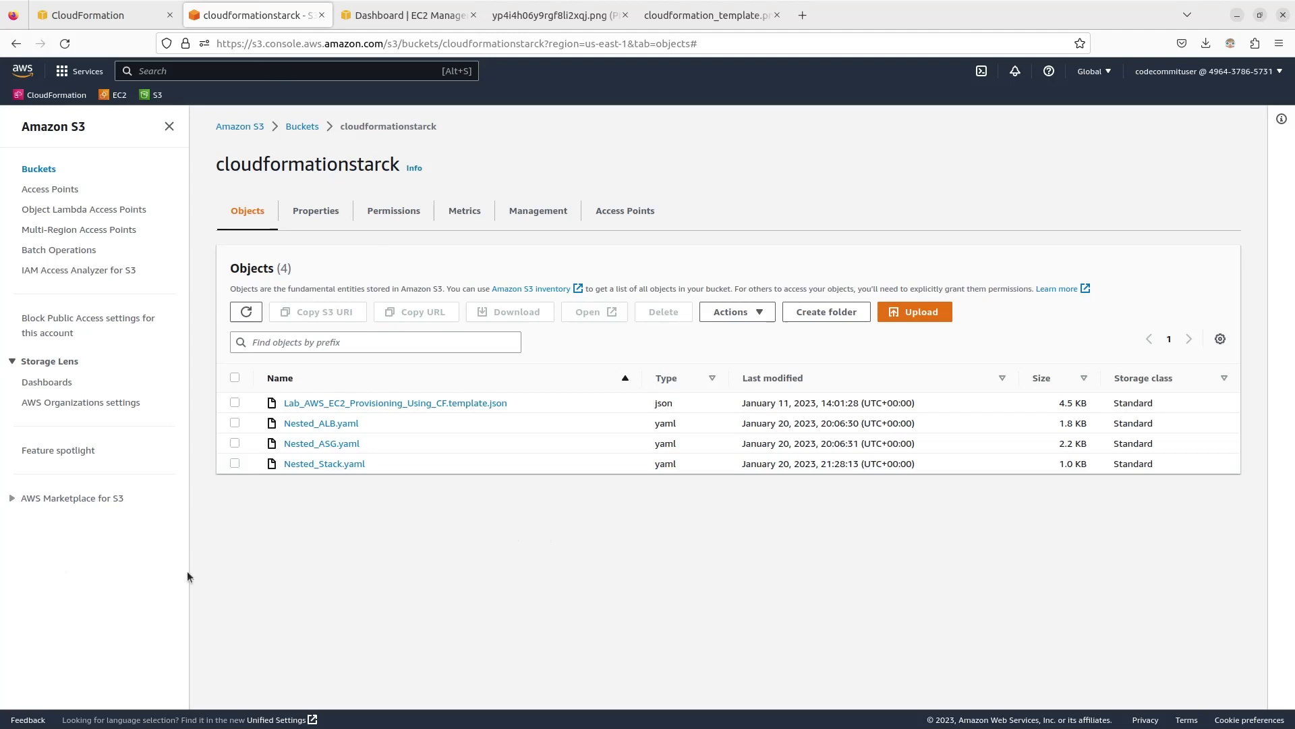
# Review EC2InstanceInput.template in Visual Studio Code from its parameters to its outputs, including the default instance type, and return to the S3 bucket
pyautogui.hotkey('alt', 'Tab')
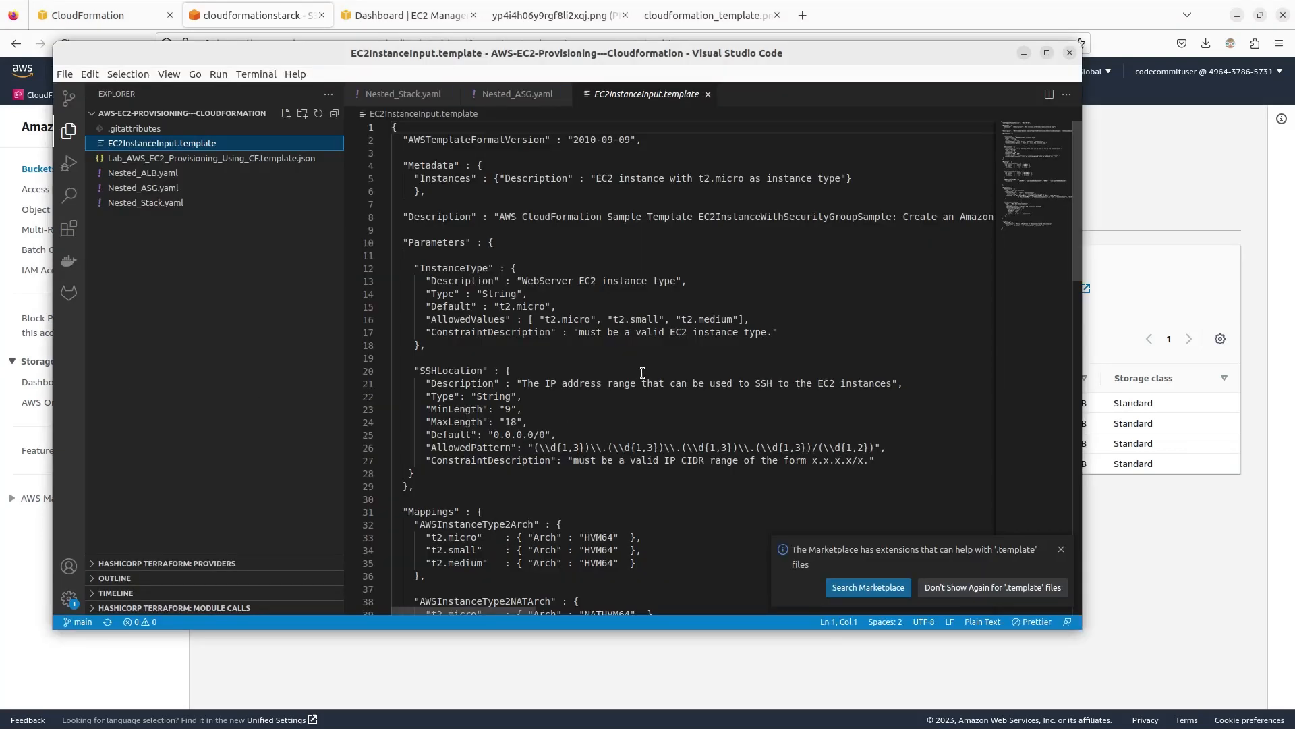
pyautogui.click(1047, 52)
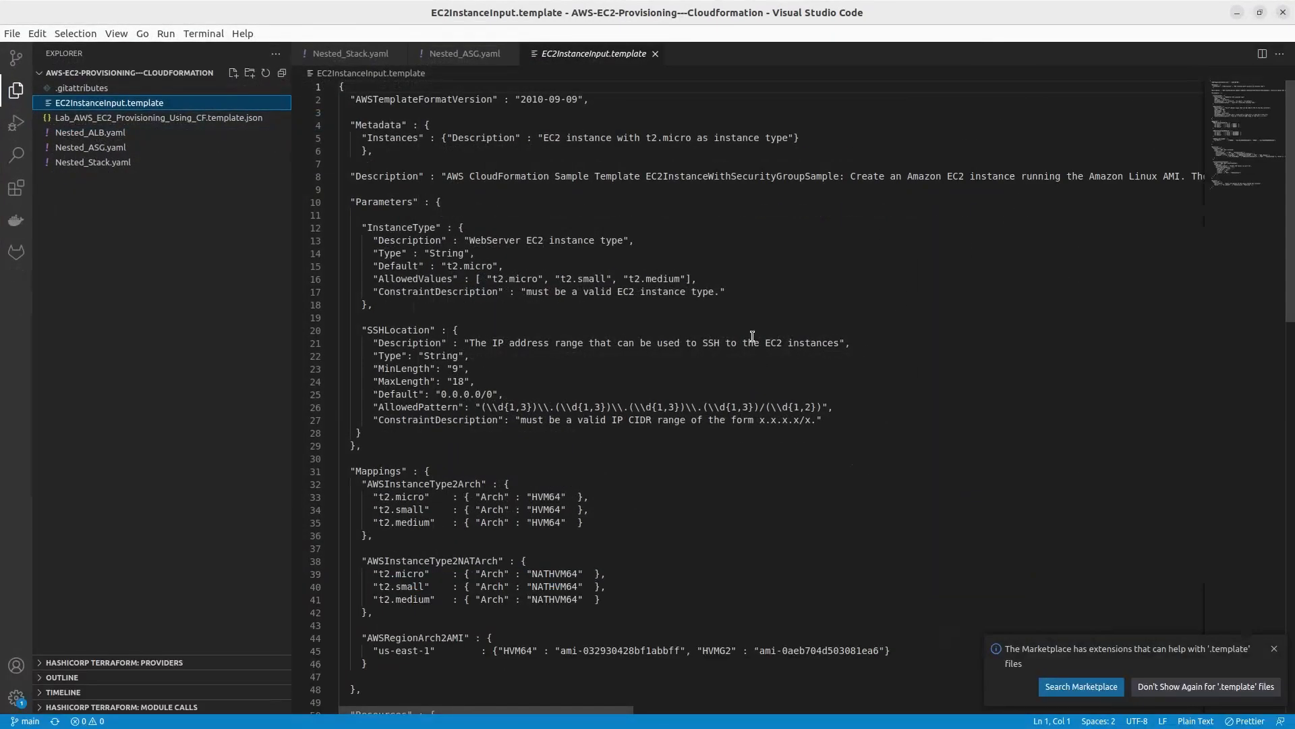
pyautogui.doubleClick(478, 267)
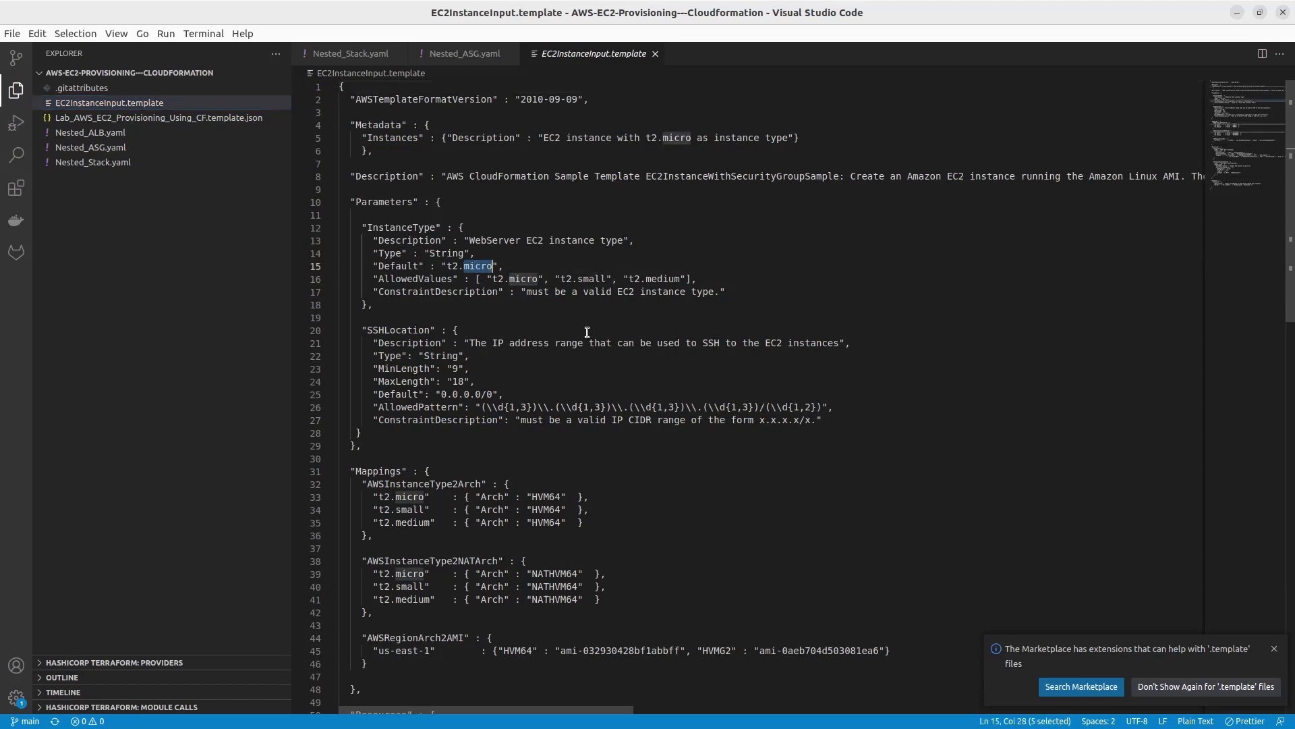
pyautogui.scroll(-2, 530, 371)
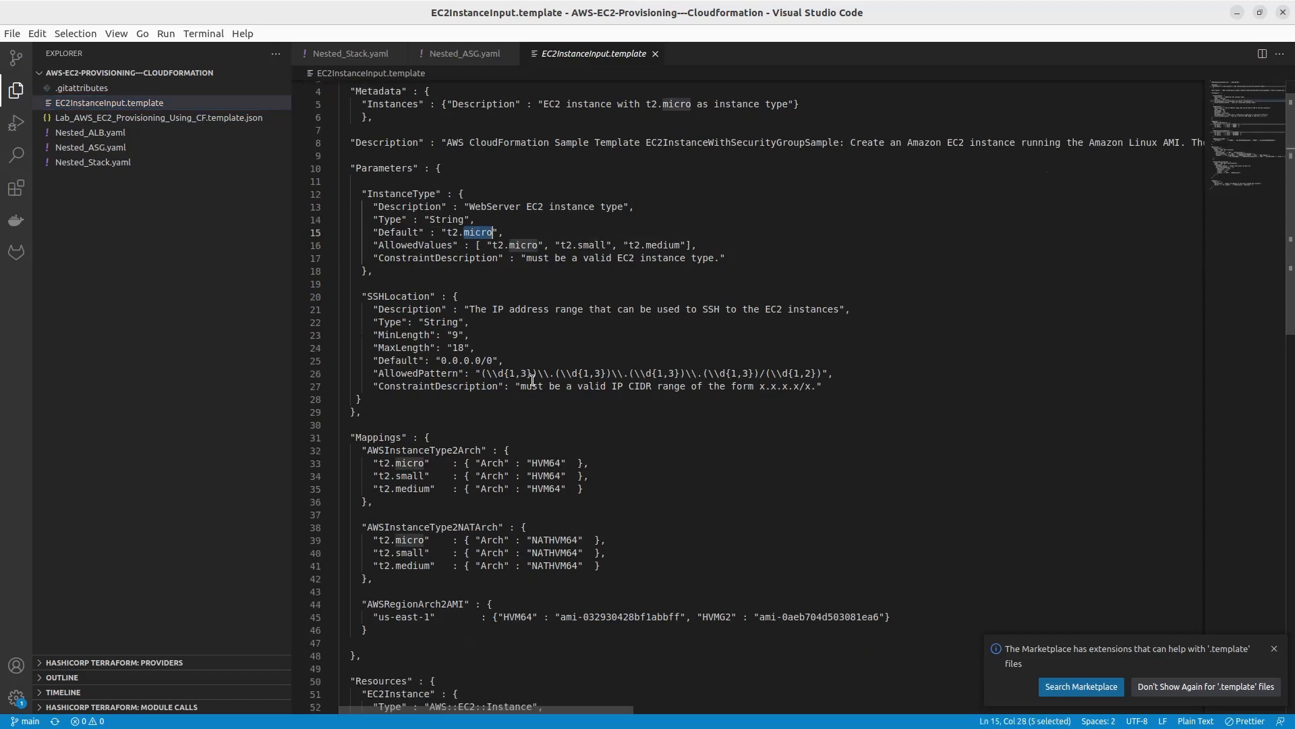
pyautogui.scroll(-3, 535, 386)
pyautogui.scroll(-3, 538, 391)
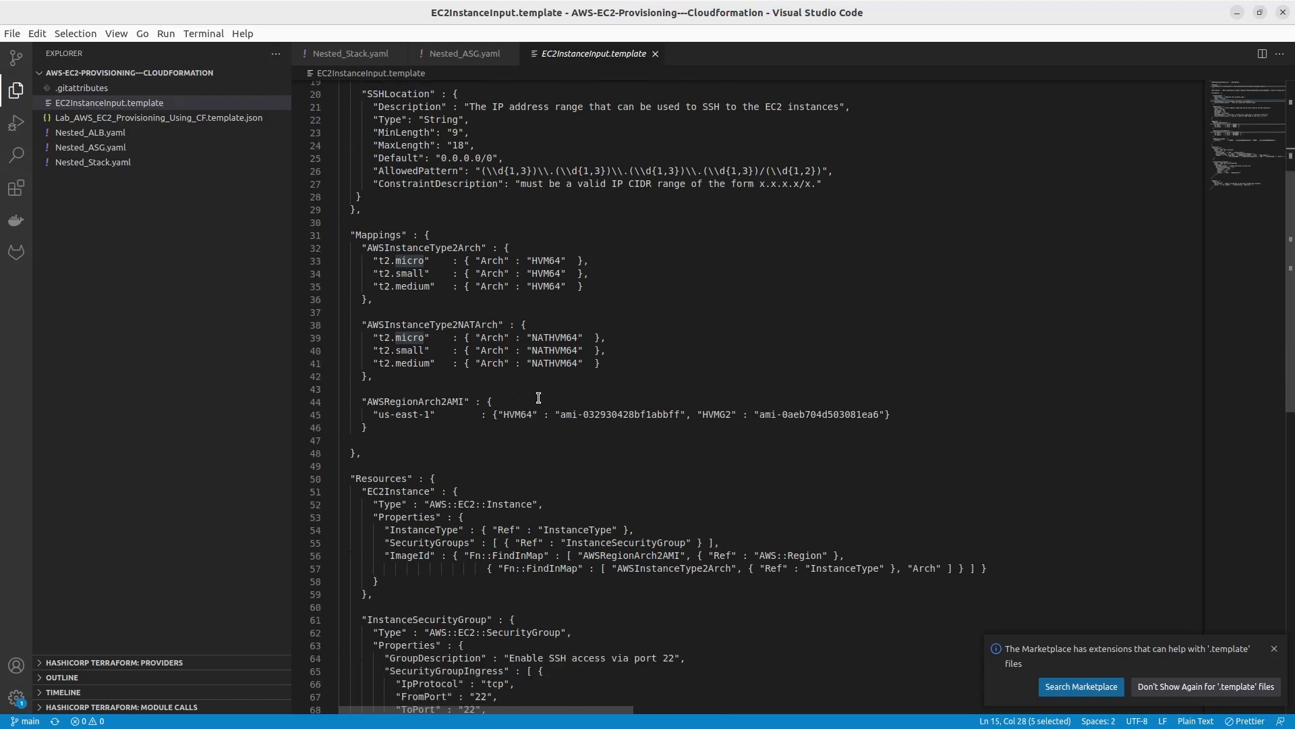
pyautogui.scroll(-4, 540, 401)
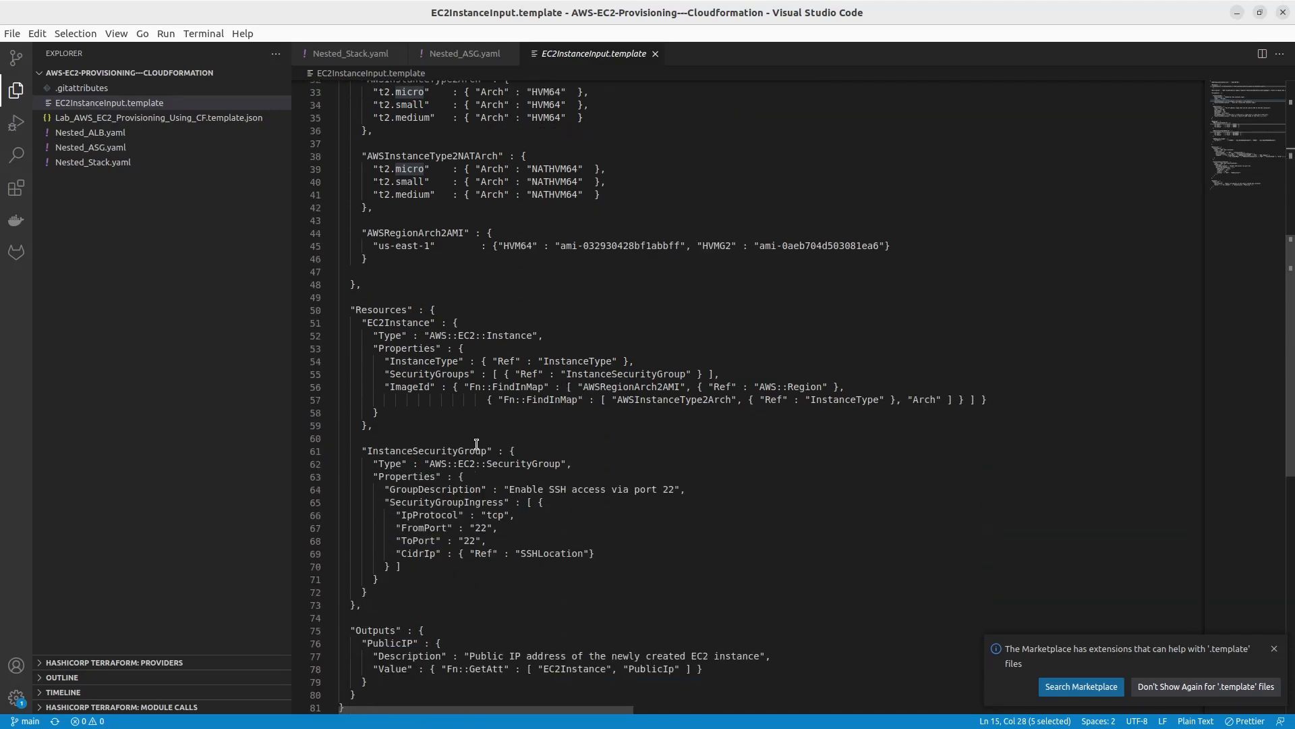
pyautogui.scroll(-2, 459, 480)
pyautogui.scroll(2, 500, 537)
pyautogui.scroll(10, 508, 510)
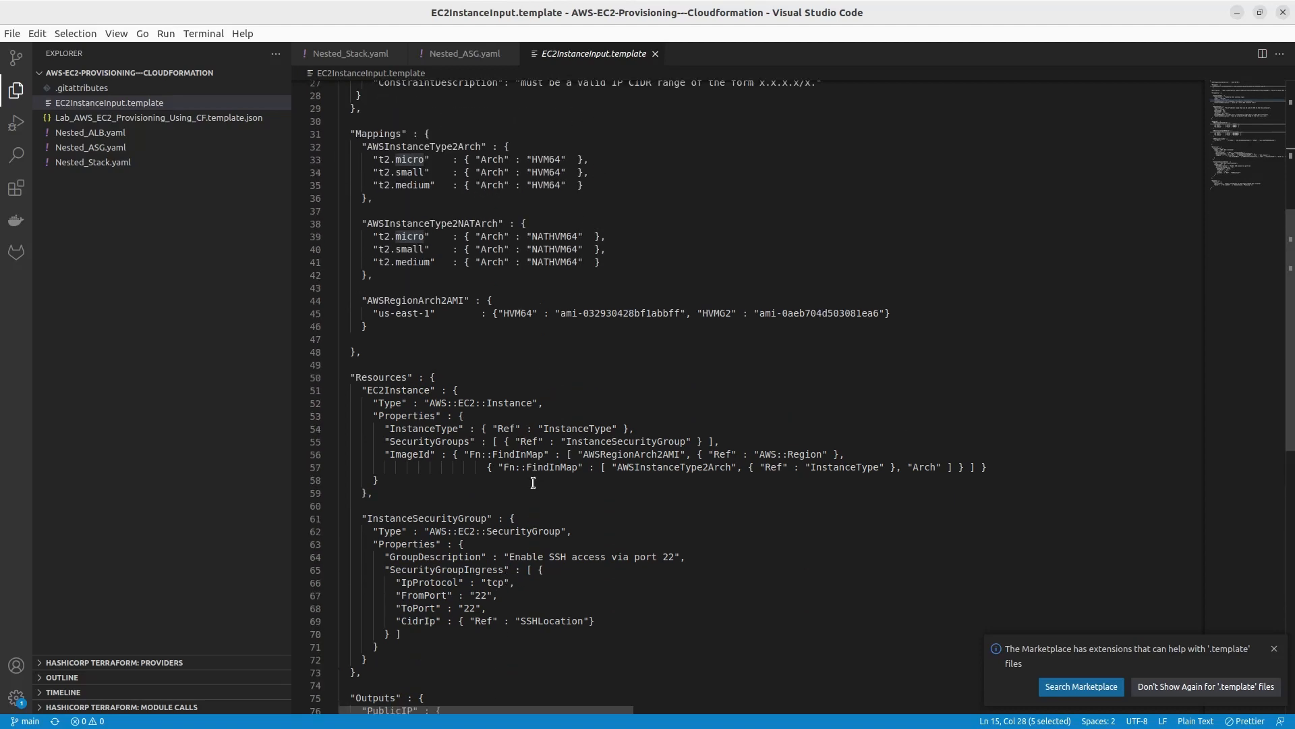
pyautogui.click(1260, 12)
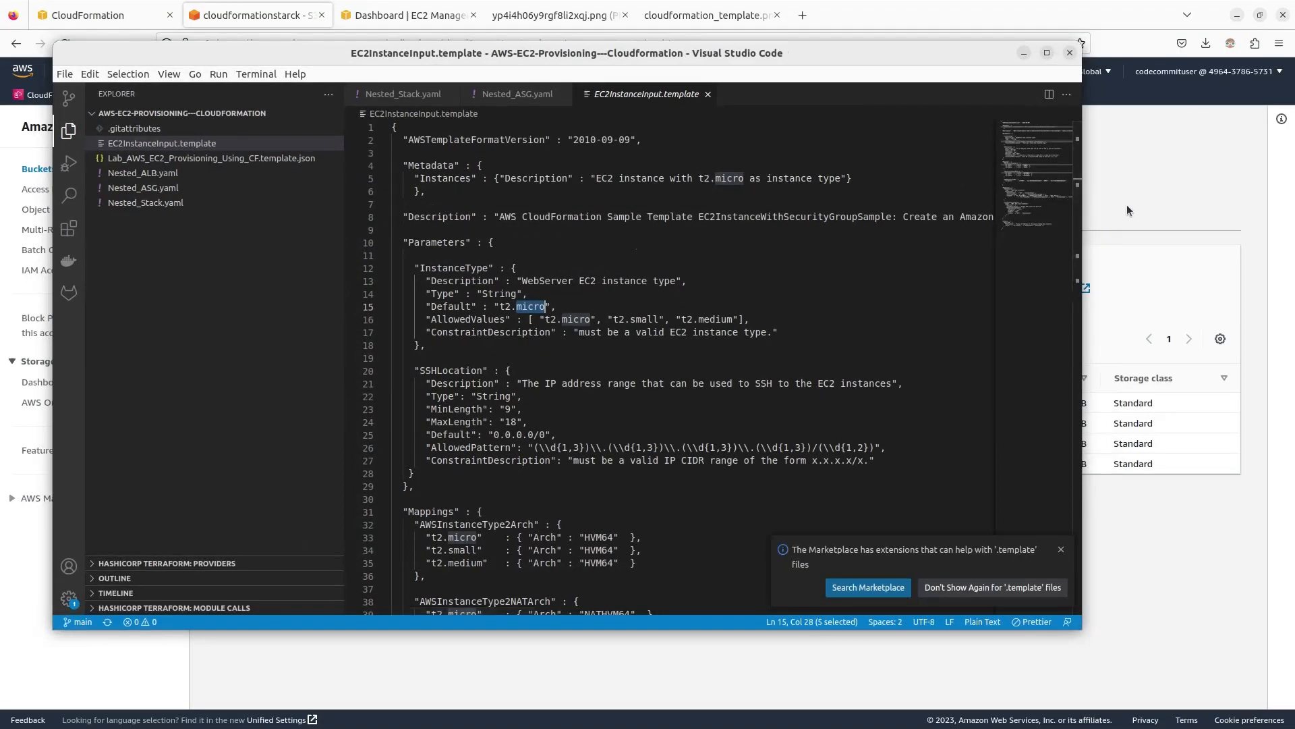
pyautogui.click(225, 18)
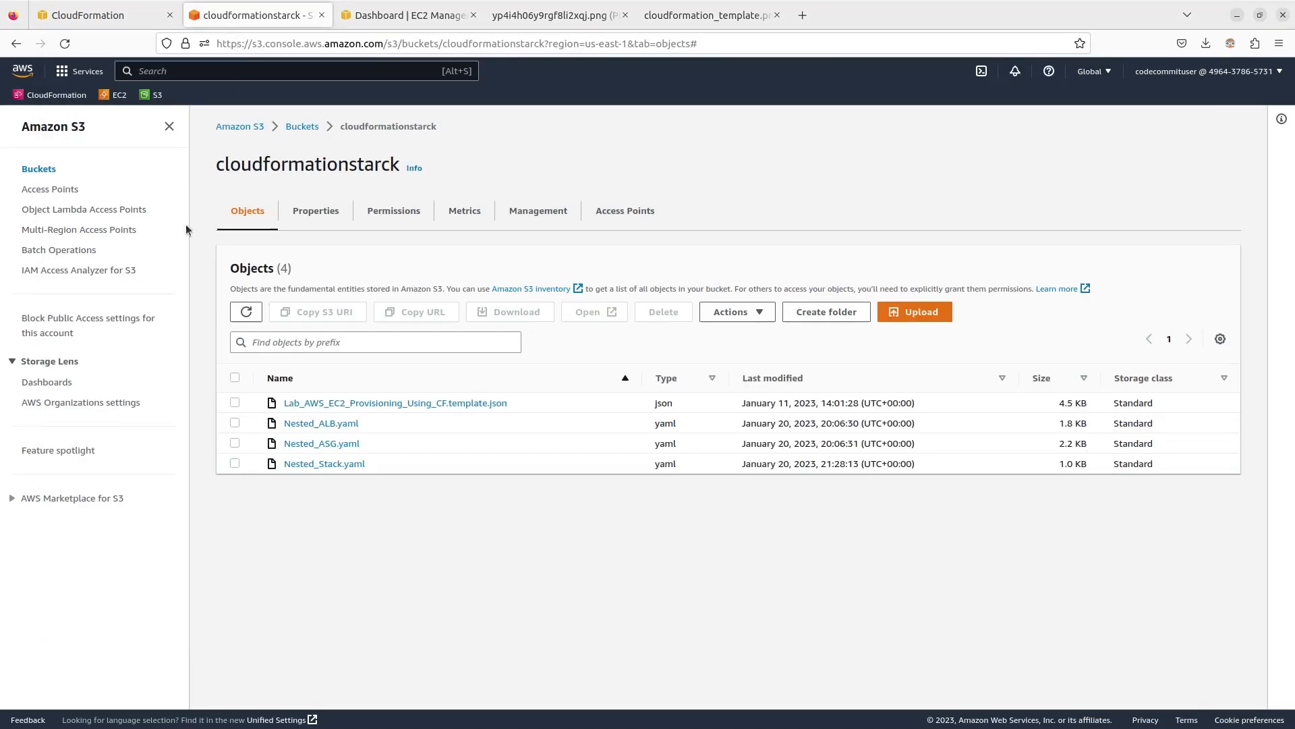
# In the file manager, open the AWS-EC2-Provisioning---Cloudformation folder inside Documents/GitHub
pyautogui.hotkey('alt', 'Tab')
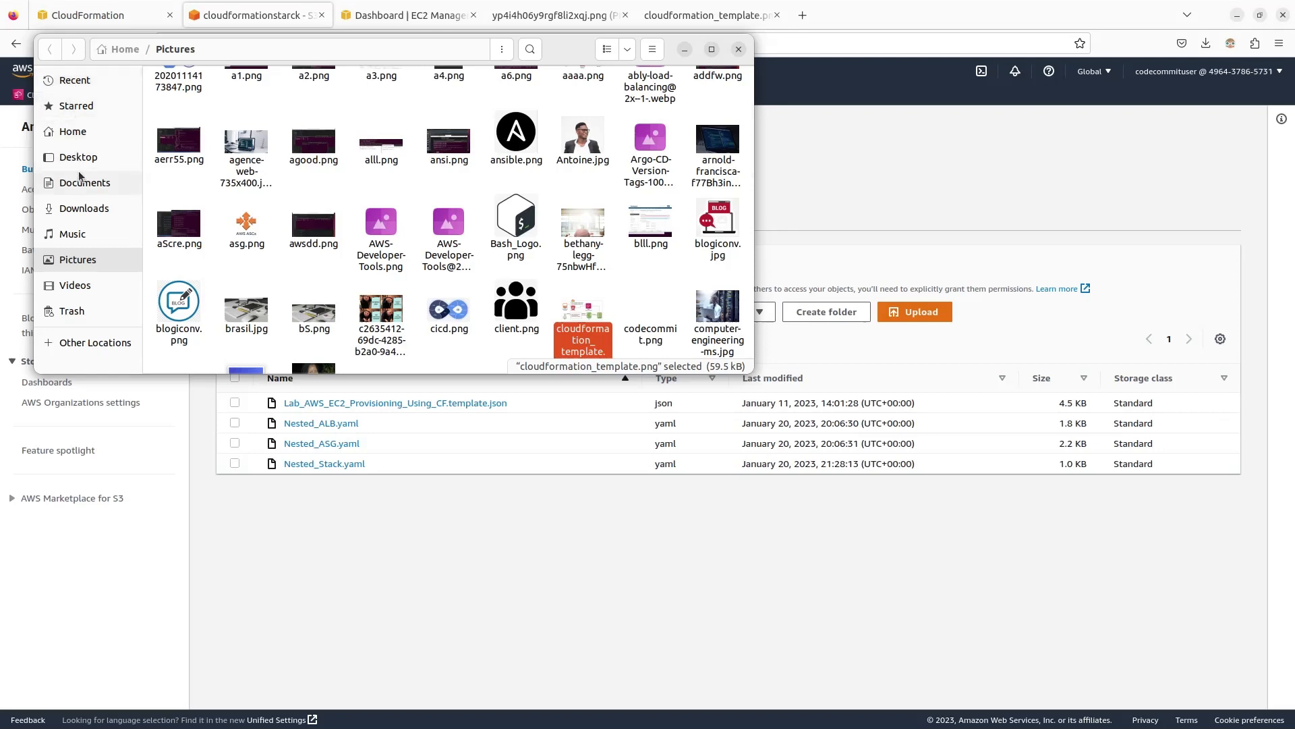
pyautogui.click(88, 187)
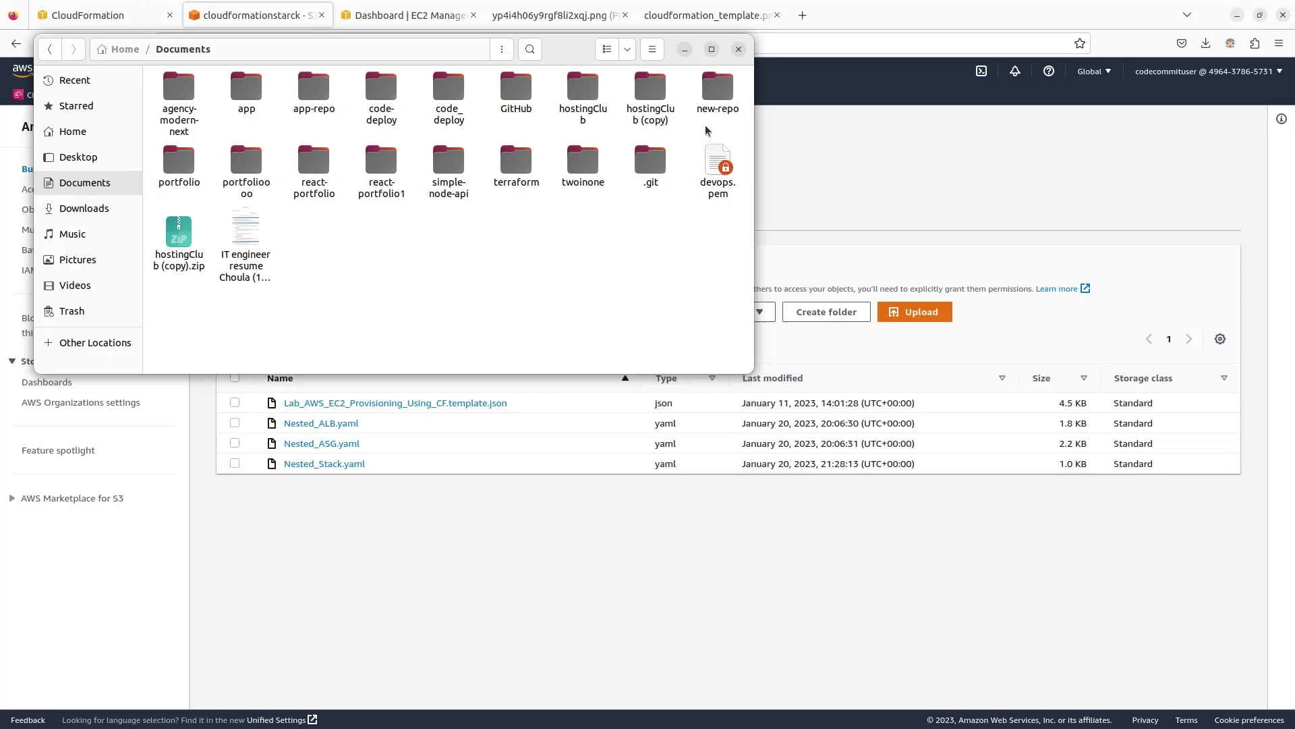
pyautogui.doubleClick(533, 98)
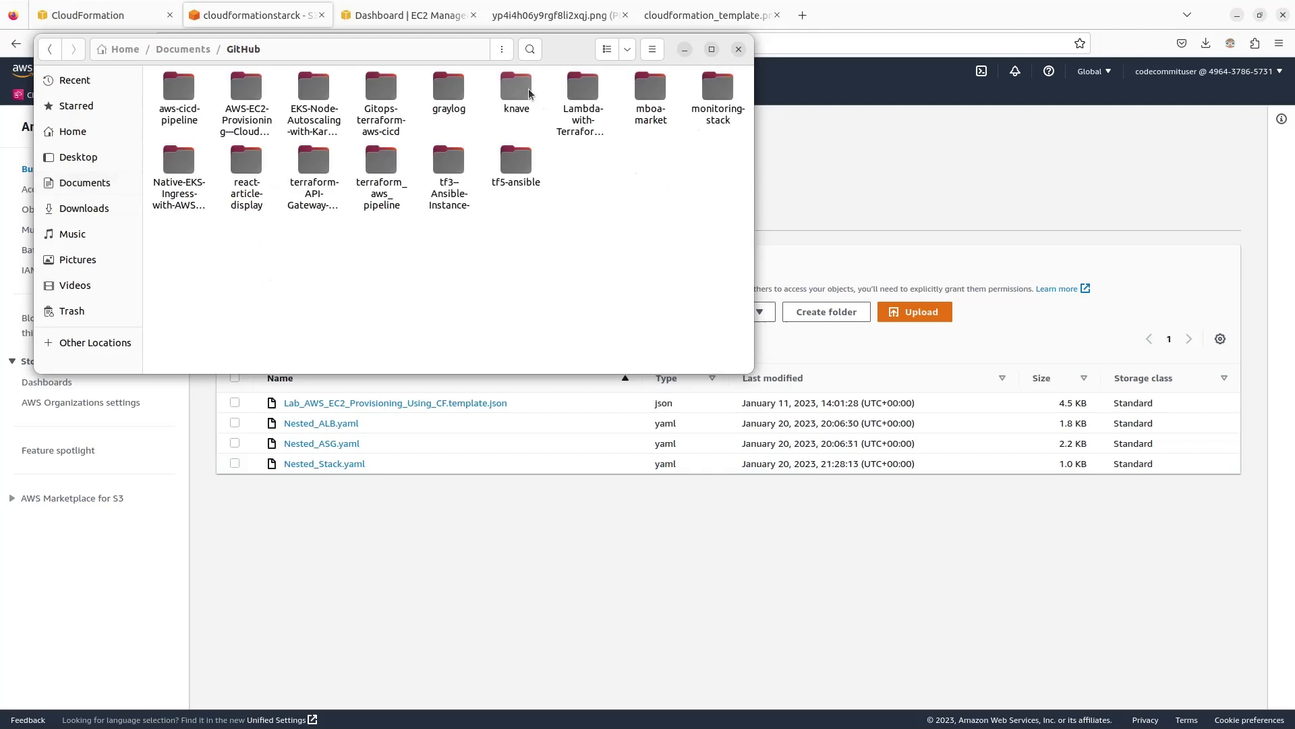
pyautogui.doubleClick(246, 91)
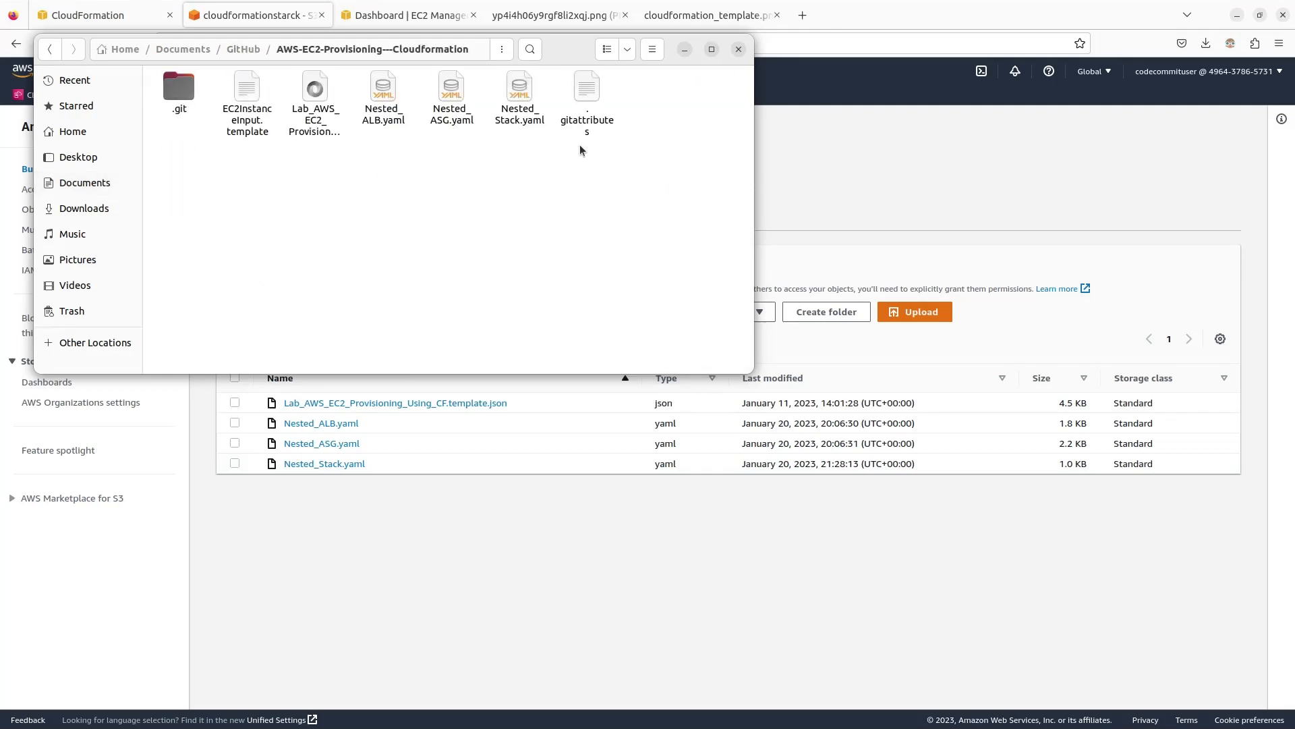
# Upload EC2InstanceInput.template from the local folder to the cloudformationstarck bucket and return to its object list
pyautogui.click(247, 91)
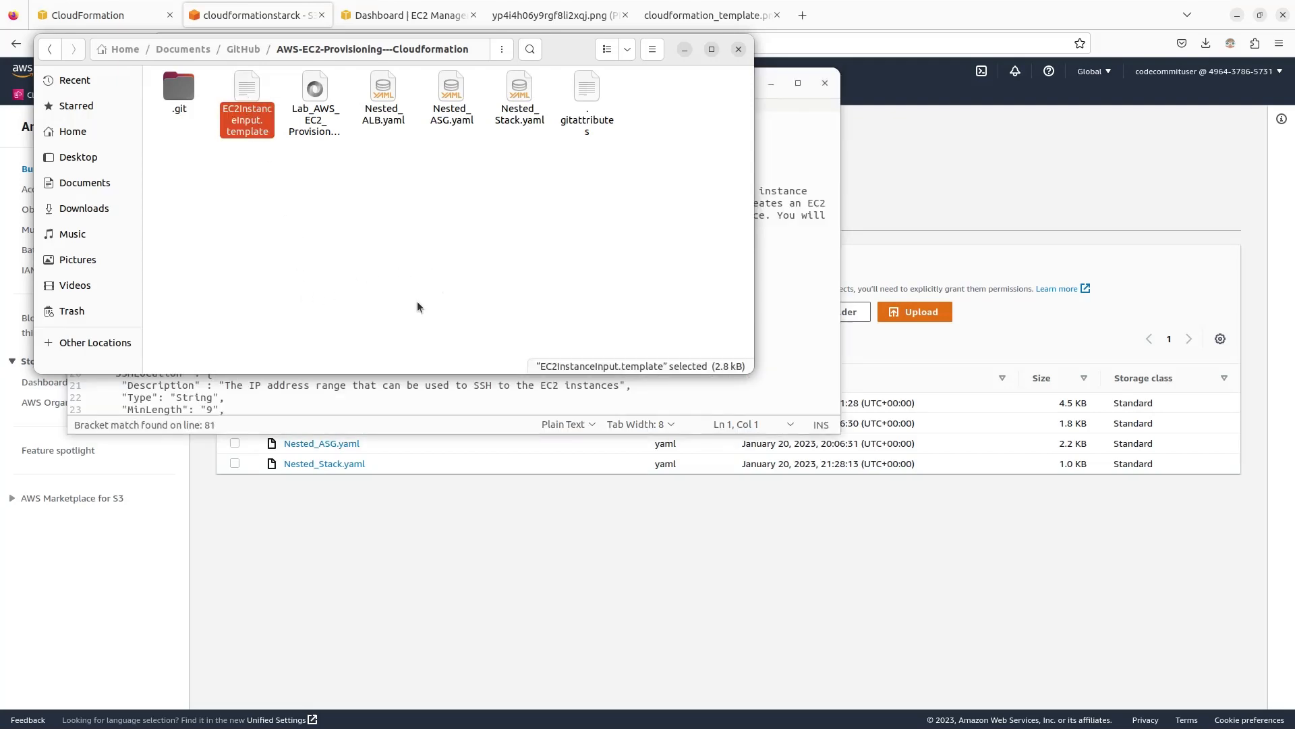
pyautogui.moveTo(247, 91); pyautogui.dragTo(492, 547)
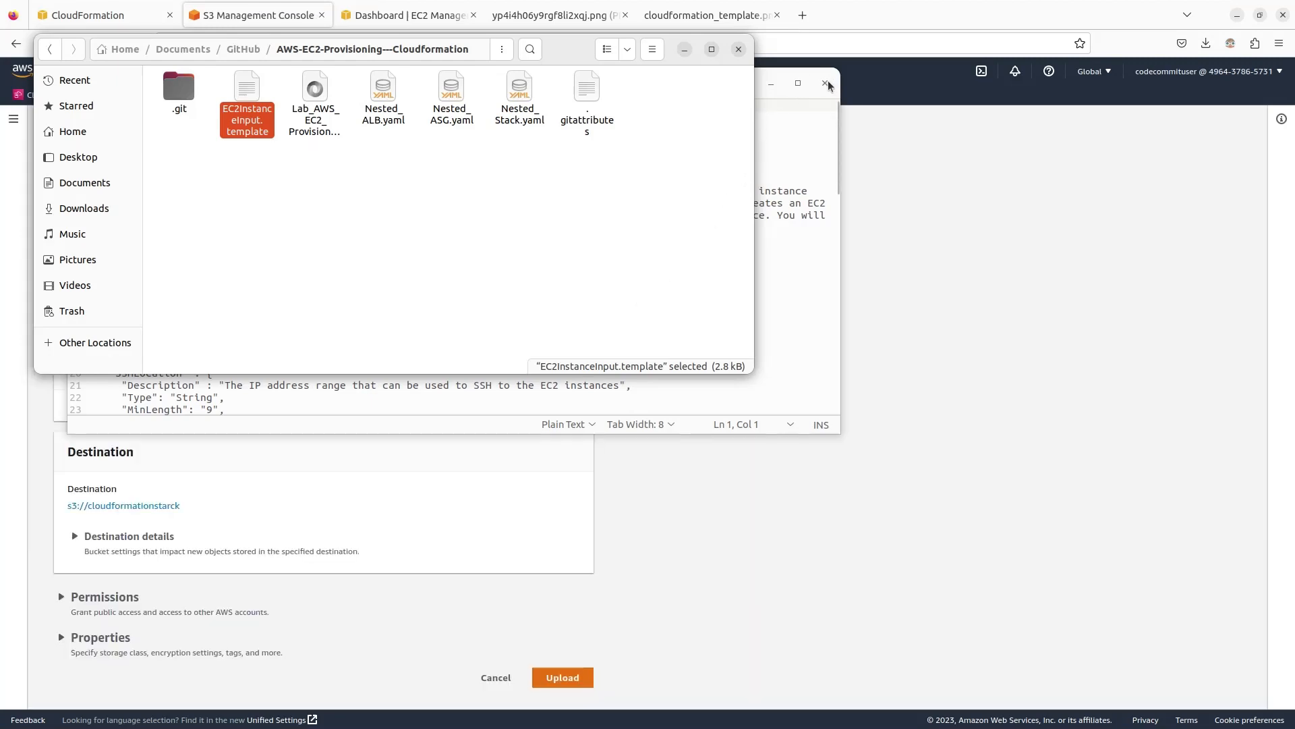
pyautogui.click(826, 83)
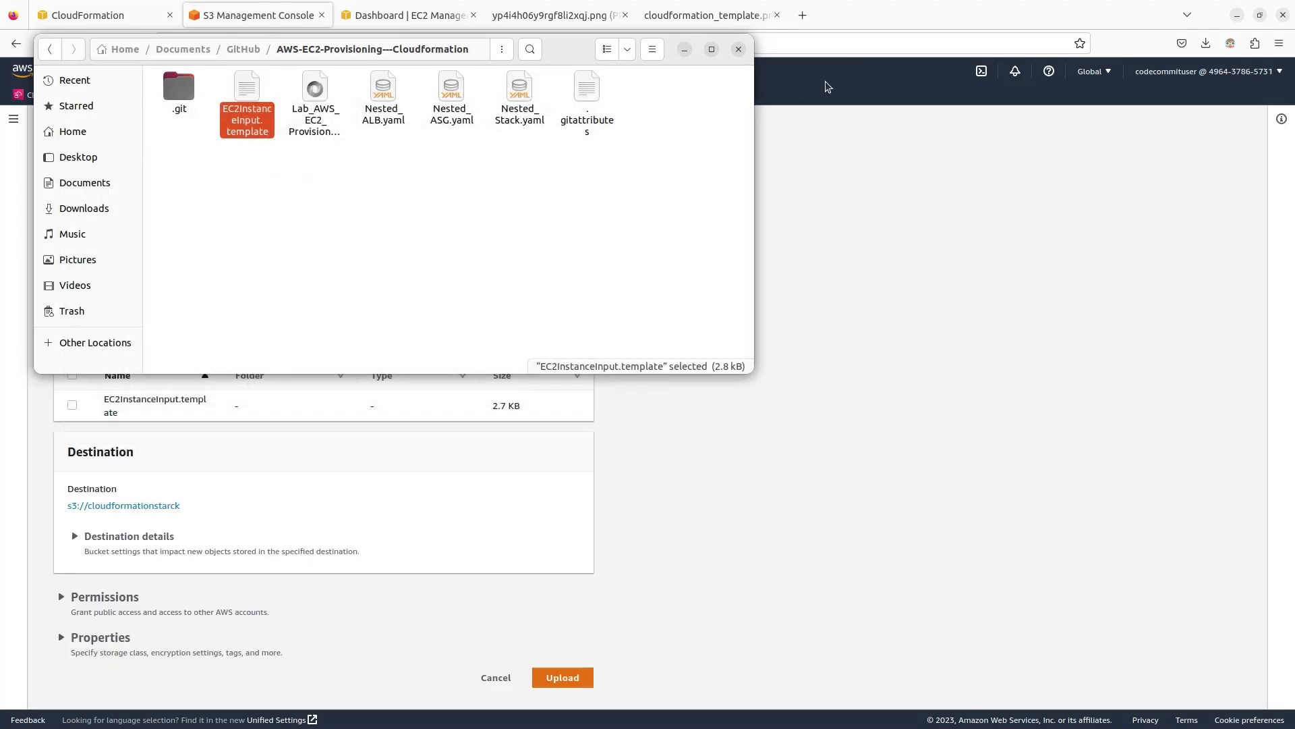
pyautogui.click(683, 50)
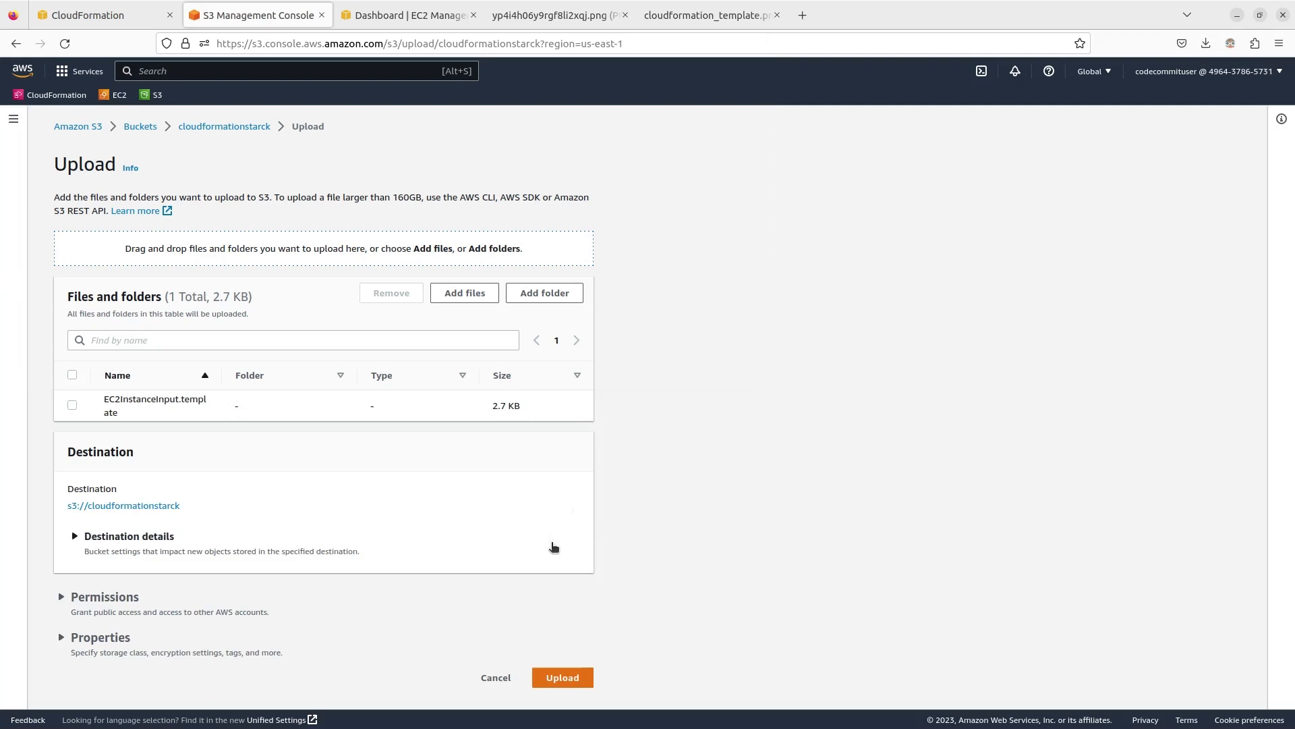
pyautogui.click(564, 677)
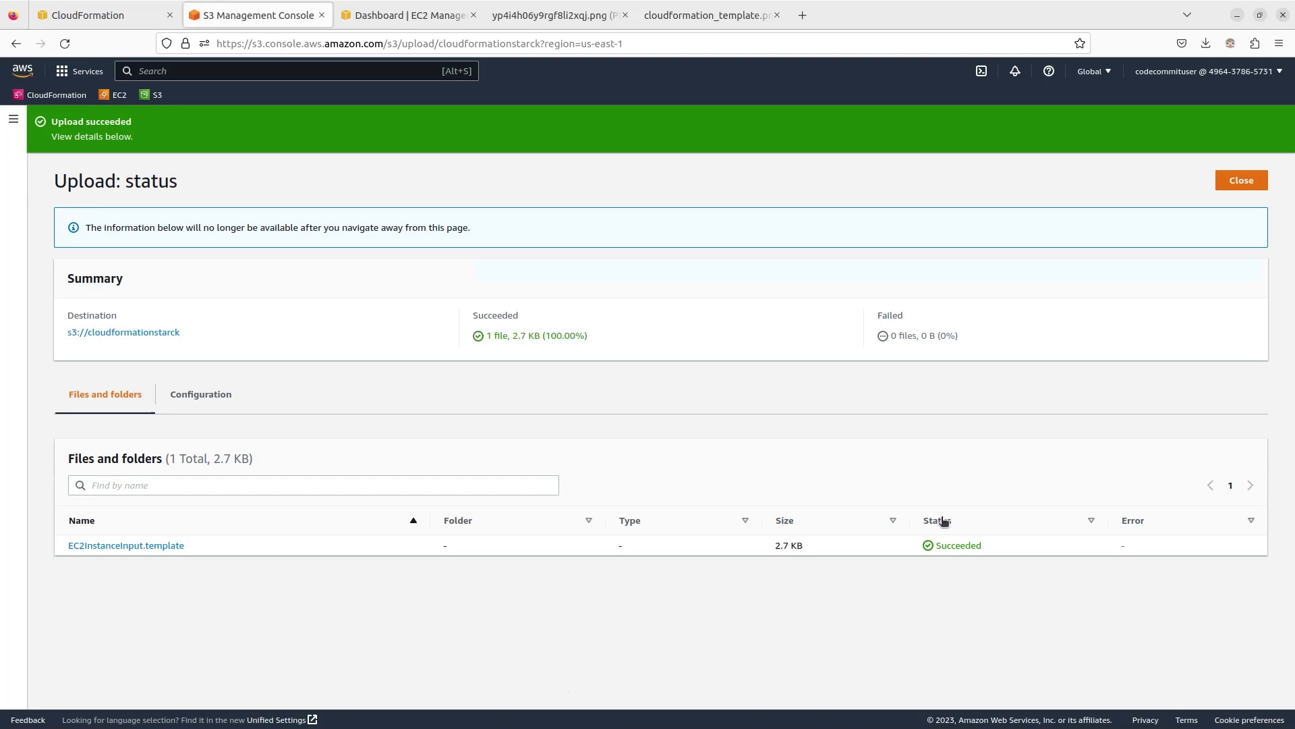
pyautogui.click(1242, 180)
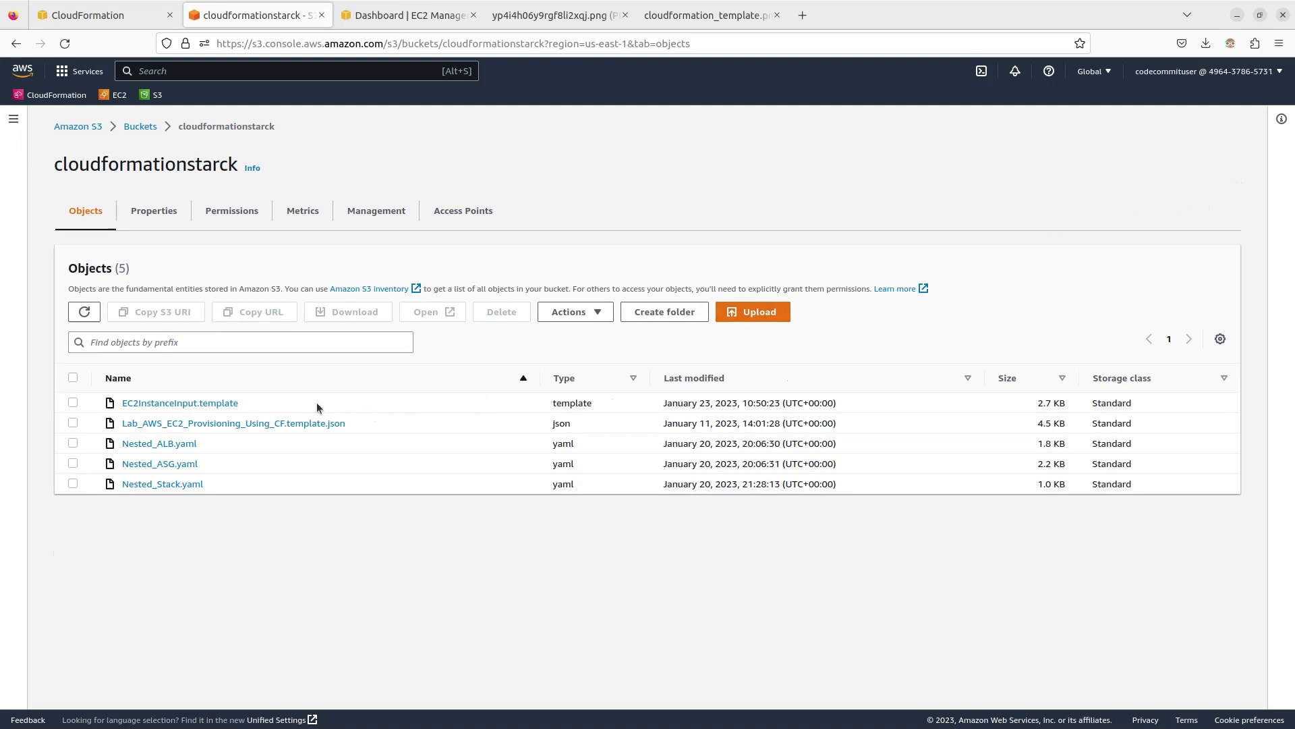
# Copy the object URL of EC2InstanceInput.template and use it as the Amazon S3 URL template source for a new CloudFormation stack
pyautogui.click(73, 402)
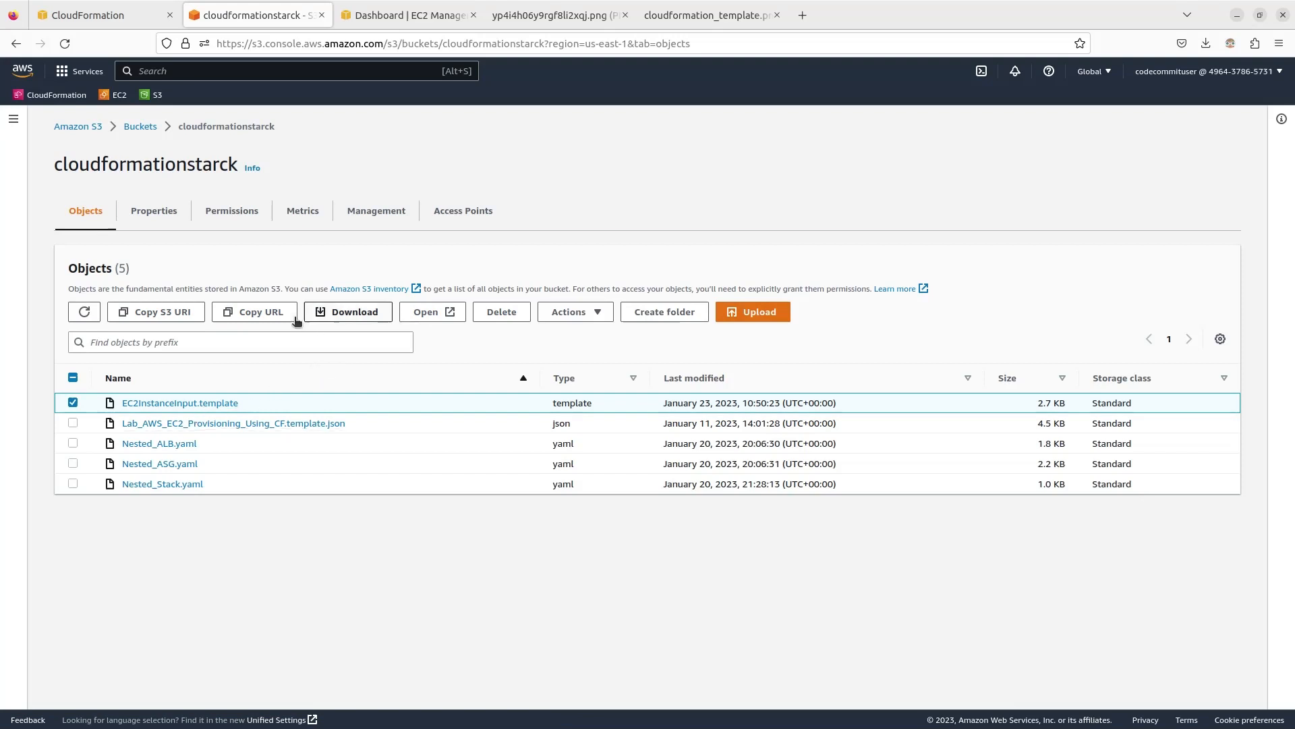
pyautogui.click(266, 314)
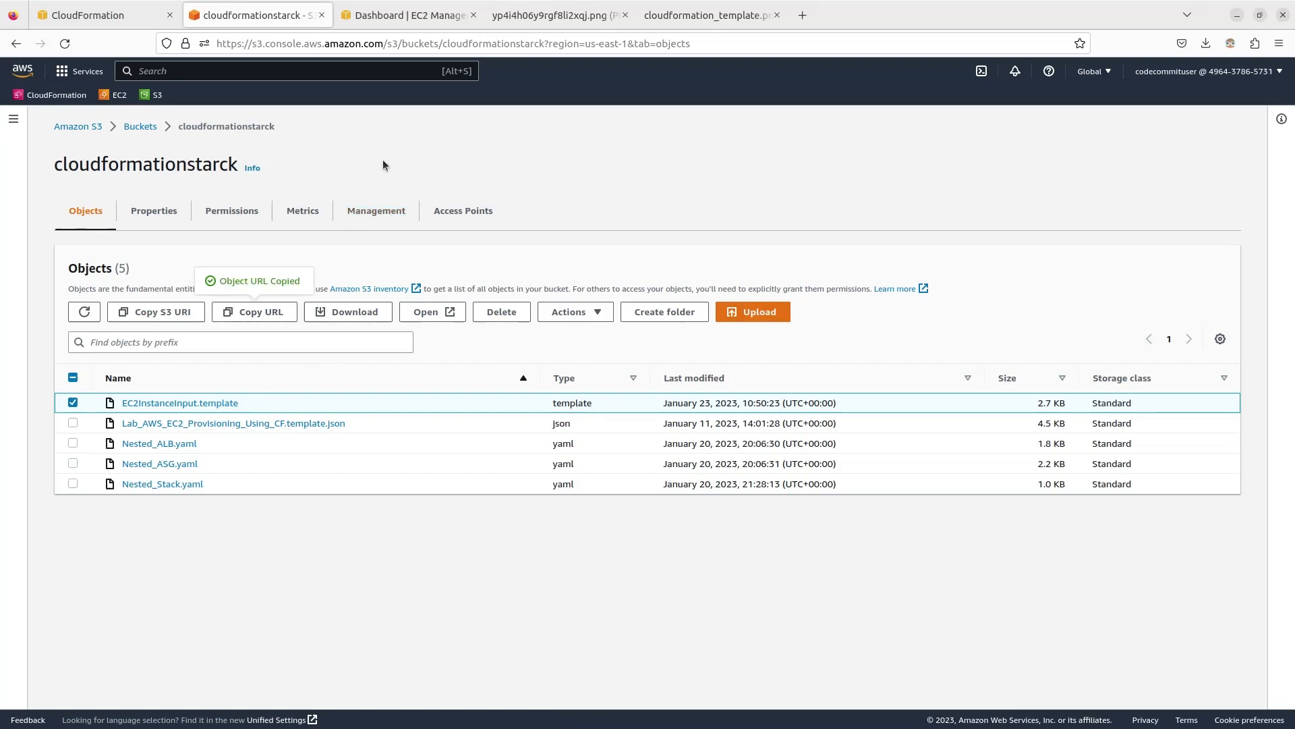
pyautogui.click(110, 16)
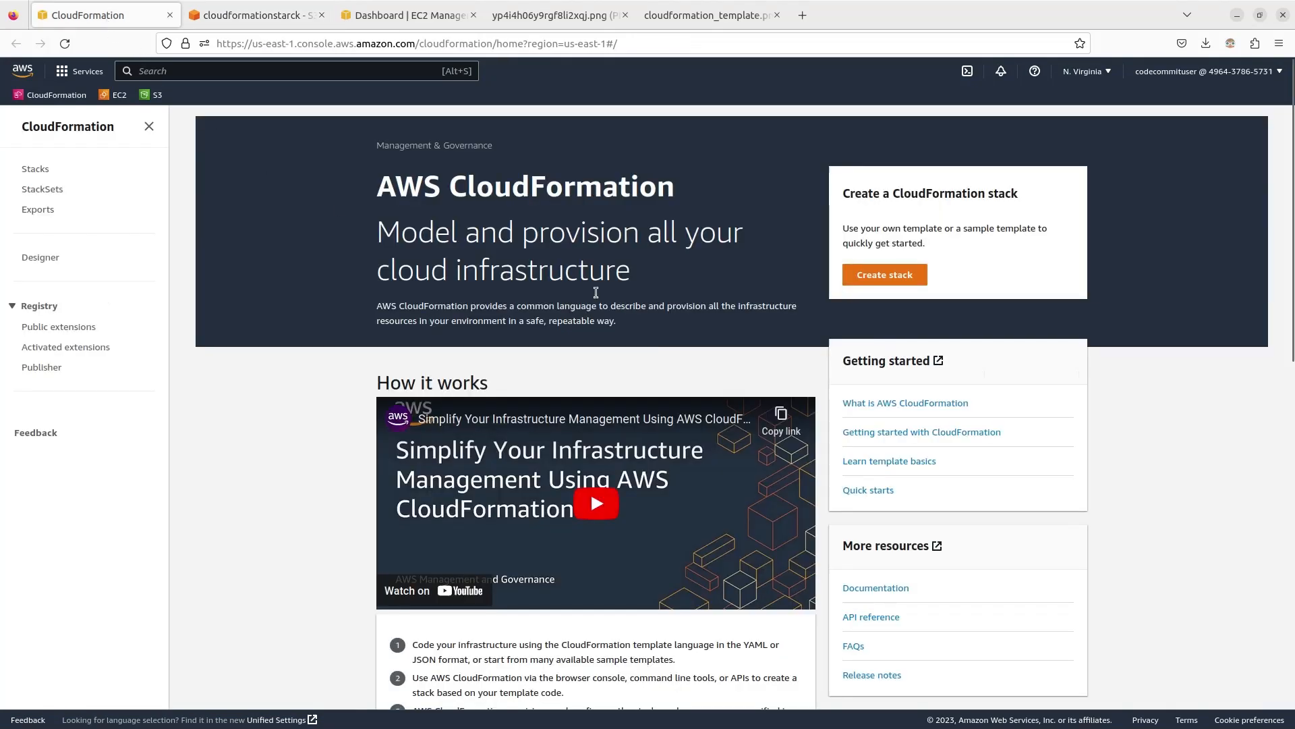
pyautogui.click(885, 278)
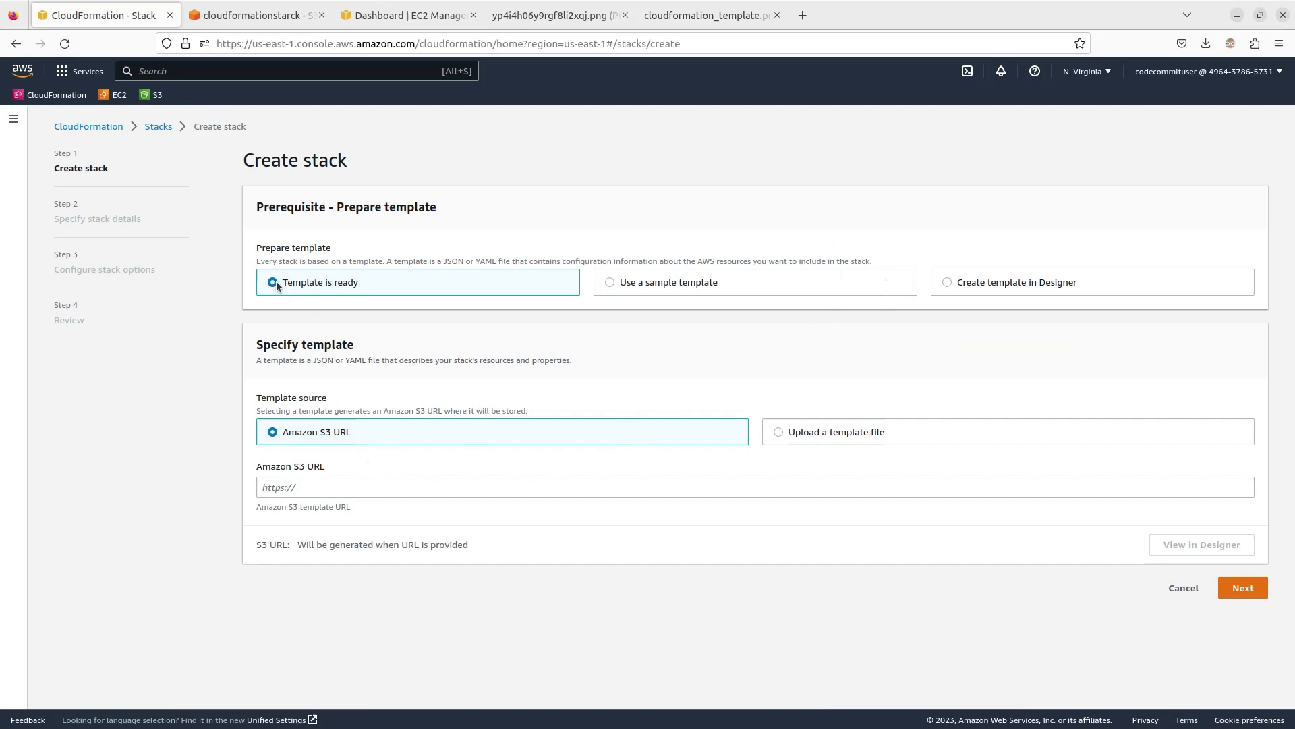
pyautogui.click(304, 488)
pyautogui.hotkey('ctrl', 'v')
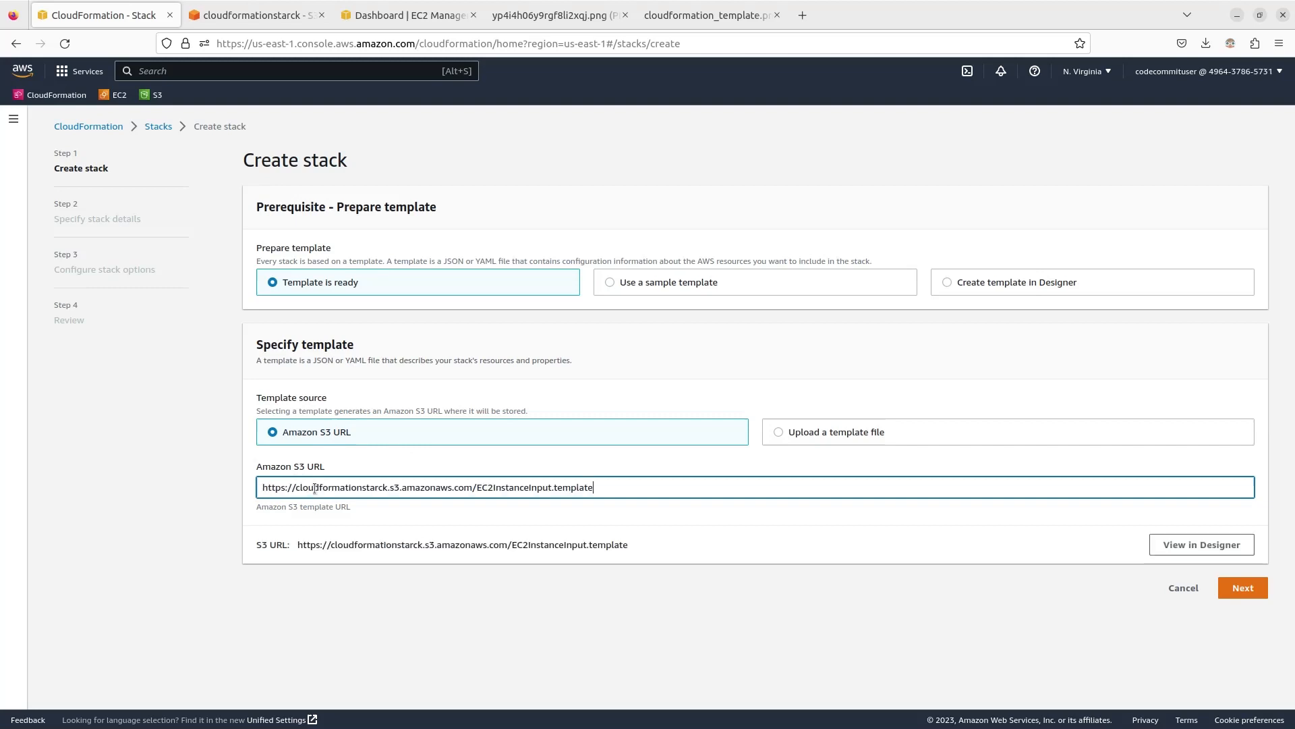
pyautogui.click(1242, 589)
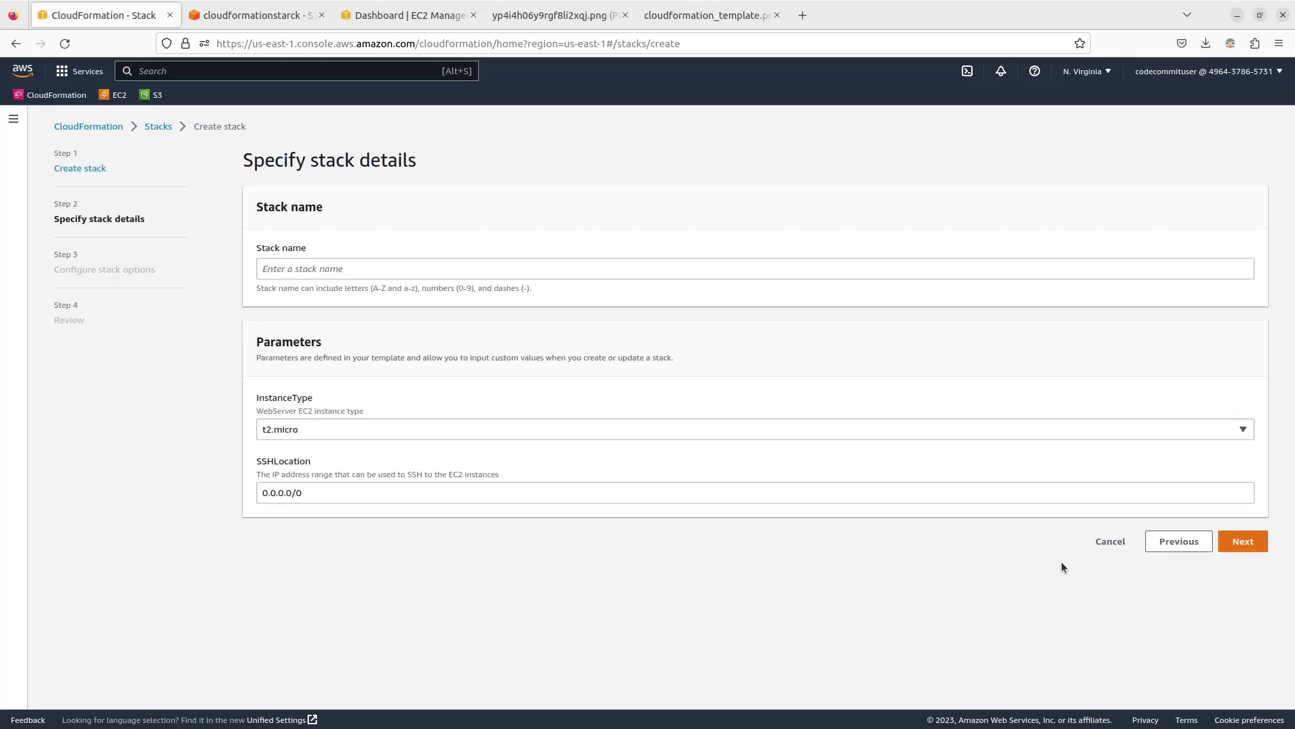
# Name the stack MyStack and accept the default InstanceType and SSHLocation parameters
pyautogui.click(479, 268)
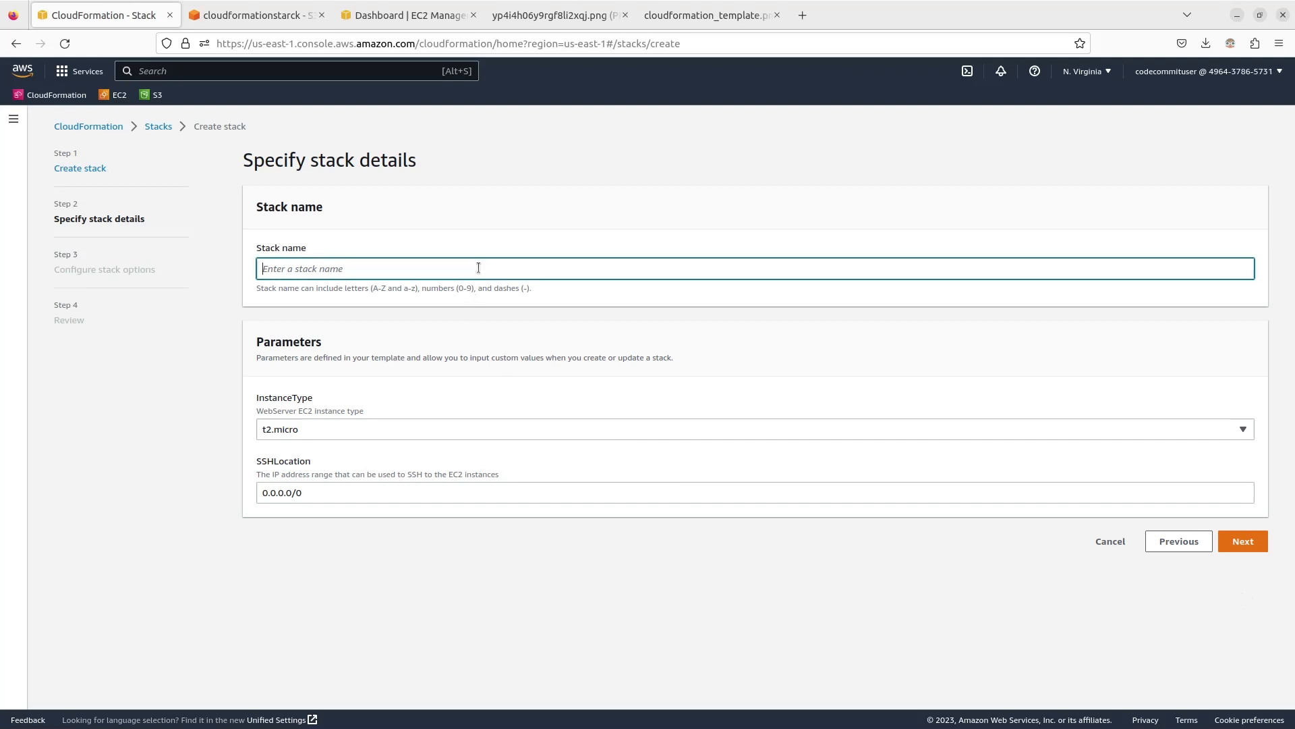
pyautogui.write('MyStack')
pyautogui.click(1248, 543)
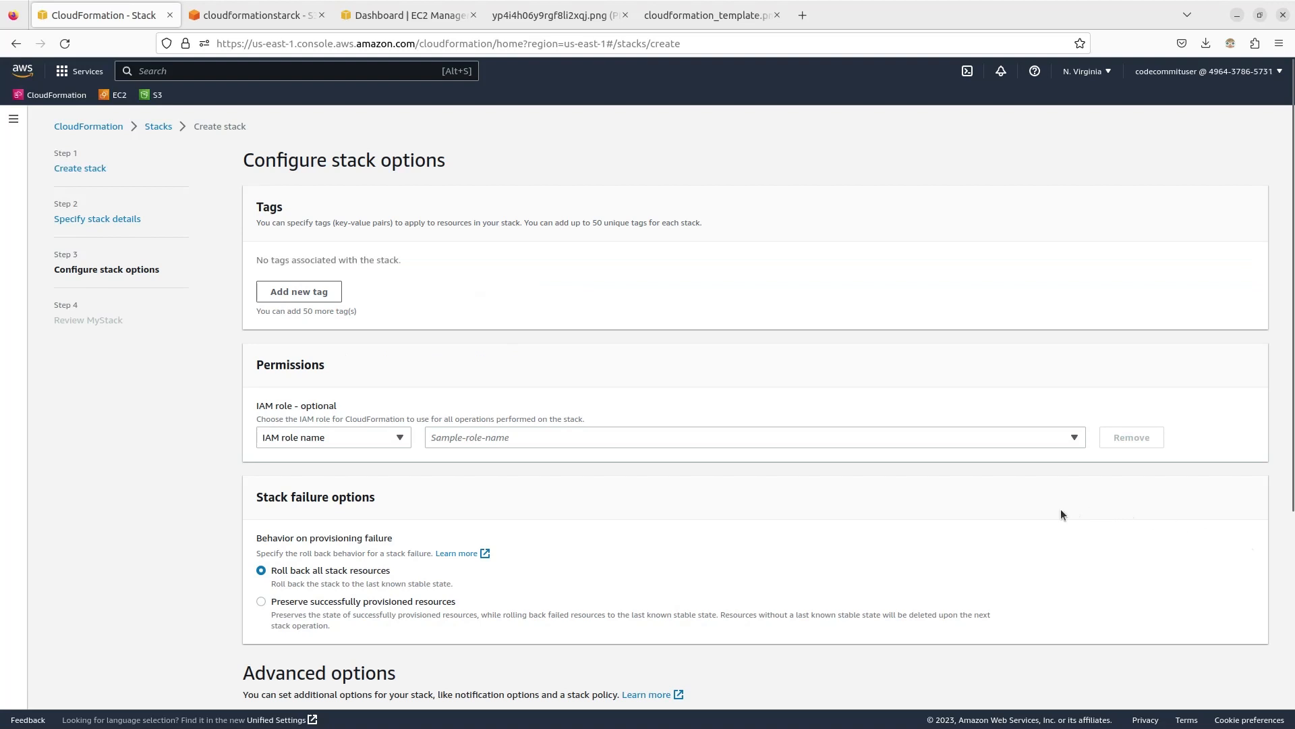
# Keep the default stack options, go through the review of MyStack and submit it for creation
pyautogui.scroll(-3, 801, 495)
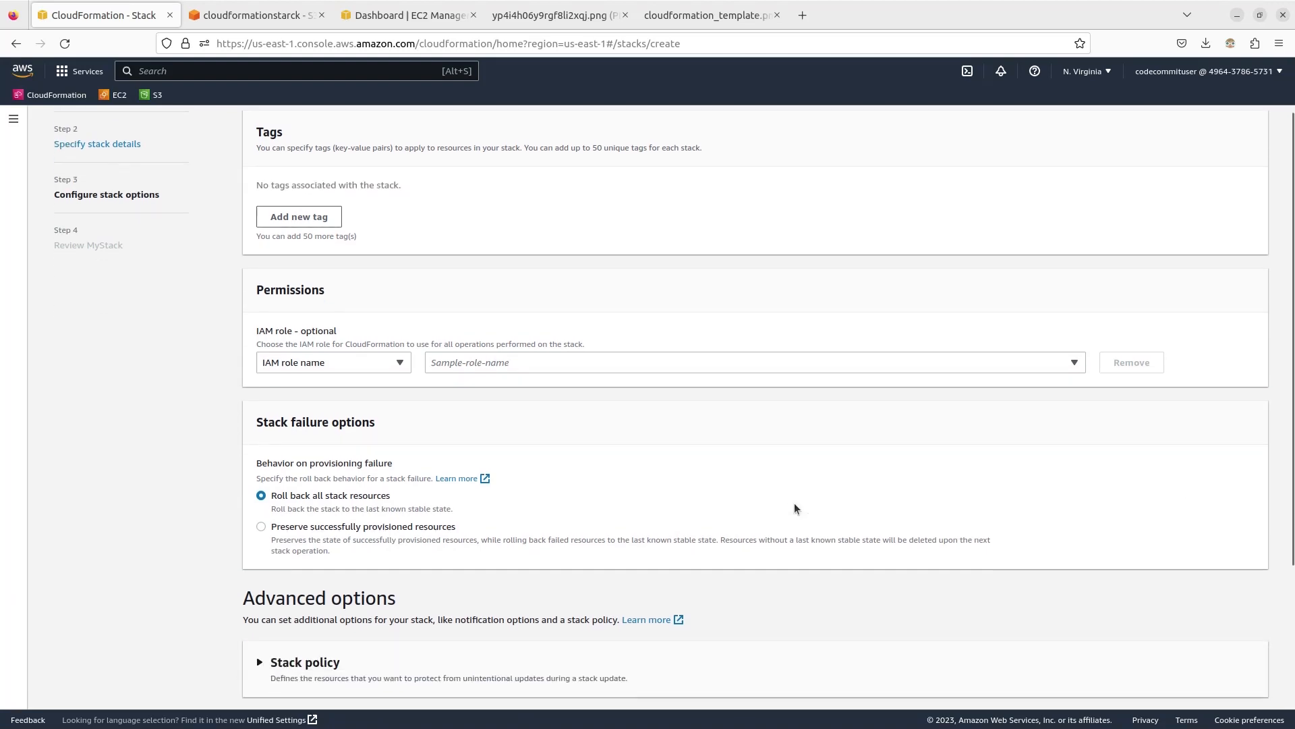
pyautogui.scroll(-3, 795, 507)
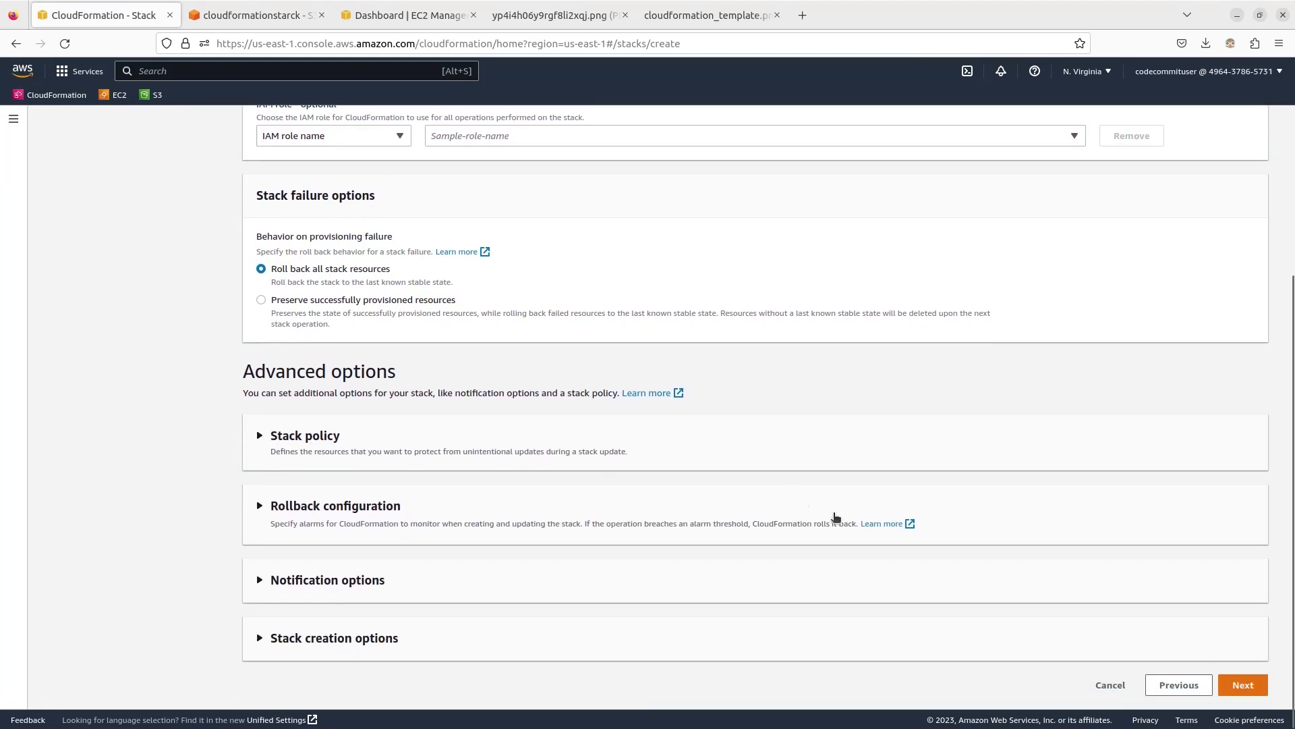
pyautogui.click(1246, 685)
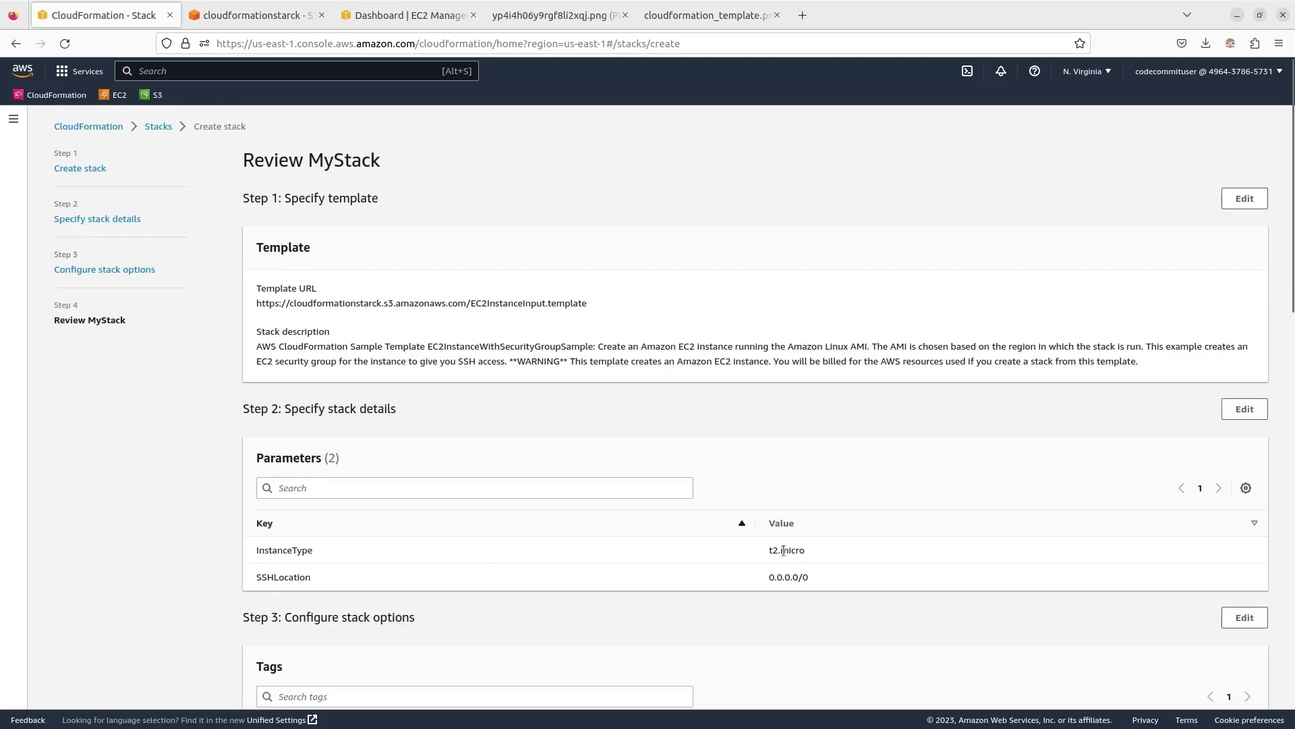
pyautogui.scroll(-13, 892, 566)
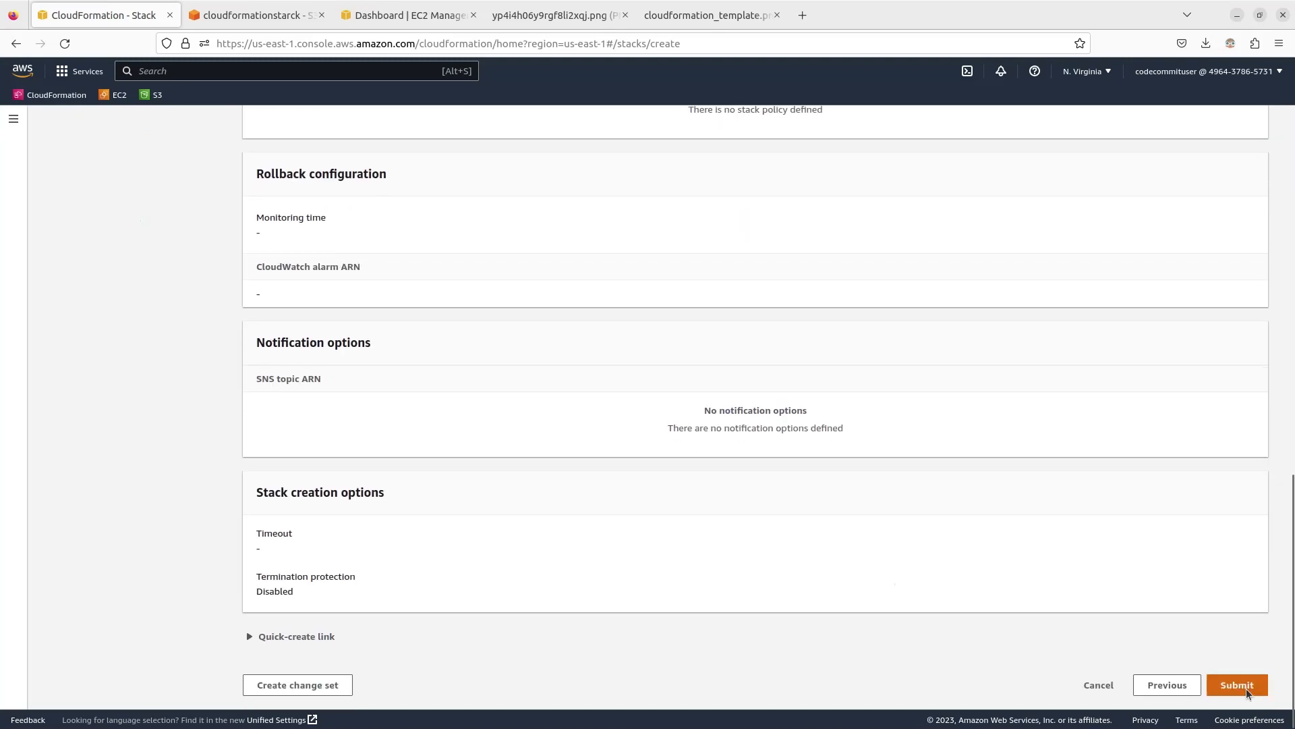
pyautogui.click(1246, 688)
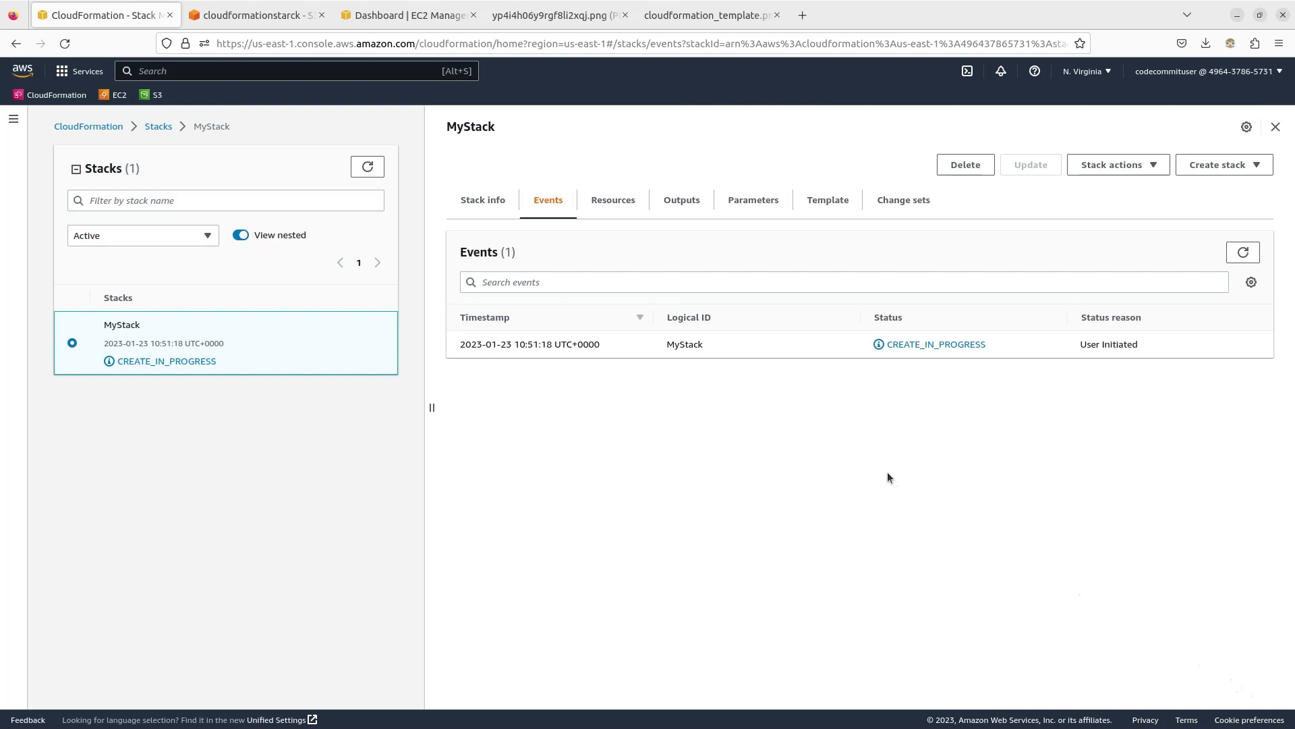
# Refresh the stack list and the MyStack events to follow the creation progress
pyautogui.click(367, 166)
pyautogui.click(1243, 253)
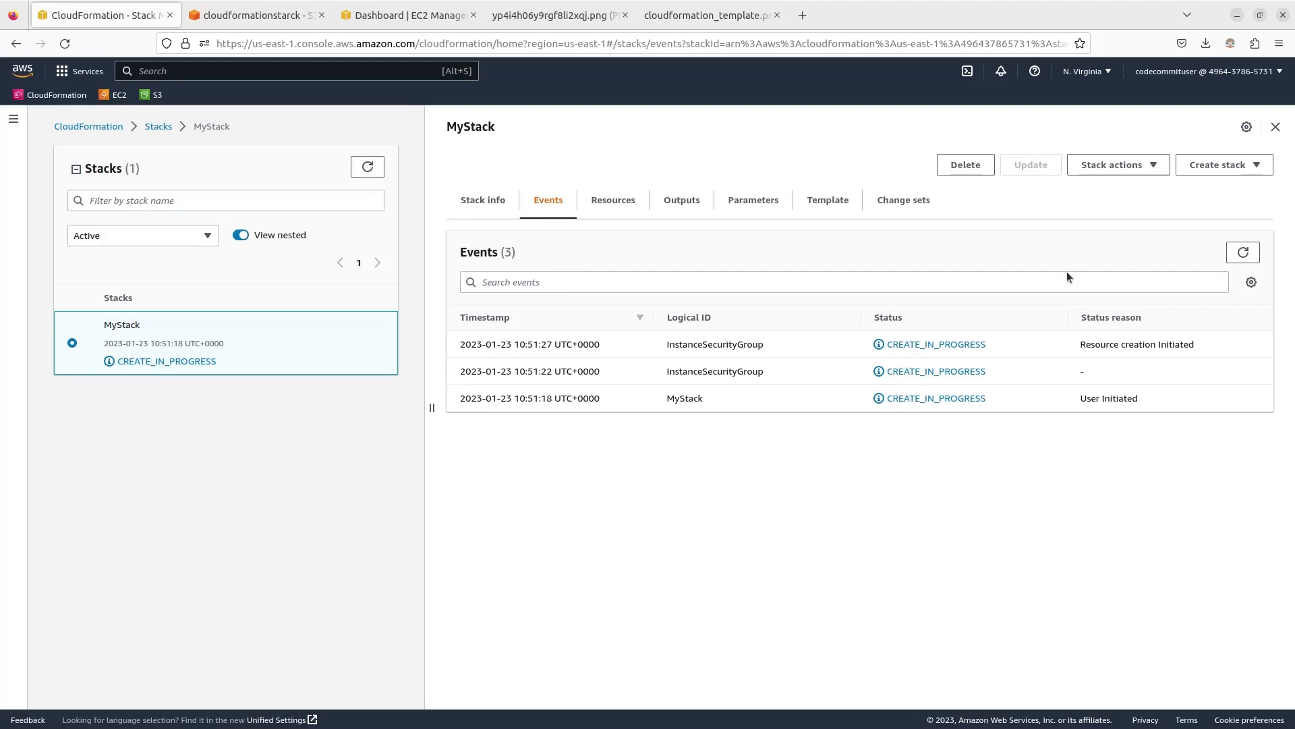
pyautogui.click(1247, 259)
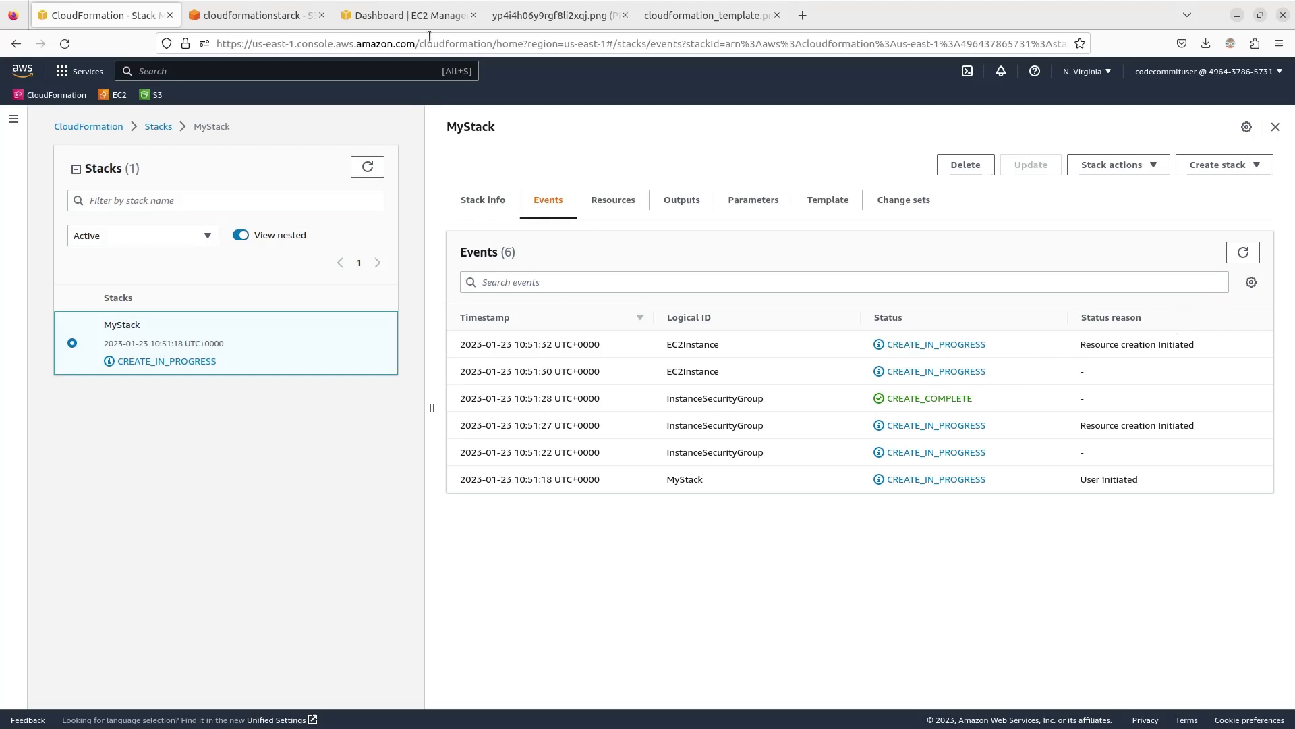
# Refresh the resource overview on the EC2 dashboard to check for the instance created by MyStack
pyautogui.click(407, 15)
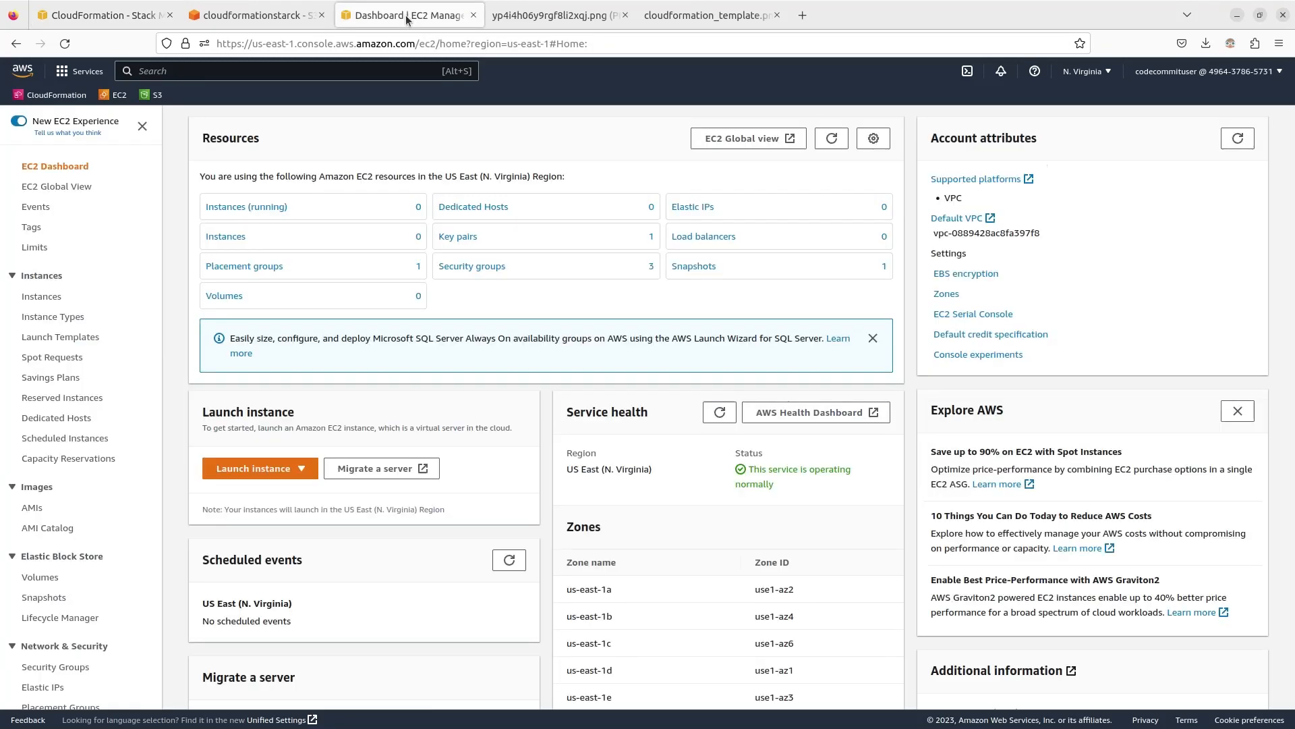
pyautogui.click(833, 138)
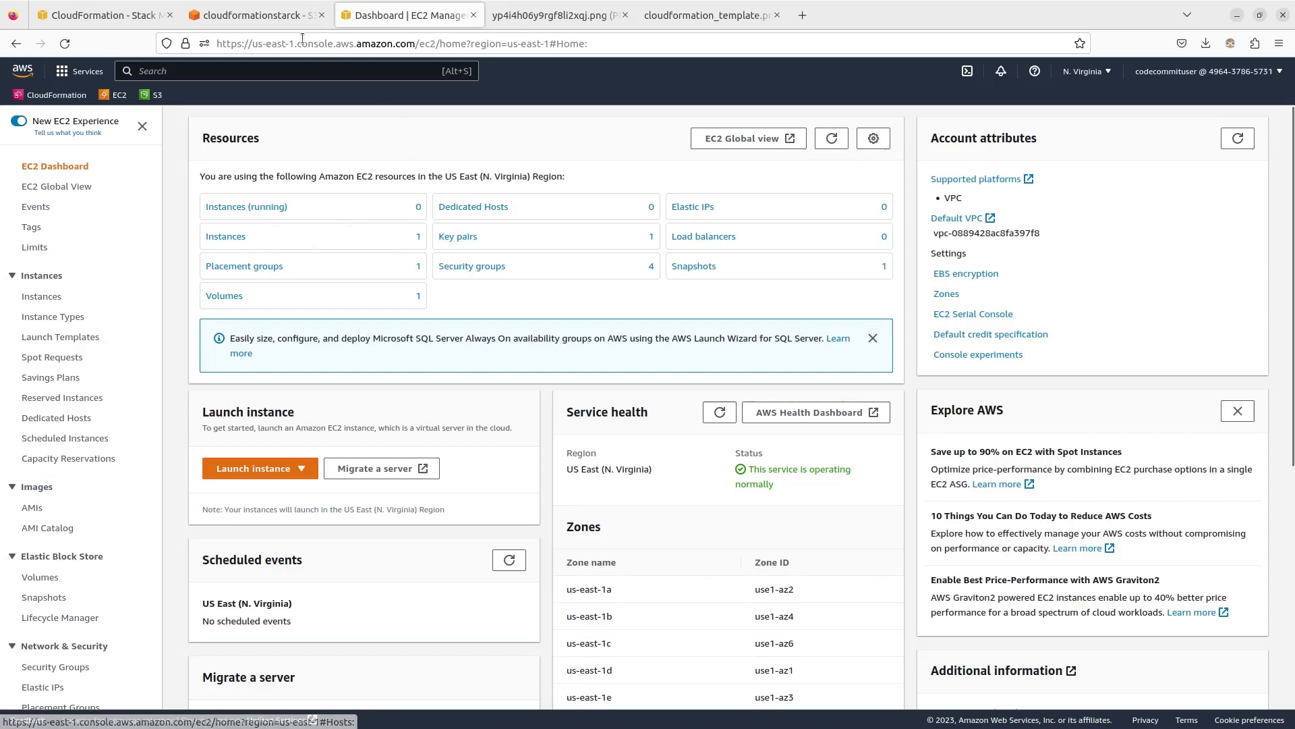
pyautogui.click(237, 18)
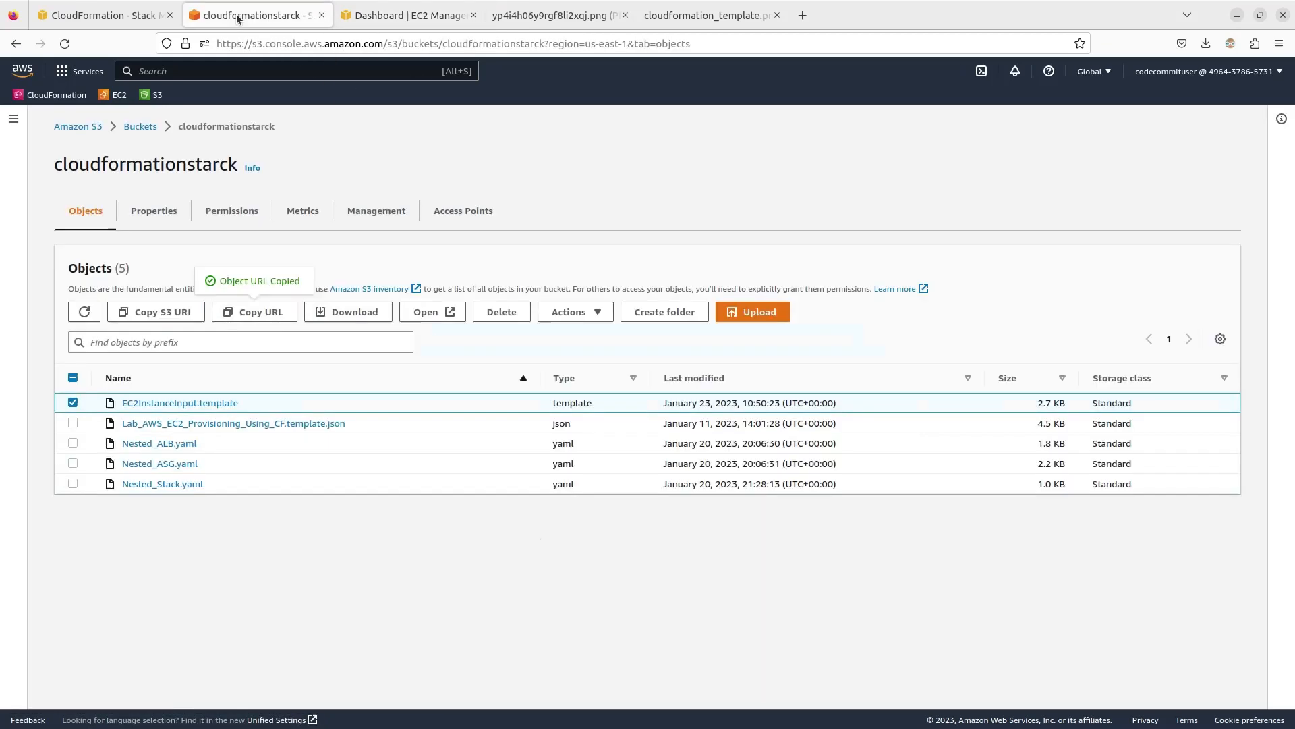
# Return to MyStack in CloudFormation, refresh its events and check its refreshed outputs
pyautogui.click(82, 15)
pyautogui.click(1244, 252)
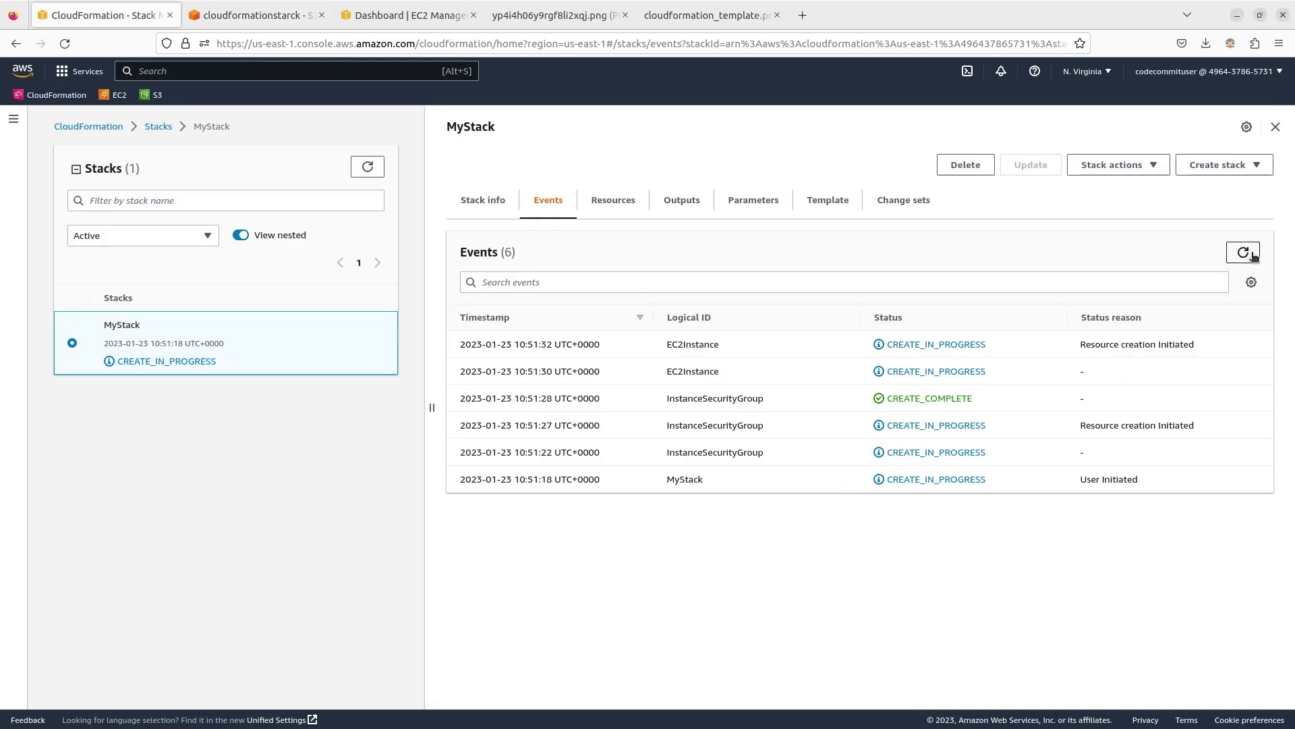
pyautogui.click(681, 199)
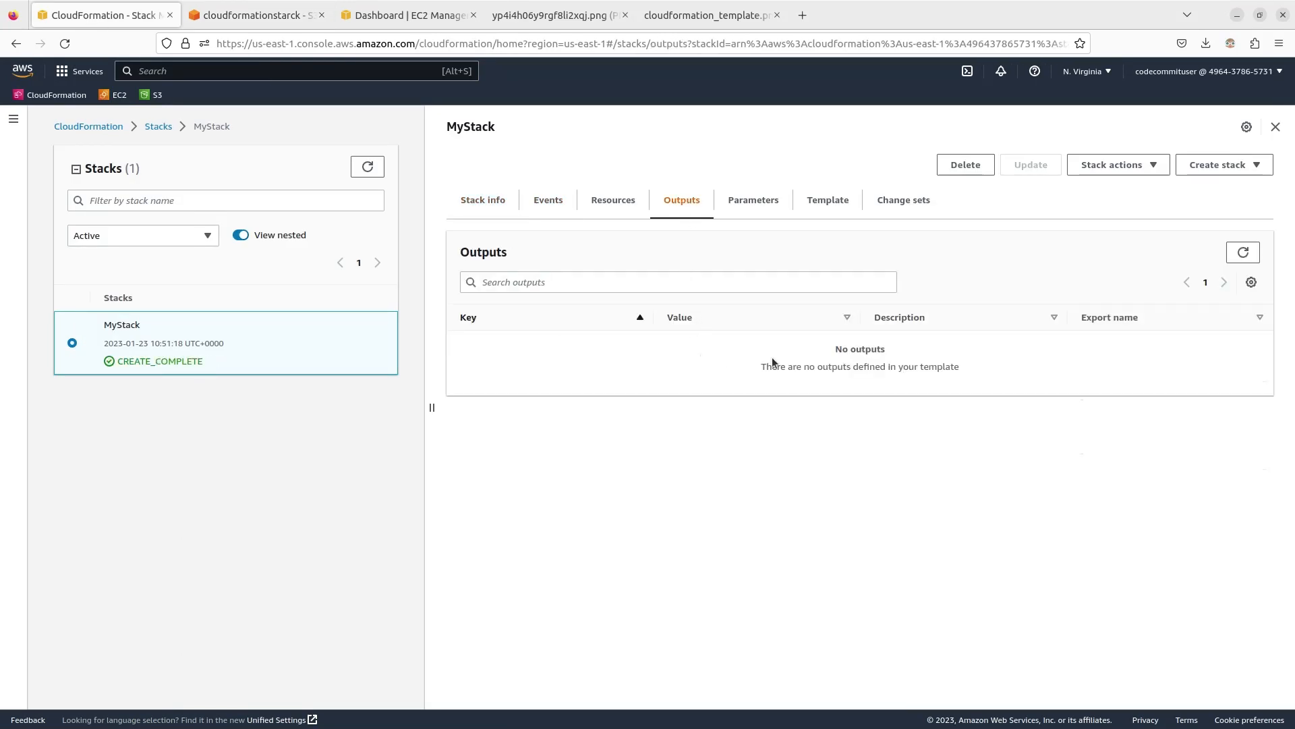
pyautogui.click(1242, 255)
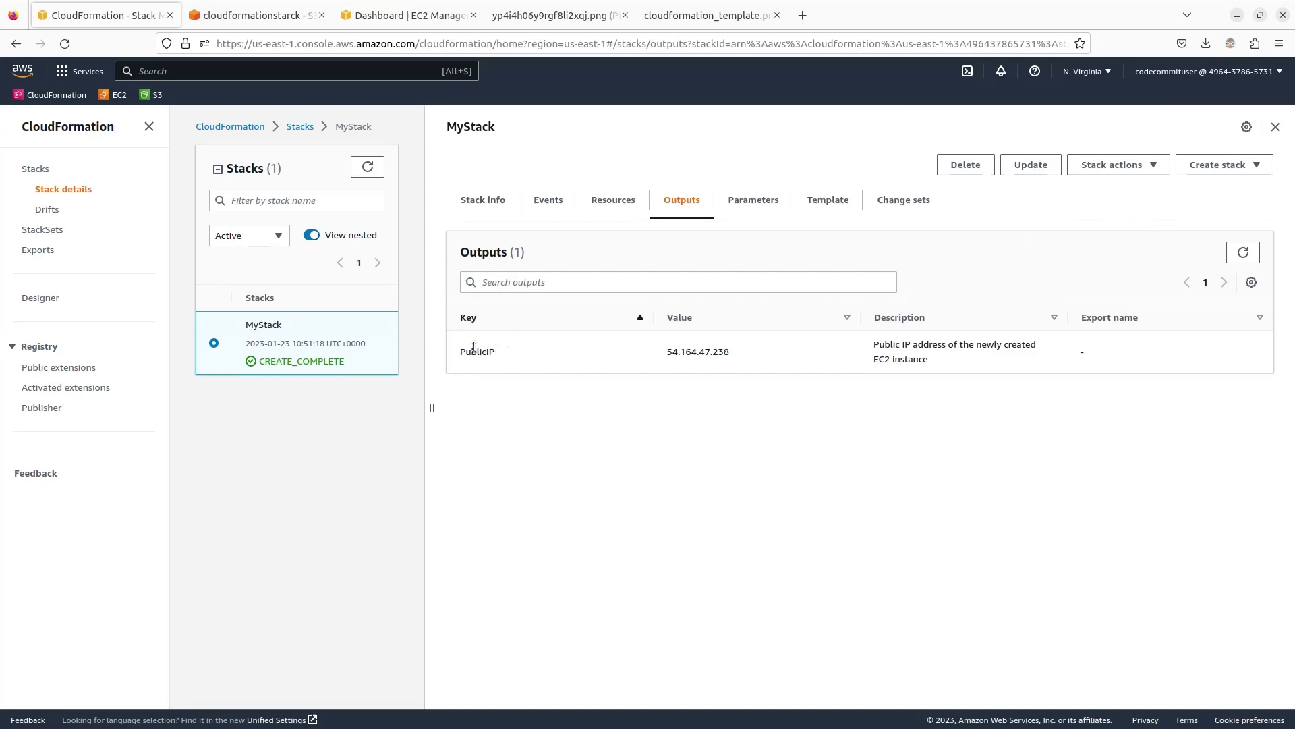
# Create a change set for the current MyStack stack and open its template for editing in Designer
pyautogui.click(1155, 166)
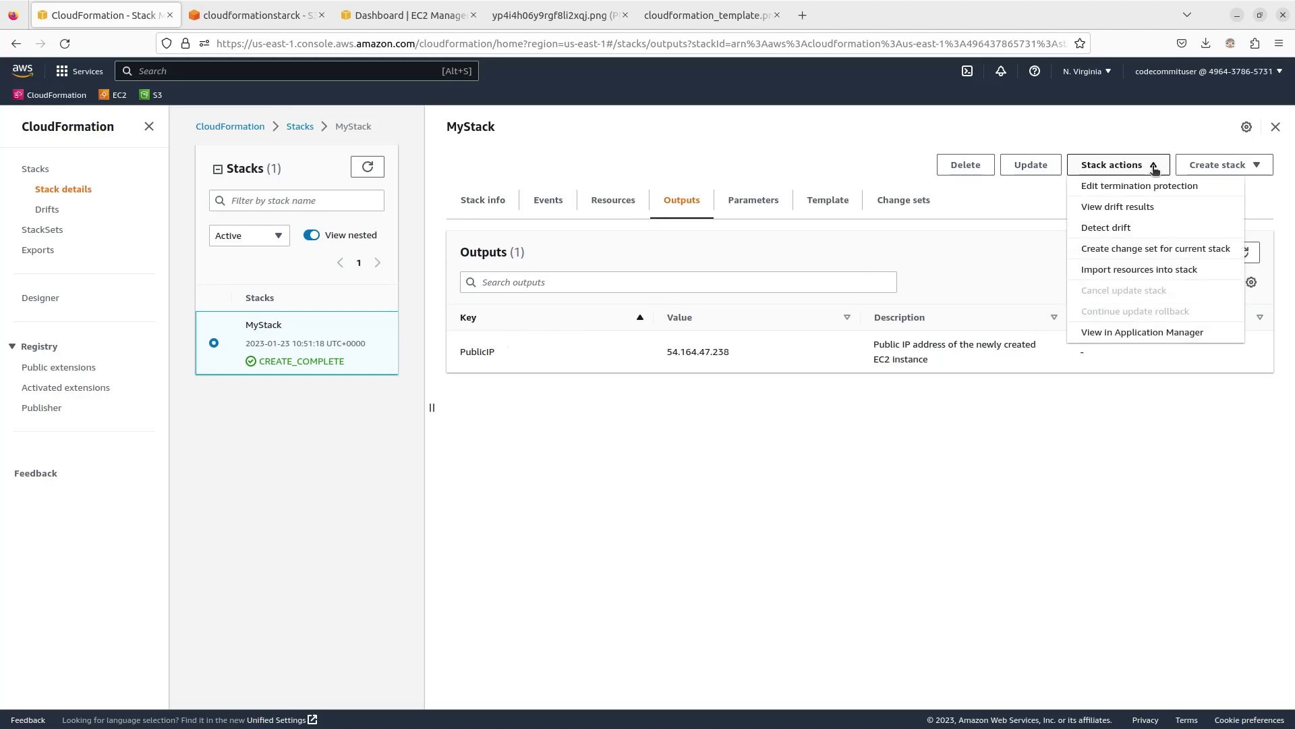
pyautogui.click(1139, 251)
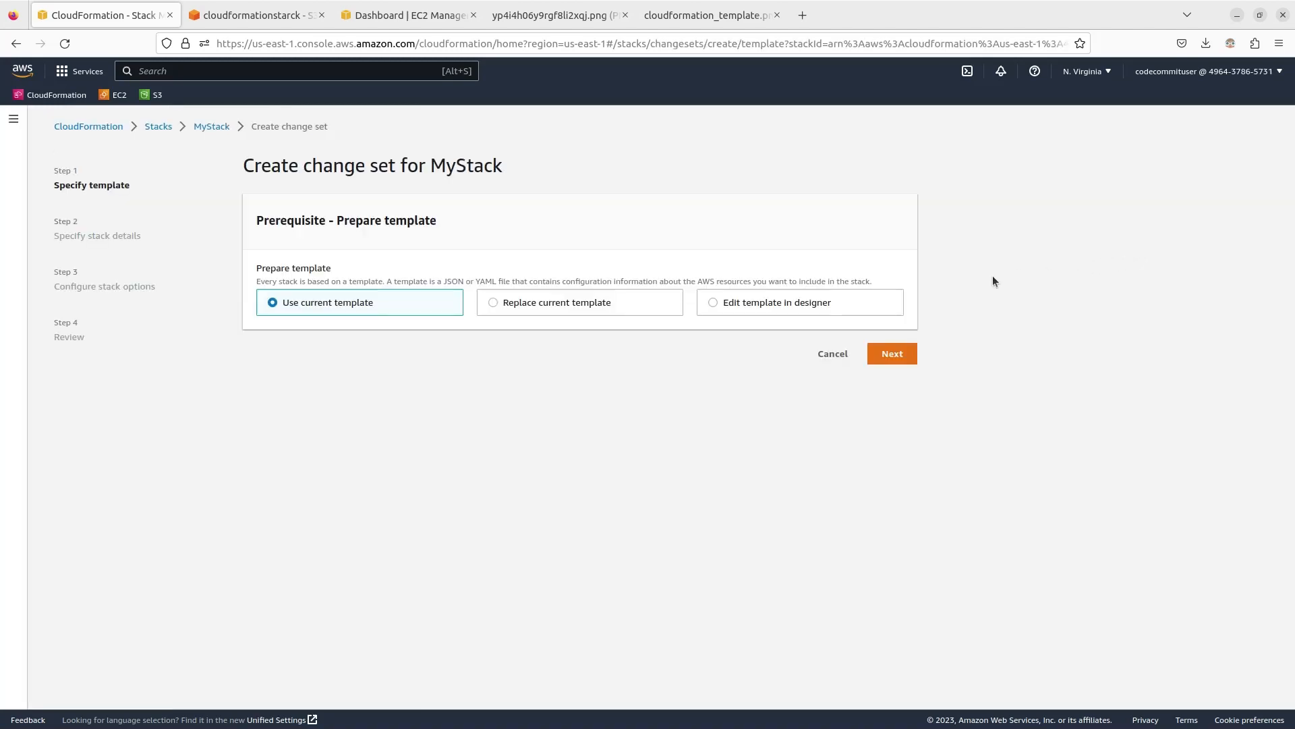
pyautogui.click(714, 305)
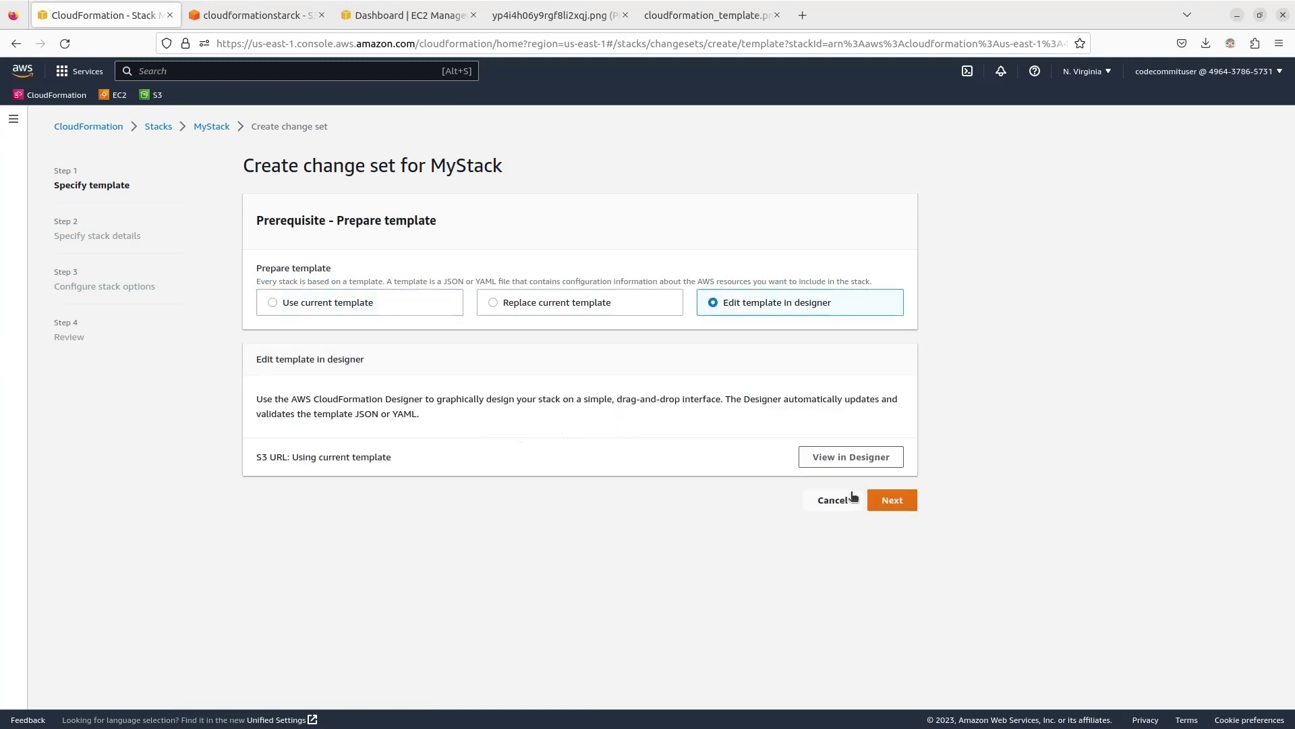
pyautogui.click(866, 461)
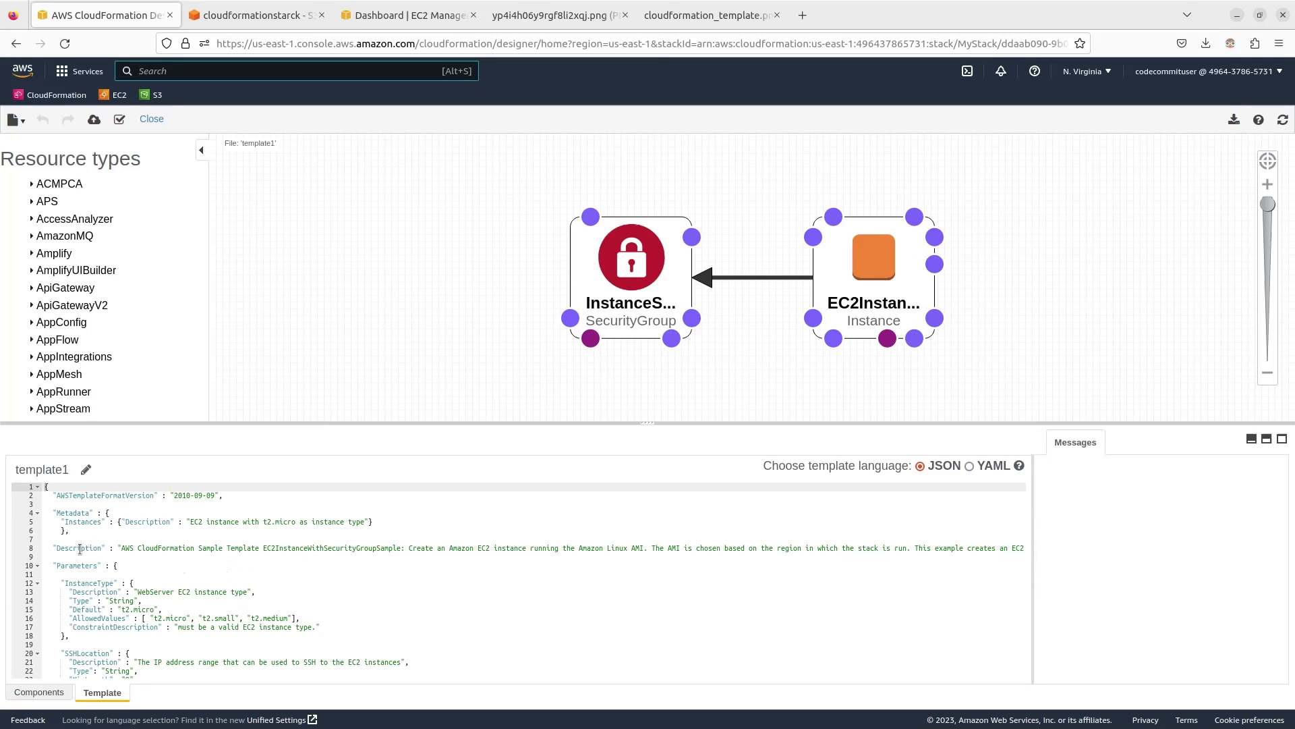
# Change the instance type named in the Metadata Instances description to t2.medium
pyautogui.click(286, 522)
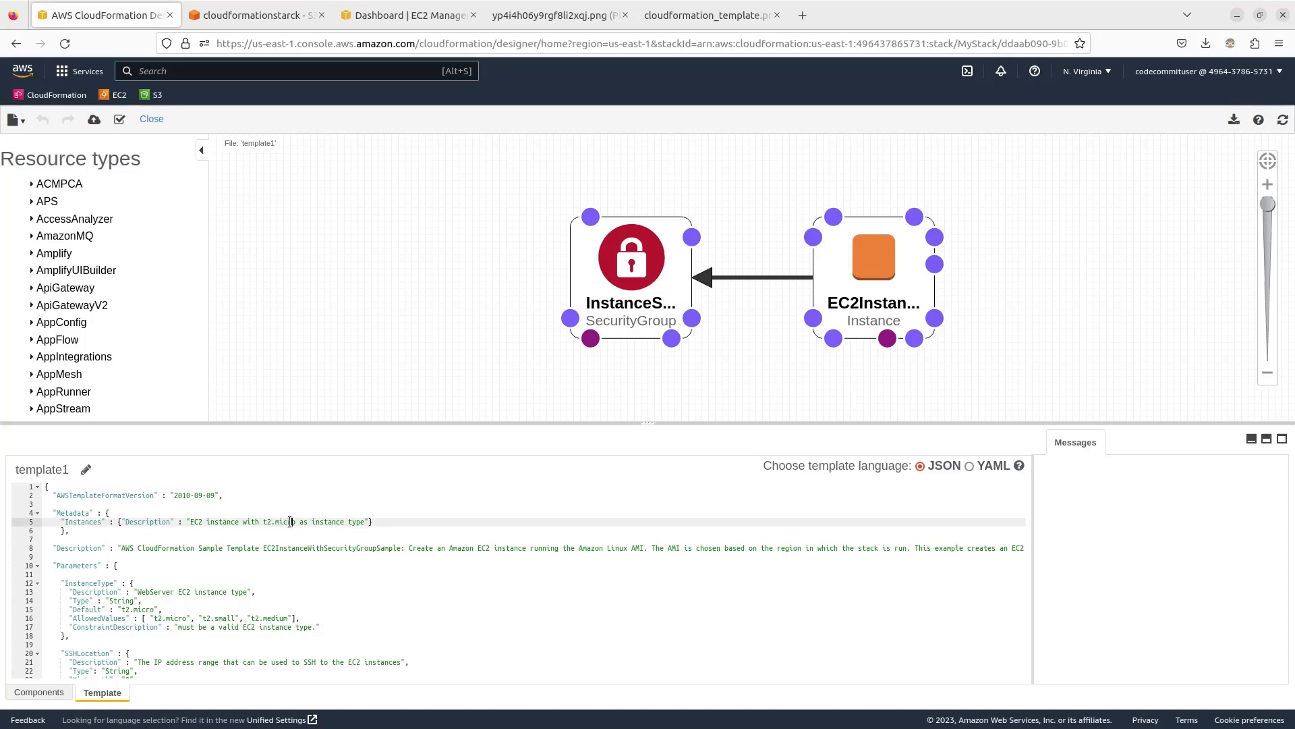
pyautogui.doubleClick(290, 521)
pyautogui.press('BackSpace')
pyautogui.write('medium')
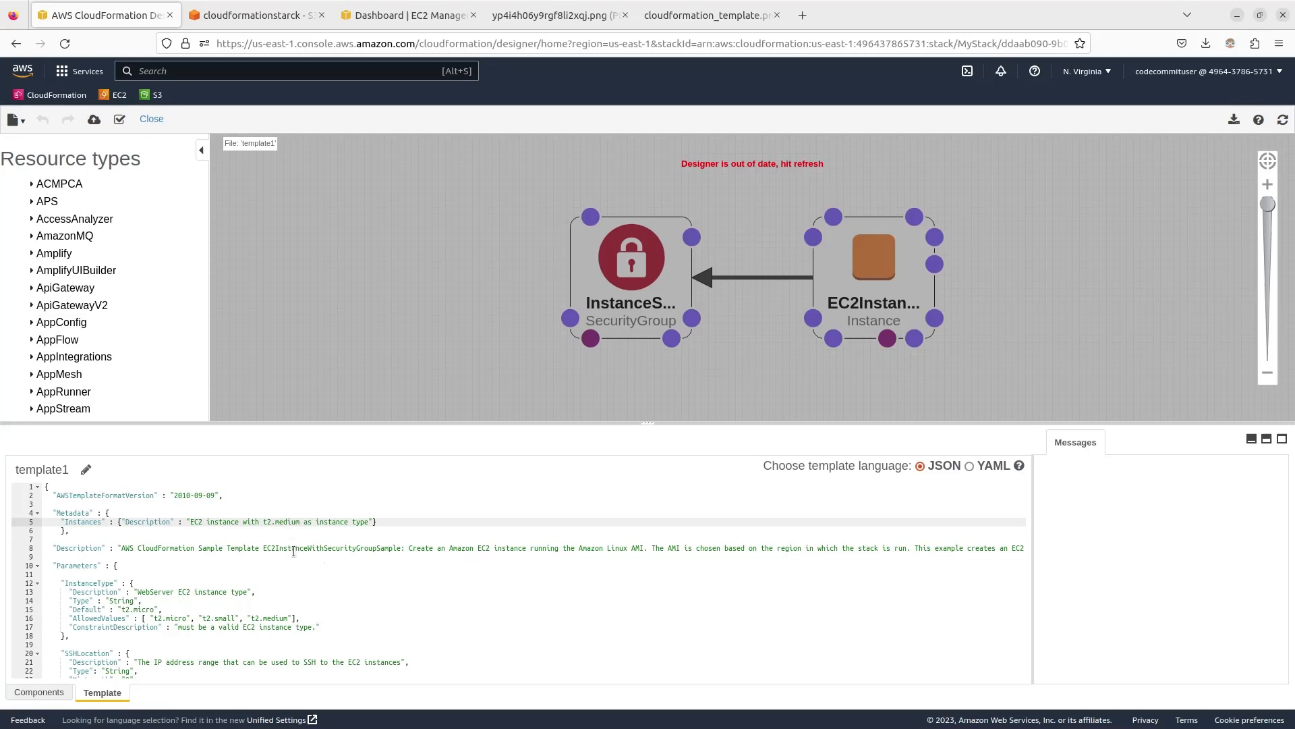
# Set the default value of the InstanceType parameter to t2.medium
pyautogui.scroll(-3, 291, 543)
pyautogui.scroll(3, 281, 550)
pyautogui.click(150, 610)
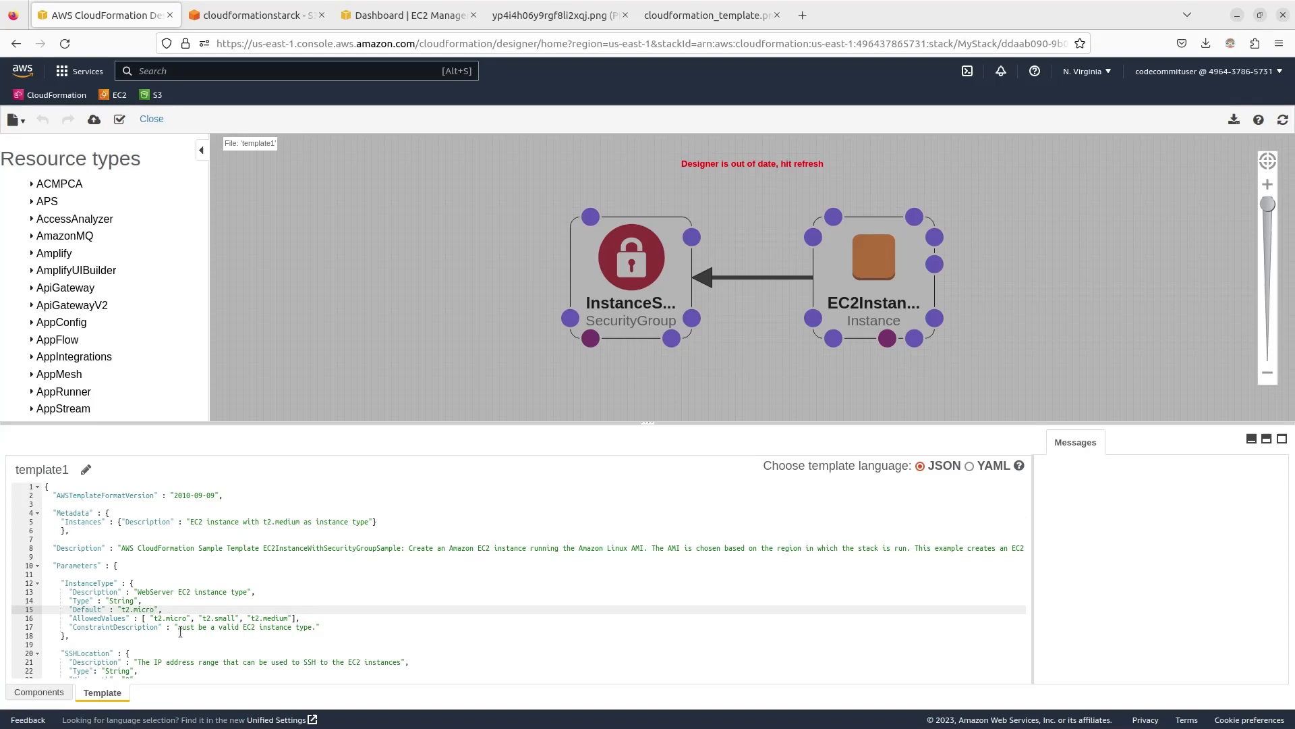
pyautogui.press('BackSpace')
pyautogui.press('BackSpace')
pyautogui.press('BackSpace')
pyautogui.press('BackSpace')
pyautogui.write('edium')
# Rename the SSHLocation parameter to HTTPLocation in the template's Parameters section
pyautogui.scroll(-10, 230, 651)
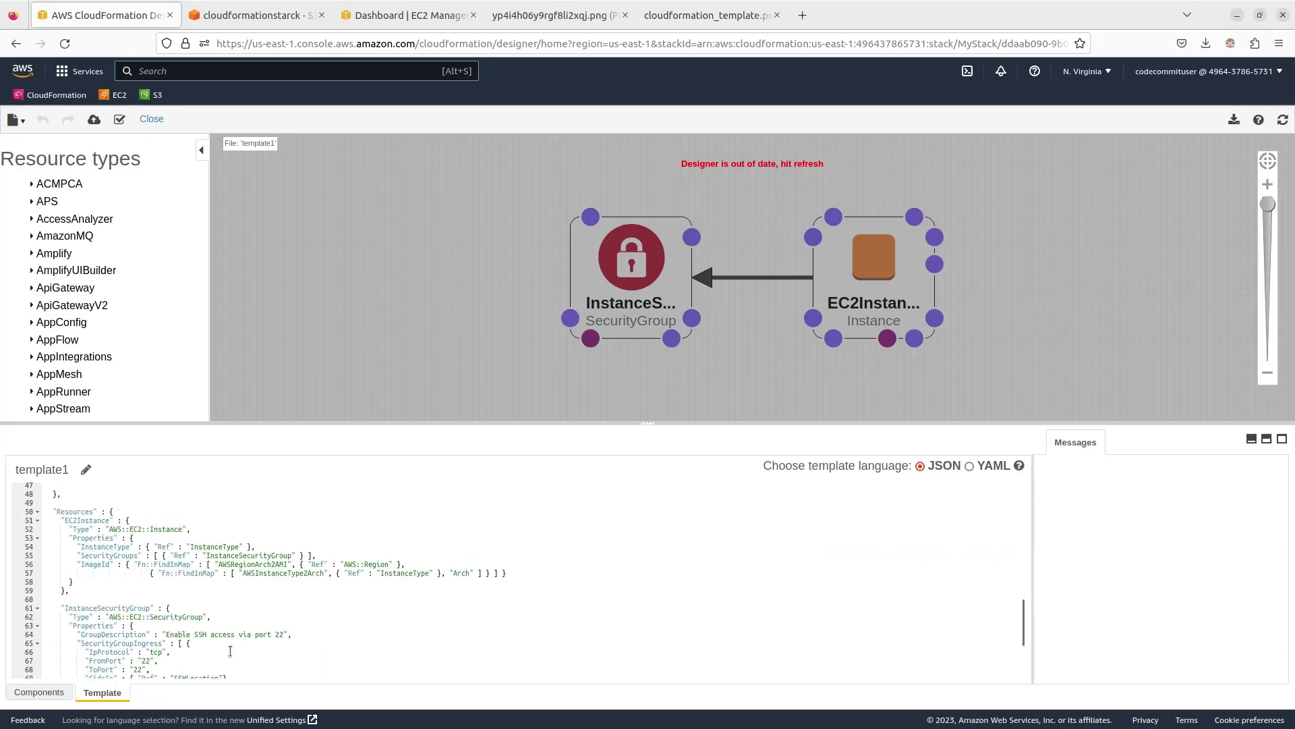
pyautogui.scroll(5, 230, 651)
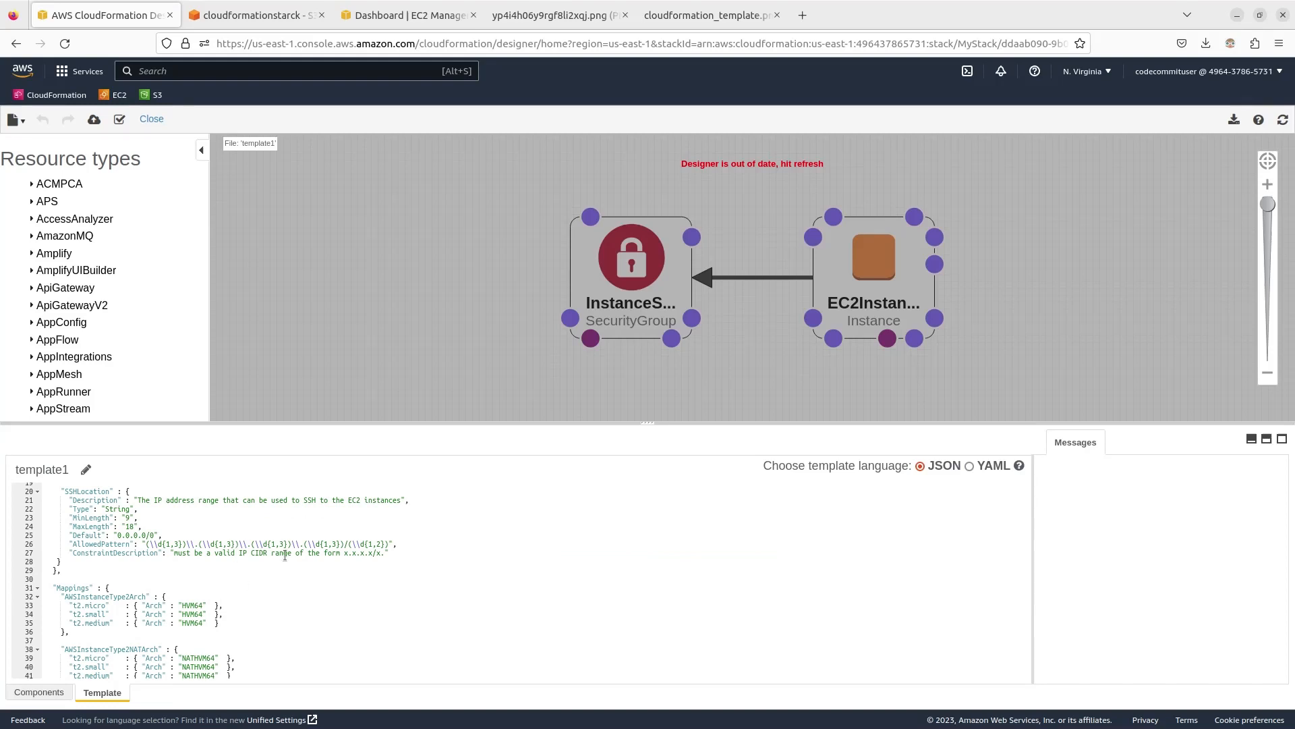
pyautogui.scroll(2, 301, 563)
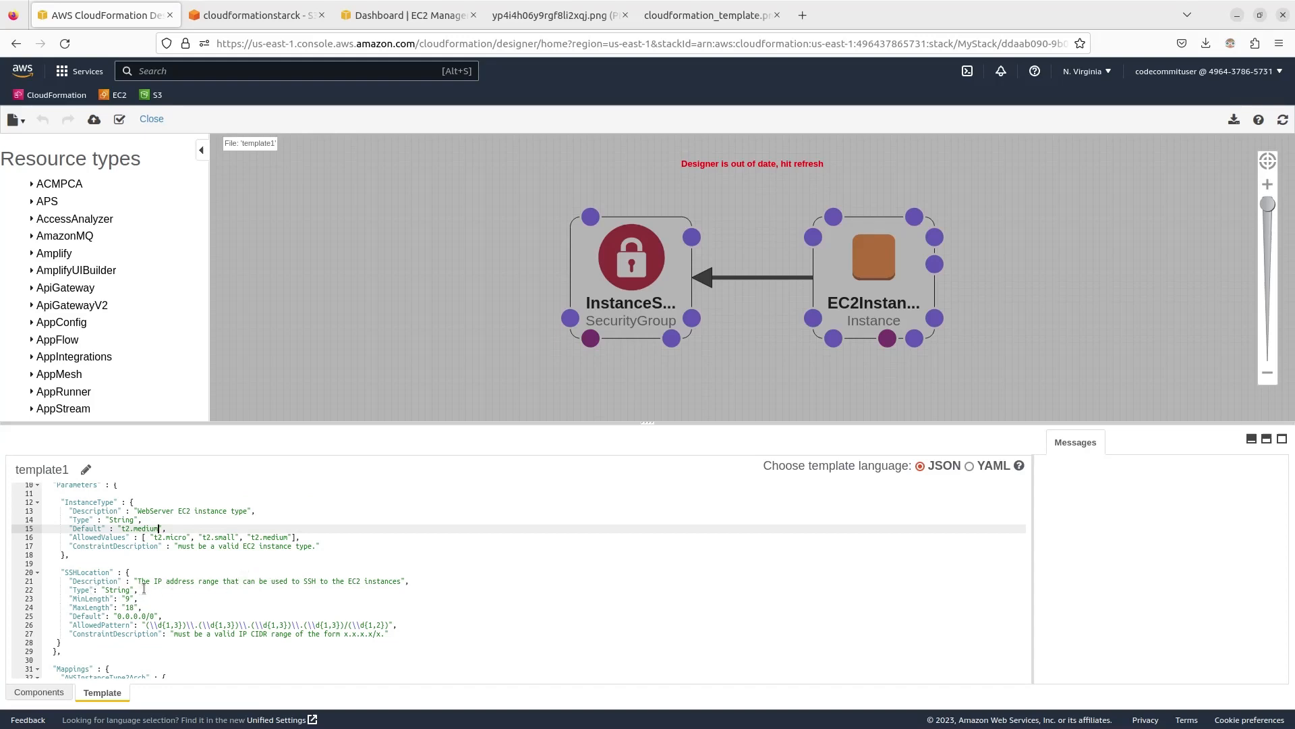
pyautogui.click(75, 574)
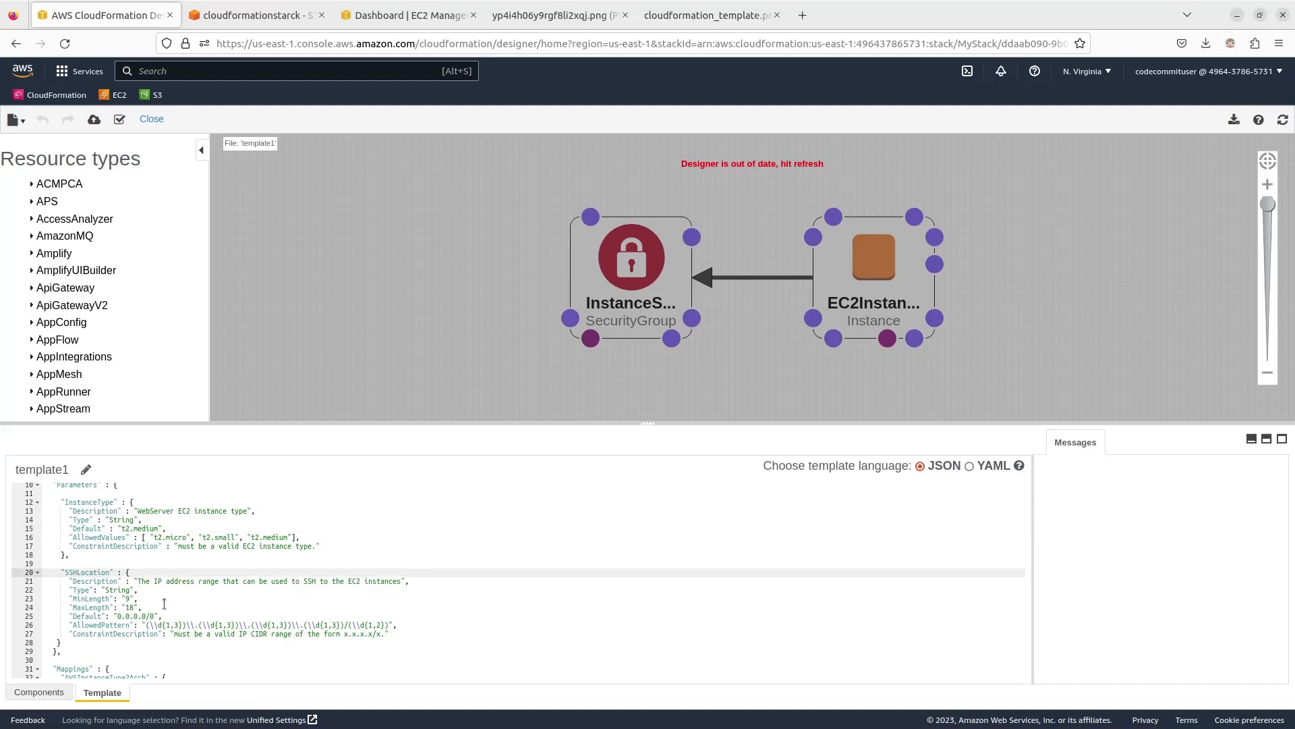
pyautogui.press('BackSpace')
pyautogui.press('BackSpace')
pyautogui.press('BackSpace')
pyautogui.write('HTTP')
# Replace SSH with HTTP in the description of the HTTPLocation parameter
pyautogui.click(316, 581)
pyautogui.press('BackSpace')
pyautogui.press('BackSpace')
pyautogui.press('BackSpace')
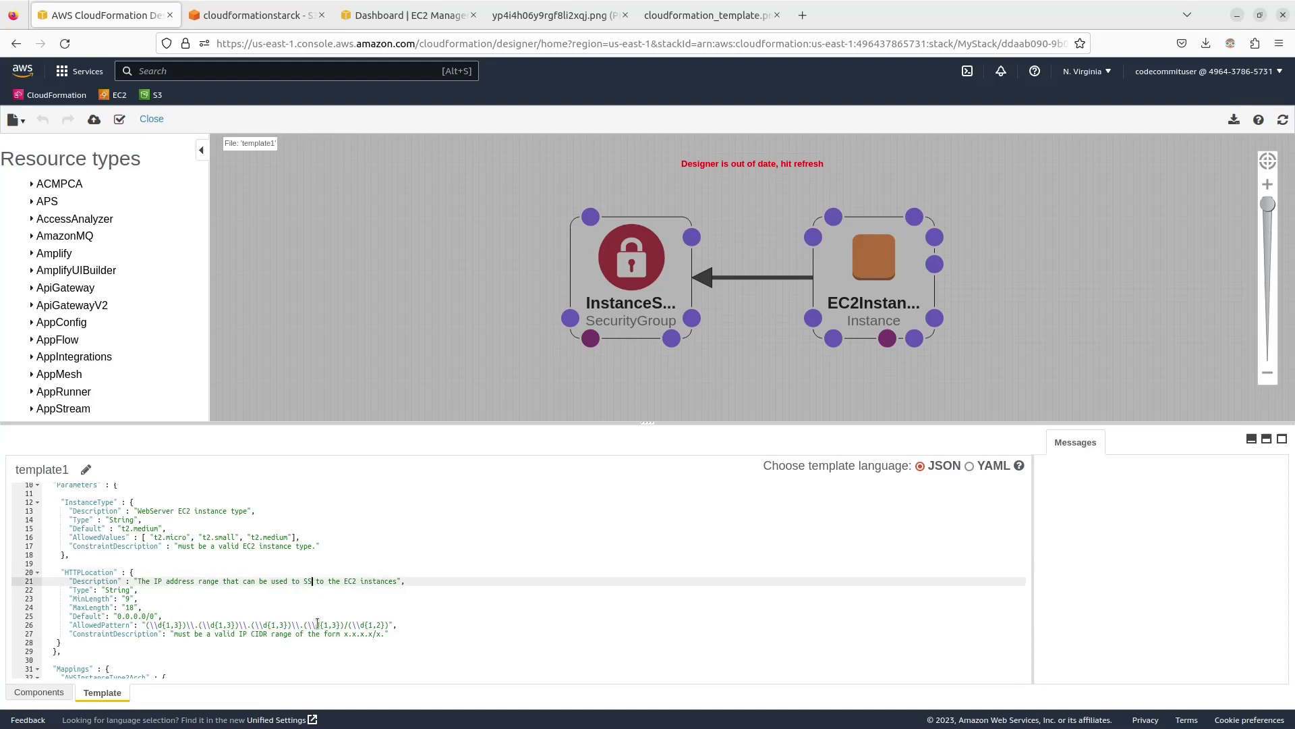
pyautogui.write('HTTP')
# Change the InstanceSecurityGroup's GroupDescription to "Enable HTTP access via port 80"
pyautogui.scroll(-3, 242, 620)
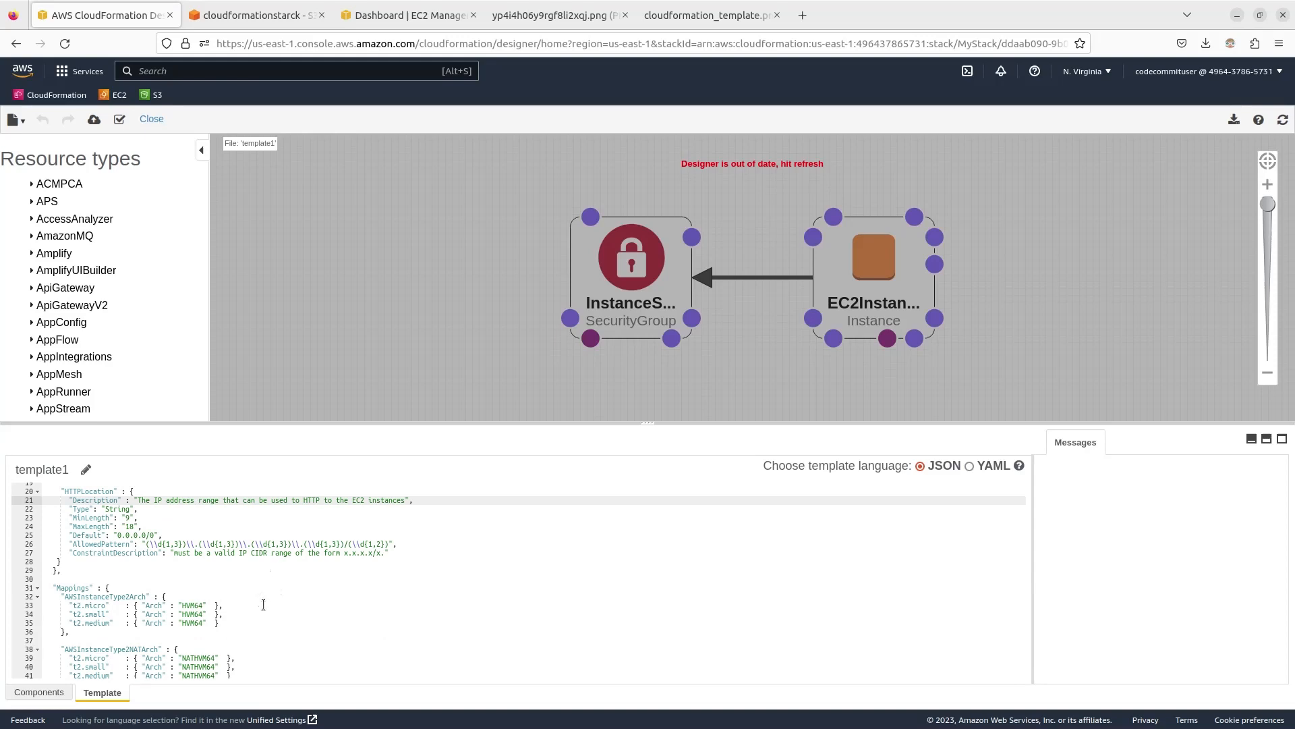
pyautogui.scroll(-3, 263, 605)
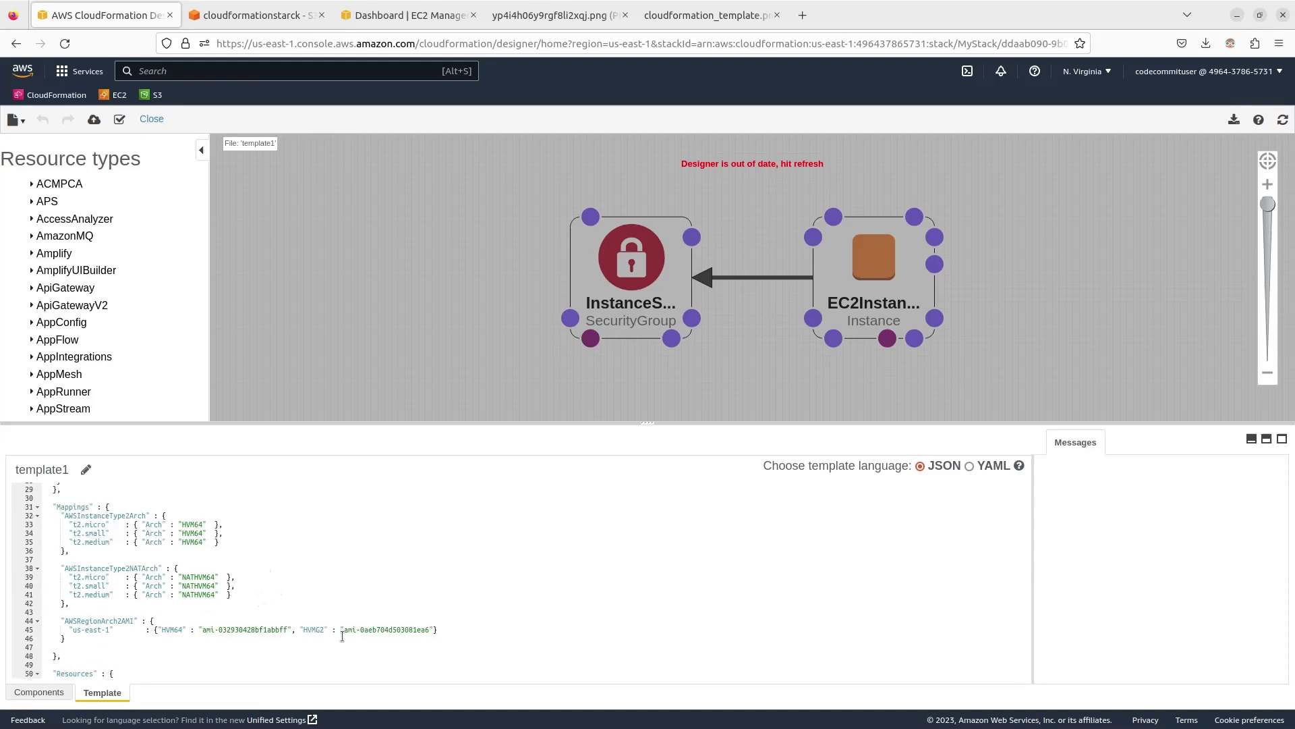
pyautogui.scroll(-3, 283, 615)
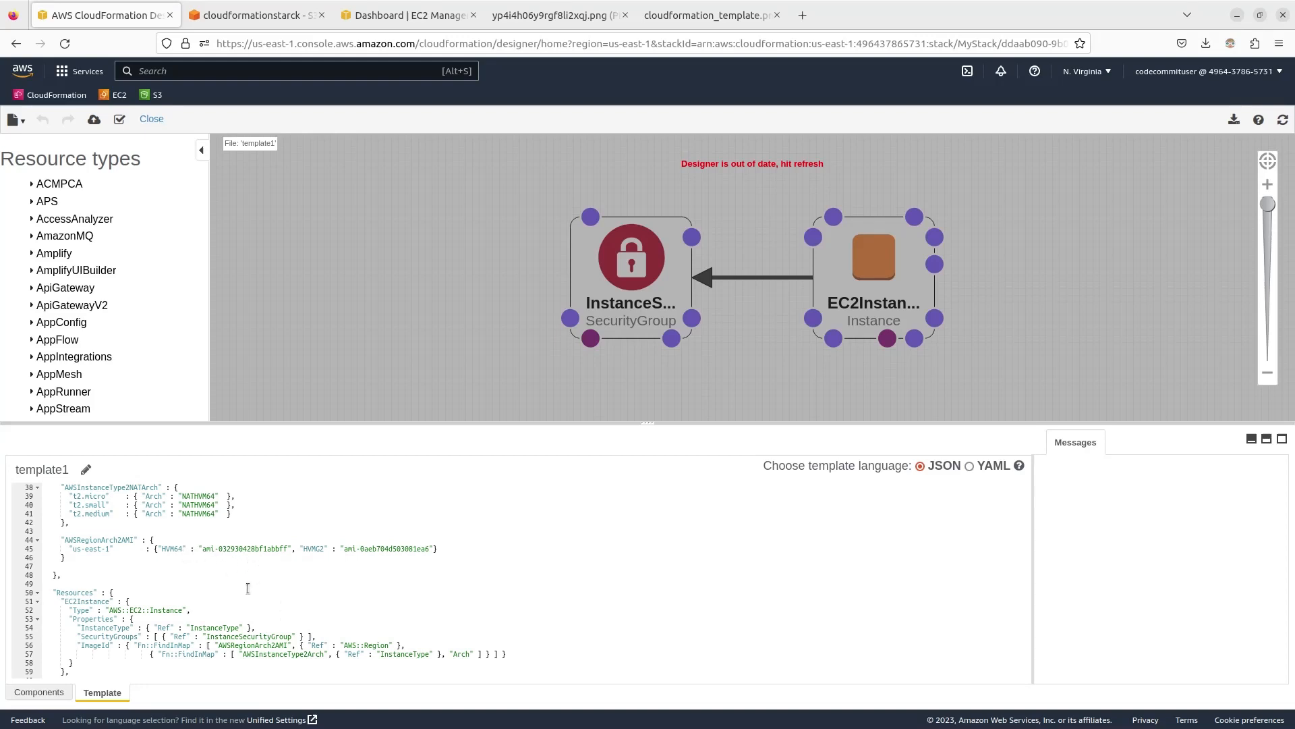
pyautogui.scroll(-3, 247, 589)
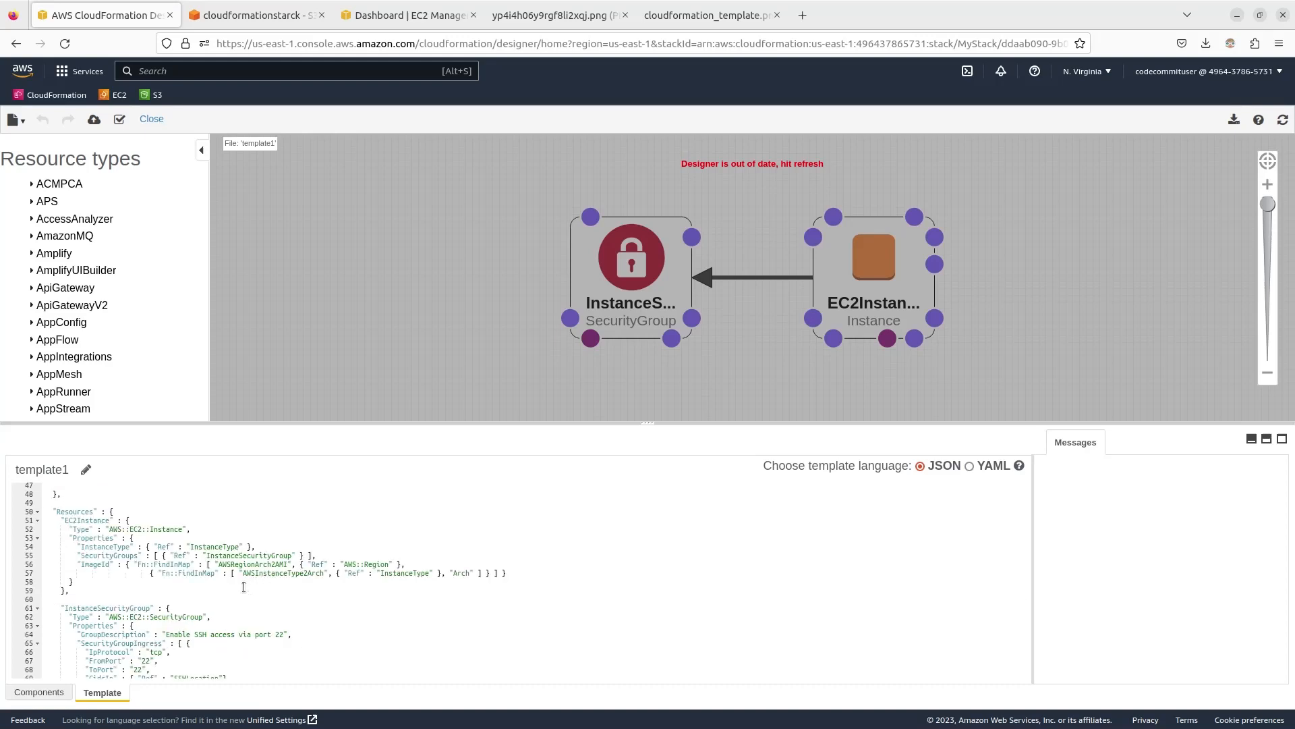
pyautogui.click(206, 634)
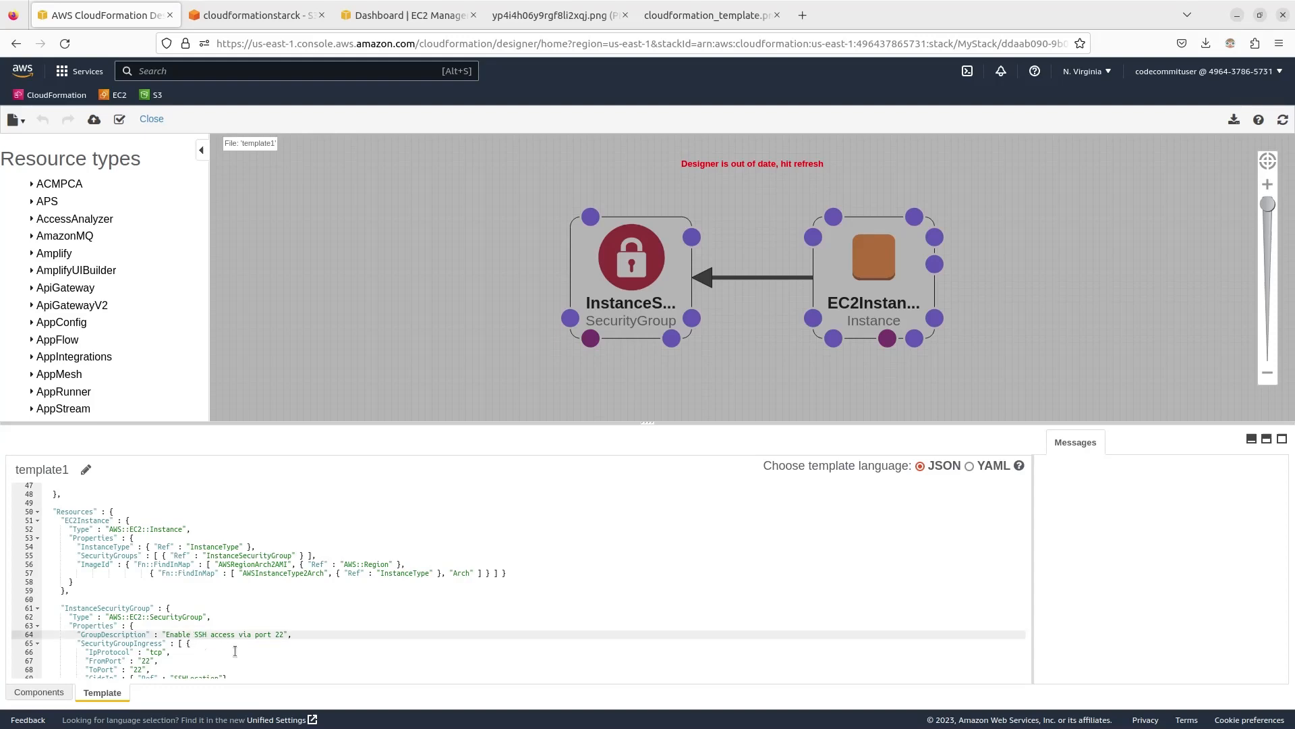
pyautogui.press('BackSpace')
pyautogui.press('BackSpace')
pyautogui.press('BackSpace')
pyautogui.write('HTTP')
pyautogui.click(289, 635)
pyautogui.press('BackSpace')
pyautogui.press('BackSpace')
pyautogui.write('80')
# Set both FromPort and ToPort of the security group ingress rule to 80
pyautogui.click(152, 660)
pyautogui.press('BackSpace')
pyautogui.press('BackSpace')
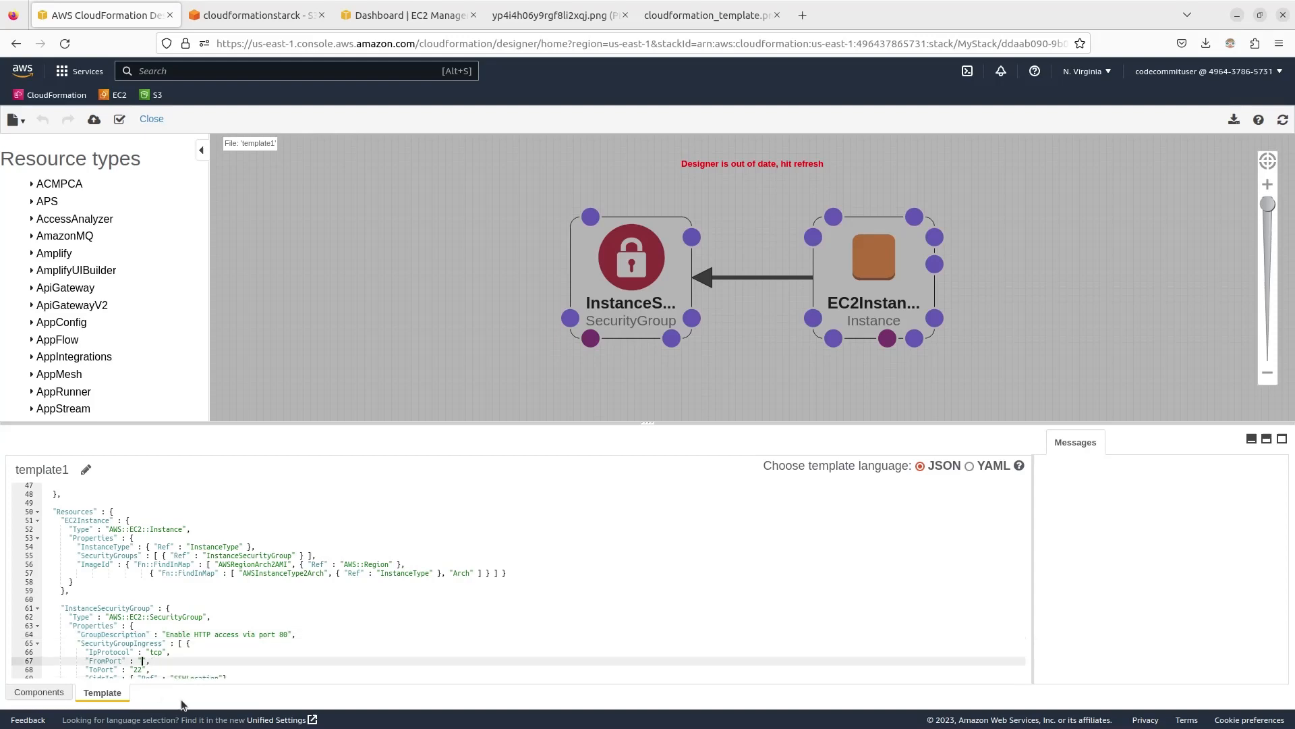
pyautogui.write('80')
pyautogui.press('Down')
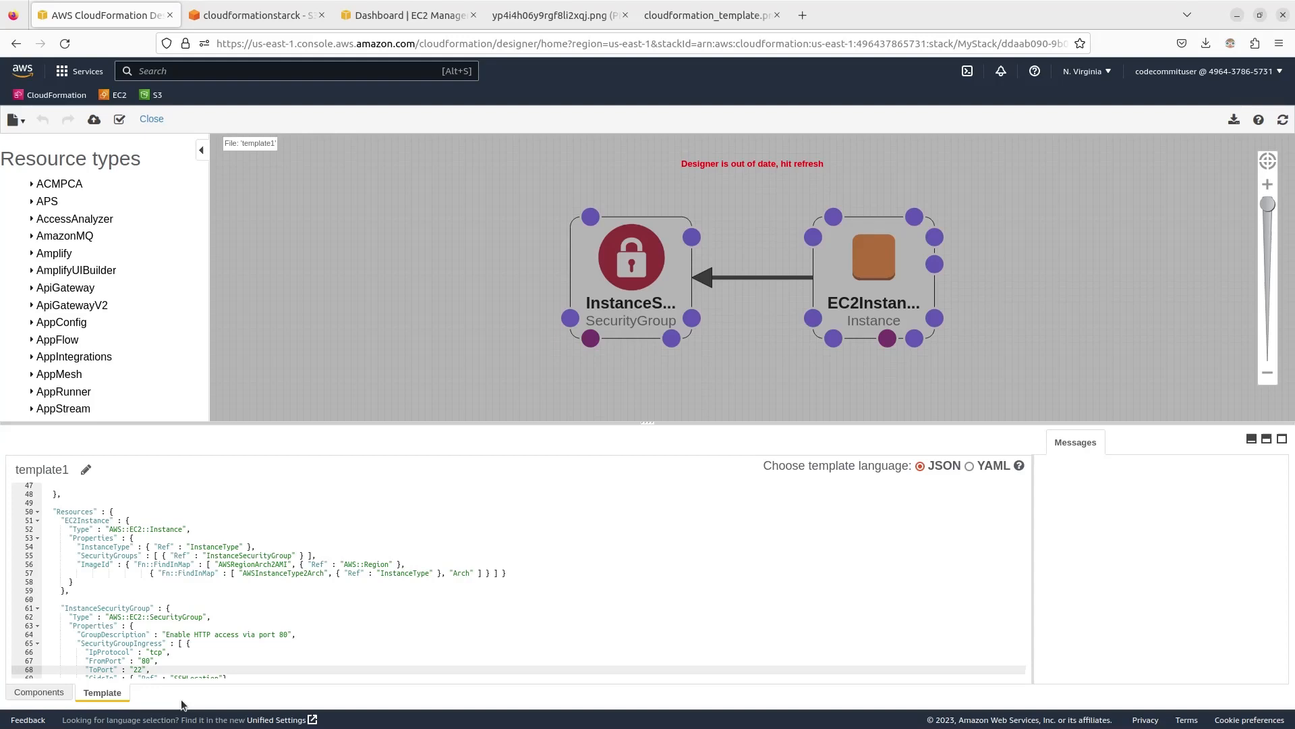
pyautogui.press('BackSpace')
pyautogui.press('BackSpace')
pyautogui.write('80')
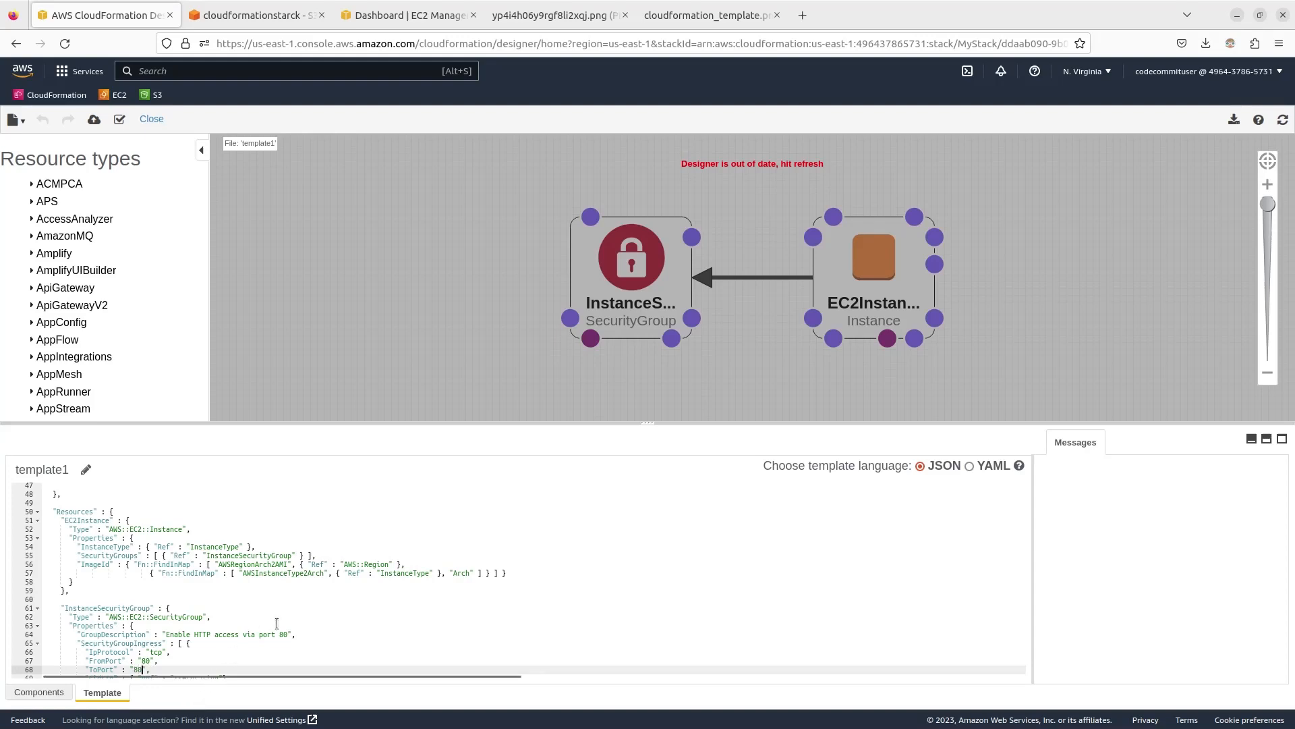
# Point the CidrIp reference of the security group ingress rule to HTTPLocation
pyautogui.scroll(-3, 296, 617)
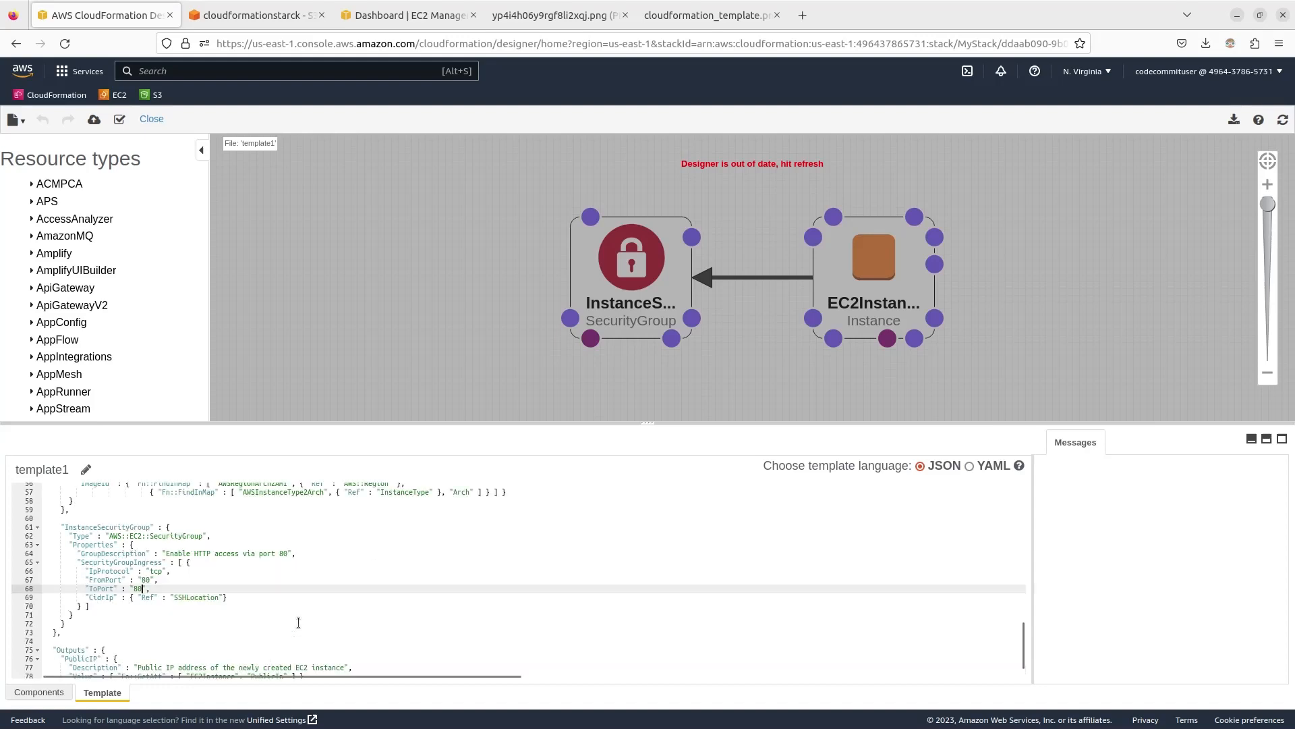
pyautogui.click(190, 598)
pyautogui.press('BackSpace')
pyautogui.press('BackSpace')
pyautogui.press('BackSpace')
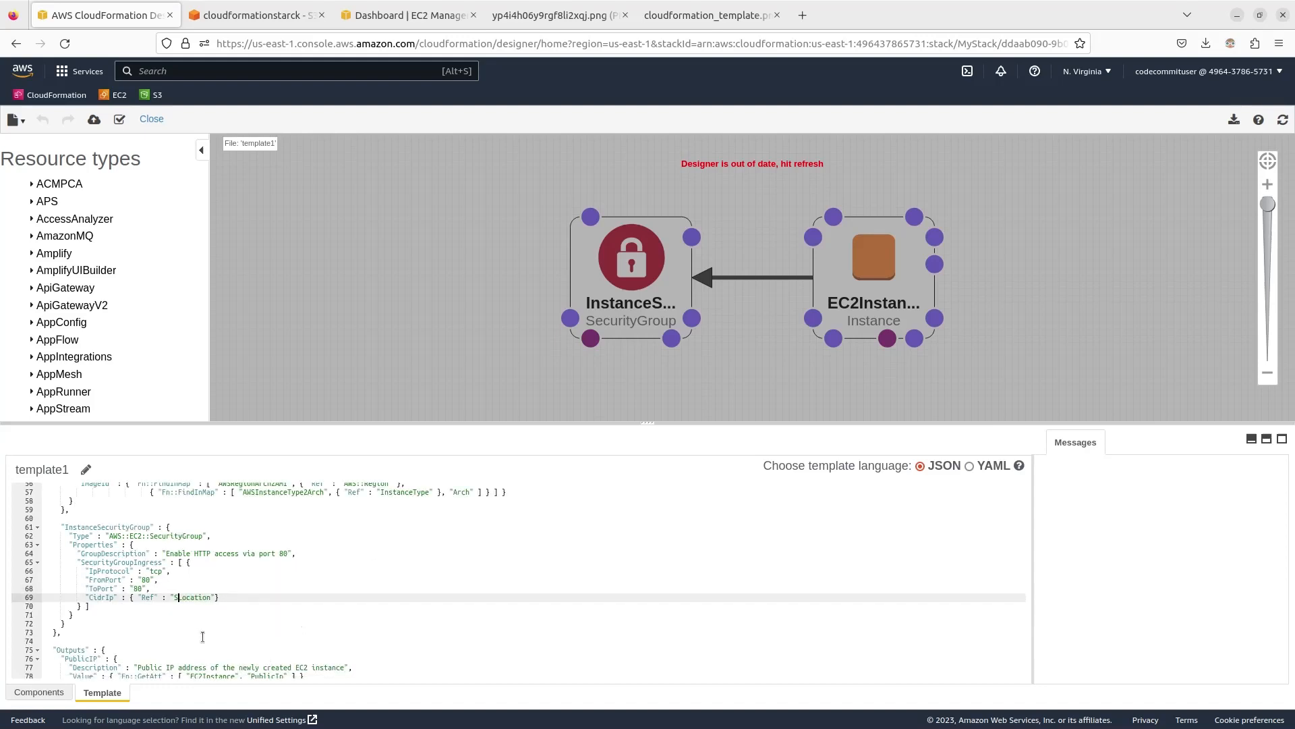
pyautogui.write('HTTP')
# Rename the PublicIP output to PrivateIP in the template's Outputs section
pyautogui.scroll(-1, 337, 621)
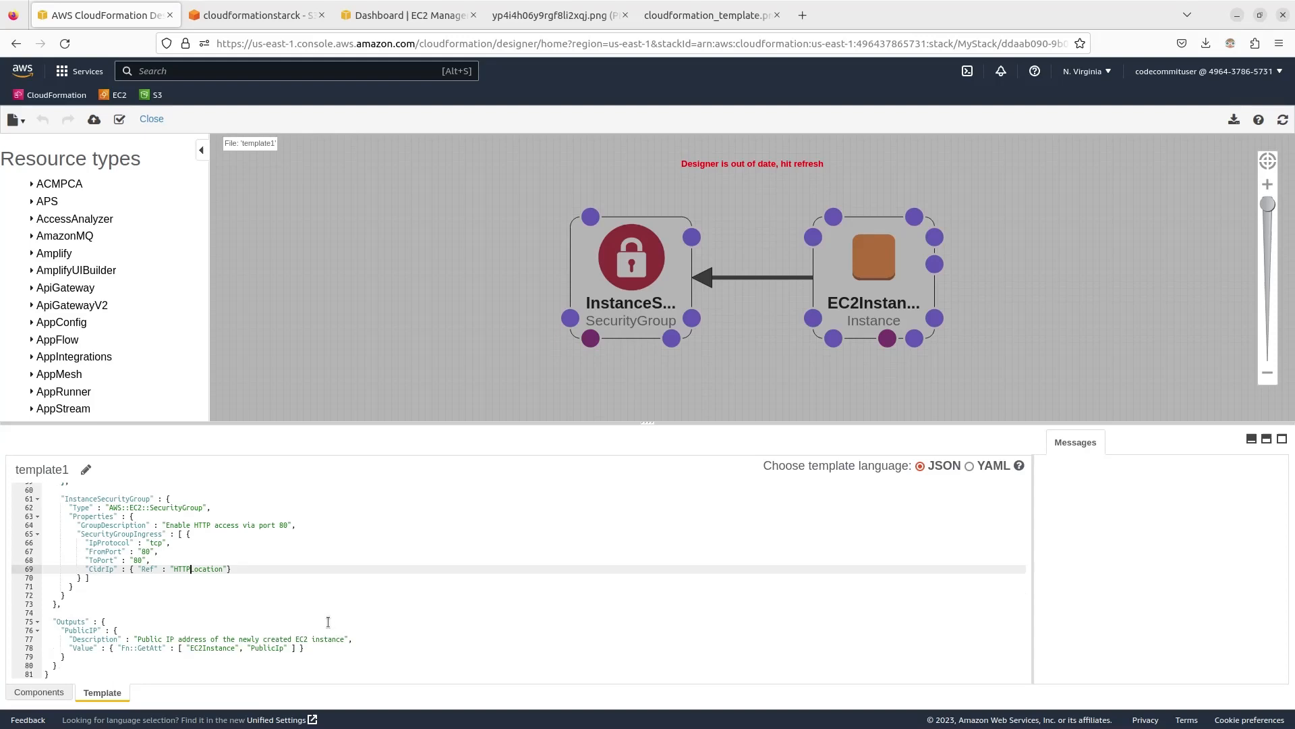
pyautogui.click(90, 629)
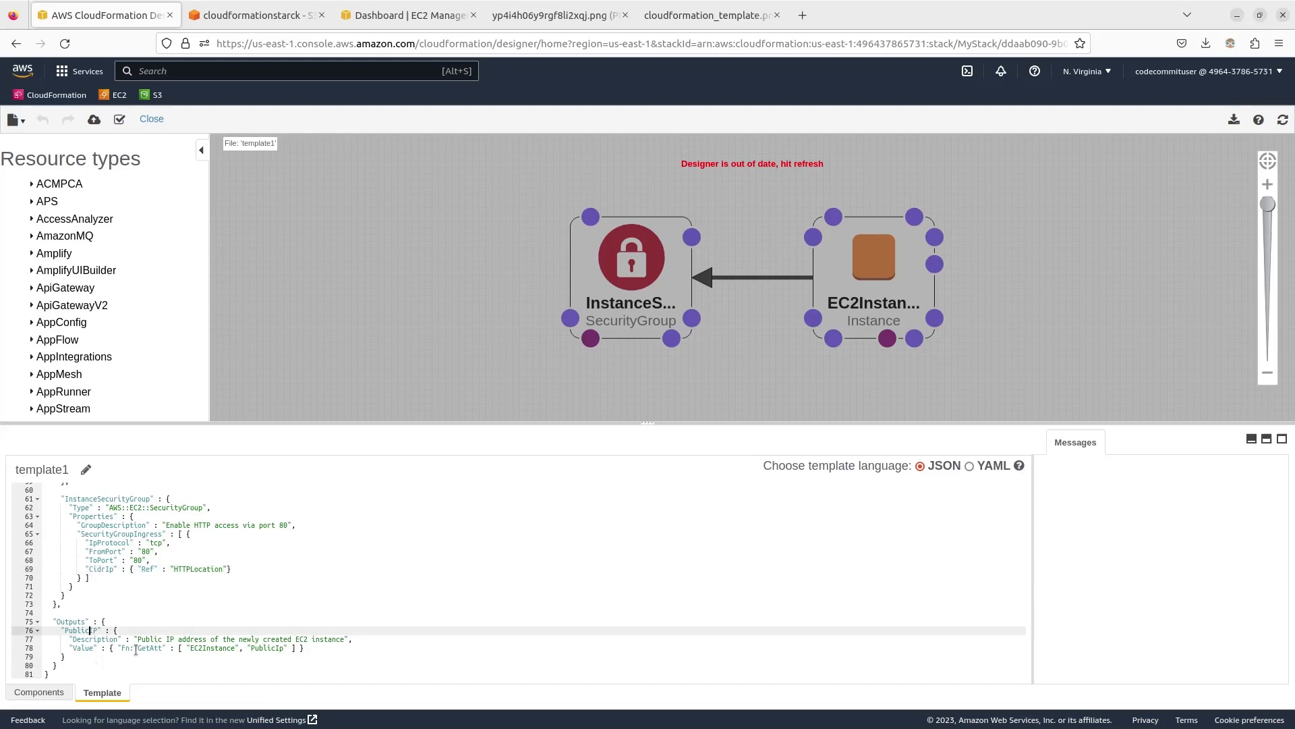
pyautogui.press('BackSpace')
pyautogui.press('BackSpace')
pyautogui.press('BackSpace')
pyautogui.press('BackSpace')
pyautogui.press('BackSpace')
pyautogui.write('rivate')
# Change the output's description to "Private IP address of the newly created EC2 instance"
pyautogui.click(162, 638)
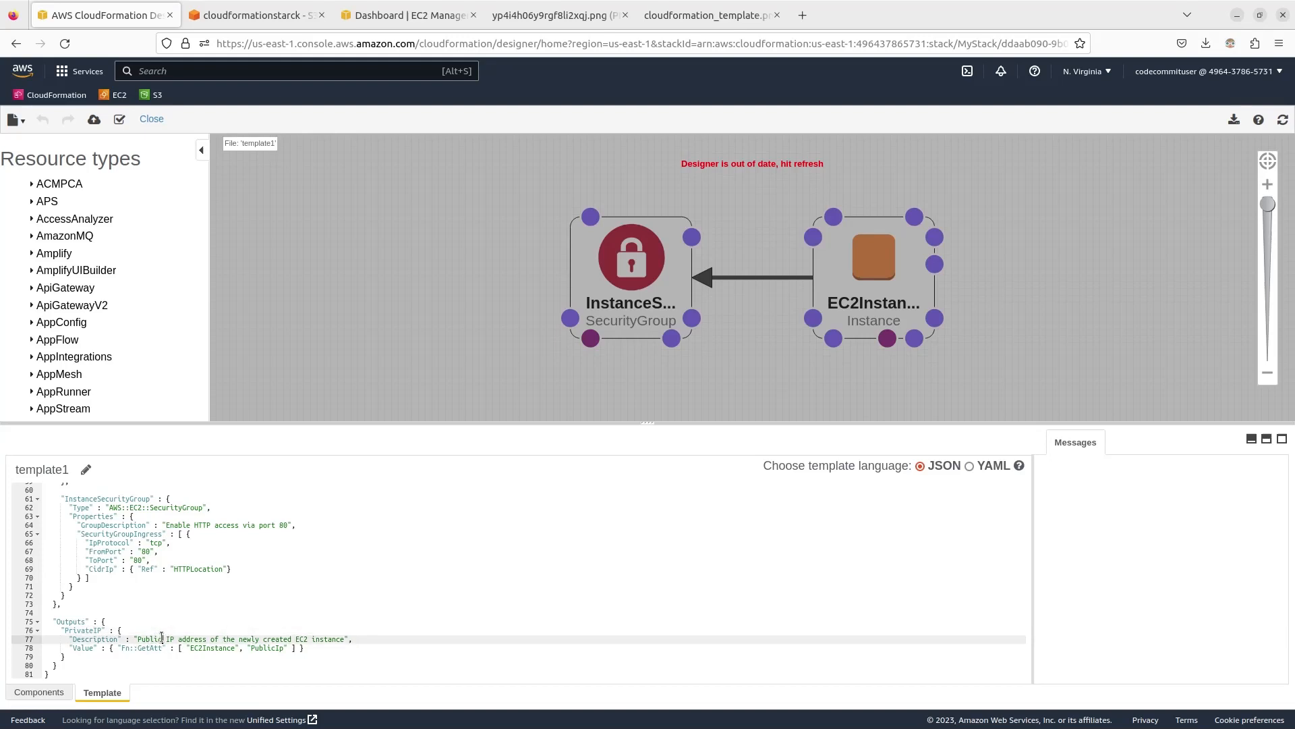
pyautogui.press('BackSpace')
pyautogui.press('BackSpace')
pyautogui.press('BackSpace')
pyautogui.press('BackSpace')
pyautogui.press('BackSpace')
pyautogui.write('rivate')
# Set the attribute fetched by the output's Fn::GetAtt value to PrivateIp and look back over the edited template
pyautogui.click(190, 570)
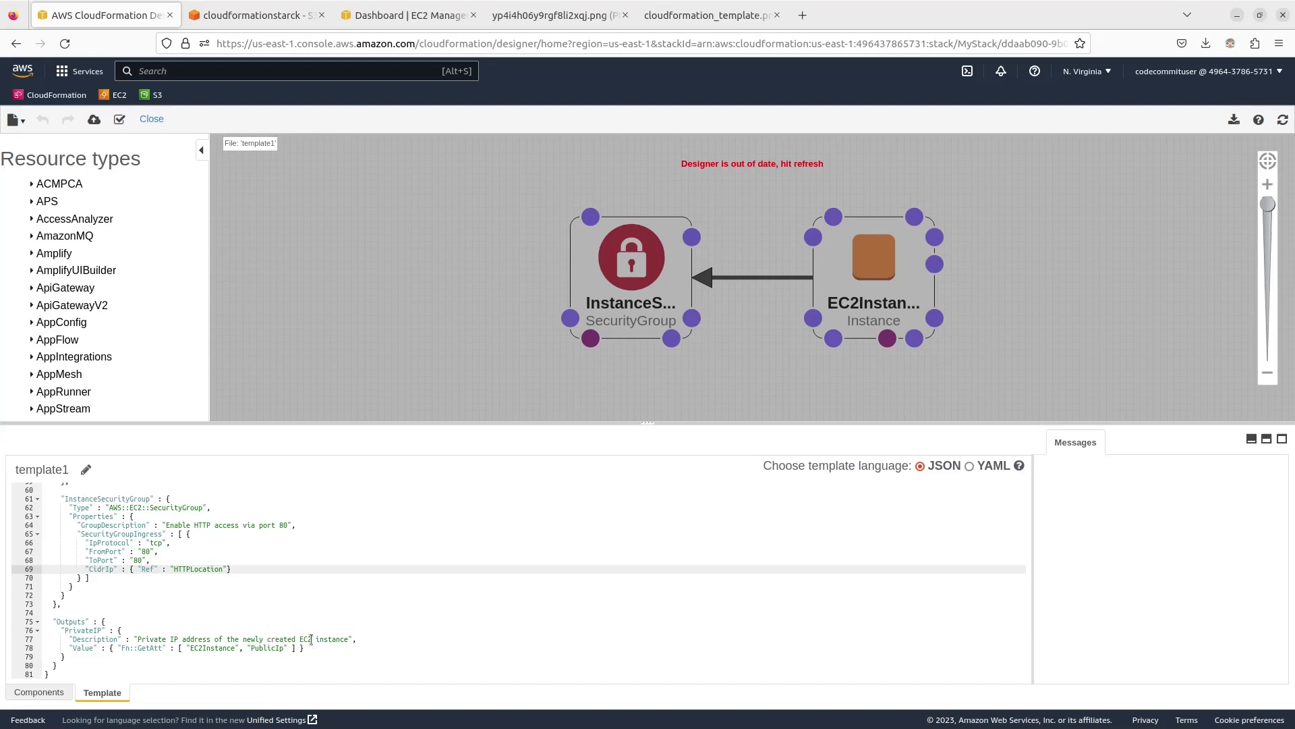
pyautogui.click(279, 647)
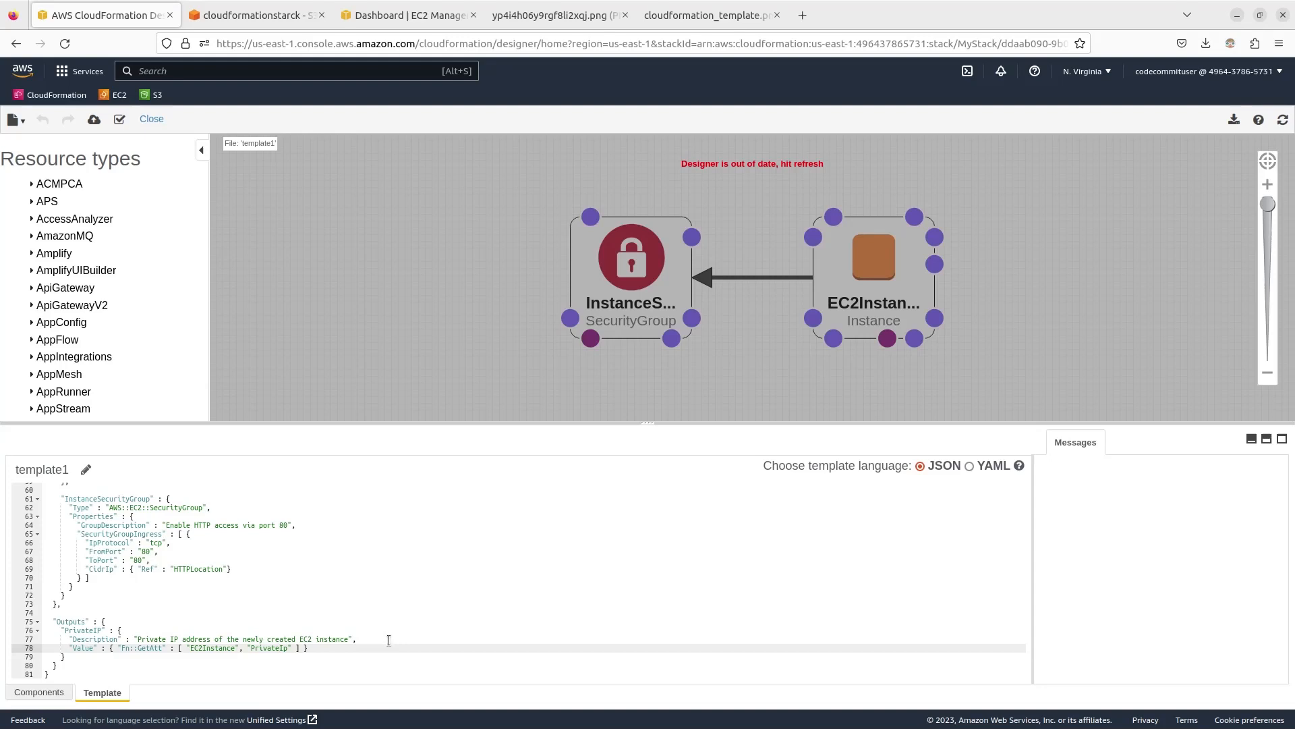
pyautogui.scroll(3, 377, 634)
pyautogui.scroll(-3, 377, 634)
pyautogui.scroll(3, 374, 622)
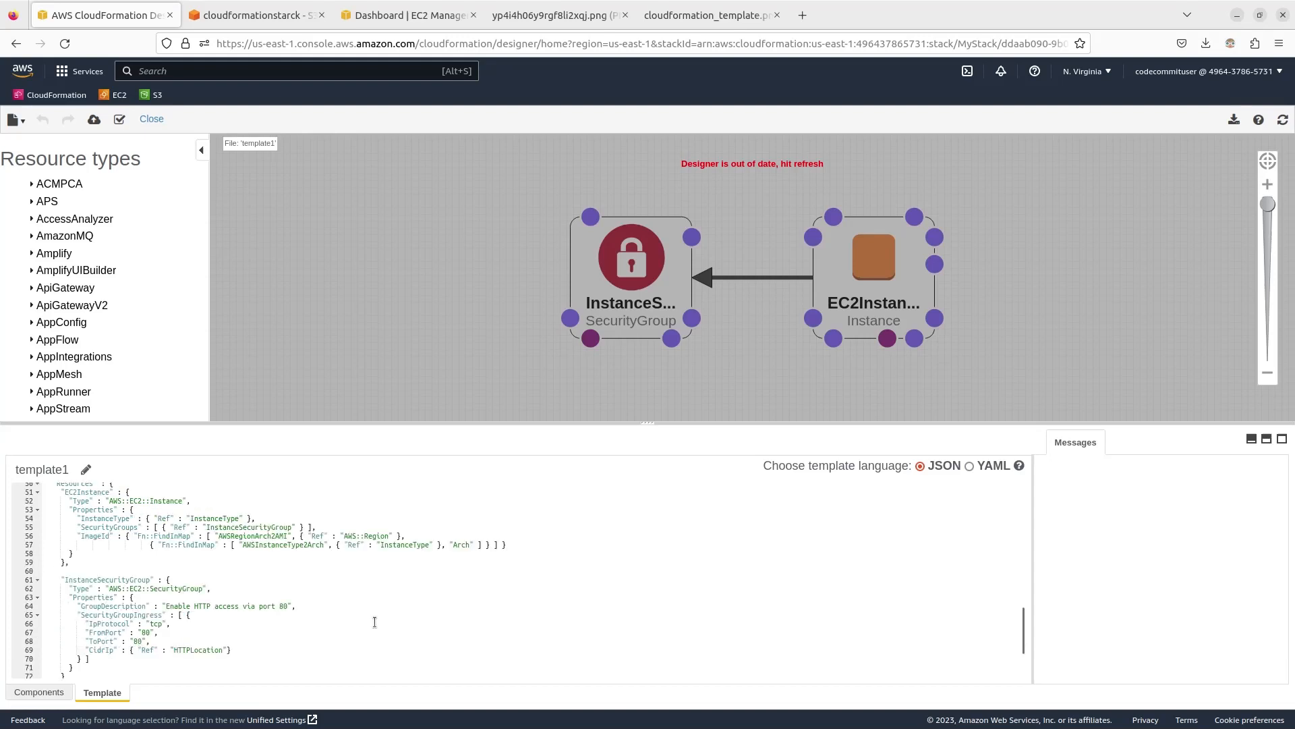
pyautogui.scroll(3, 375, 622)
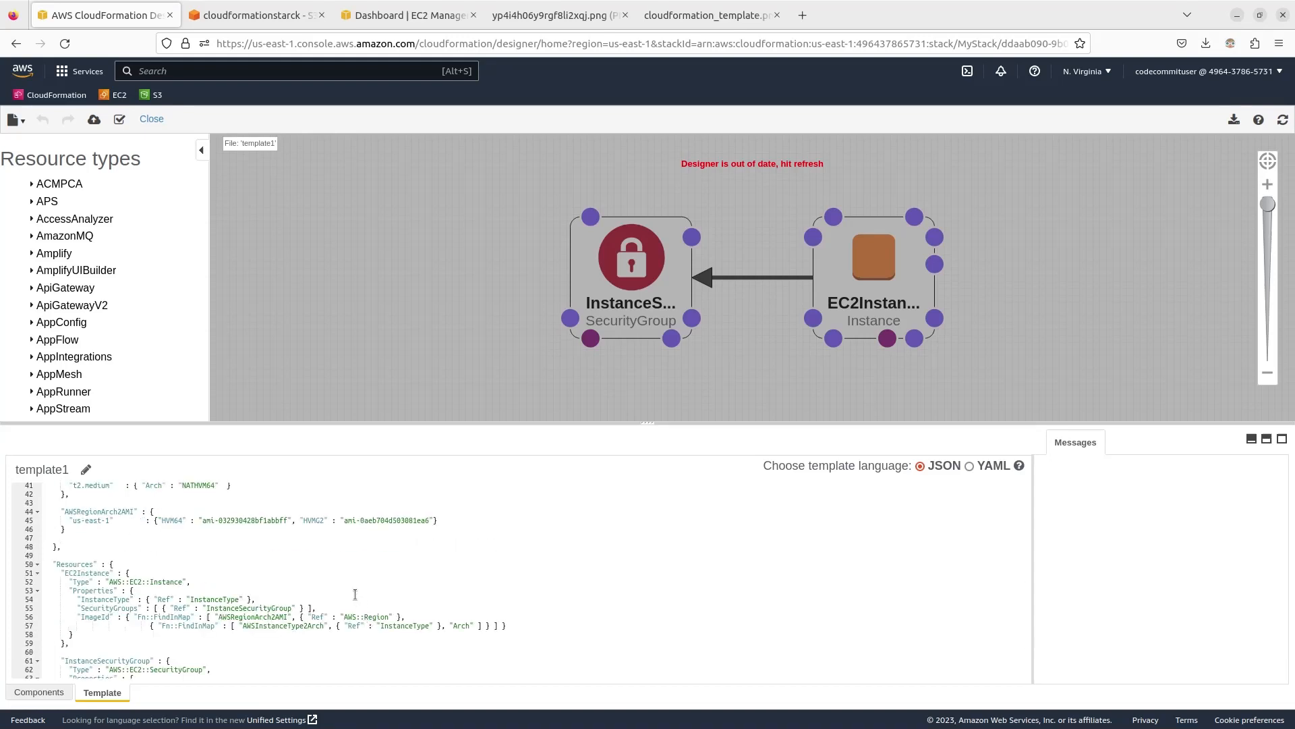
# Review the edited template from its metadata and parameters through the mappings and resources to the outputs
pyautogui.scroll(6, 353, 590)
pyautogui.scroll(3, 353, 590)
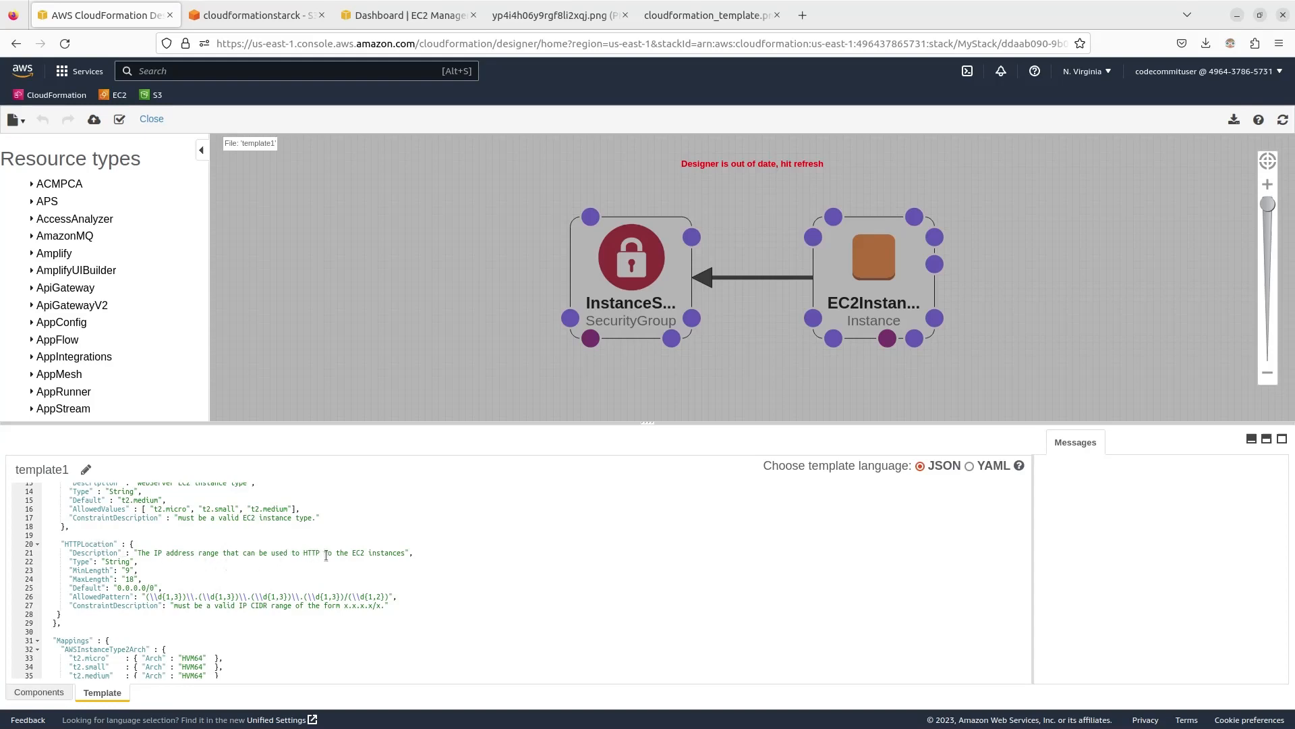
pyautogui.scroll(3, 221, 563)
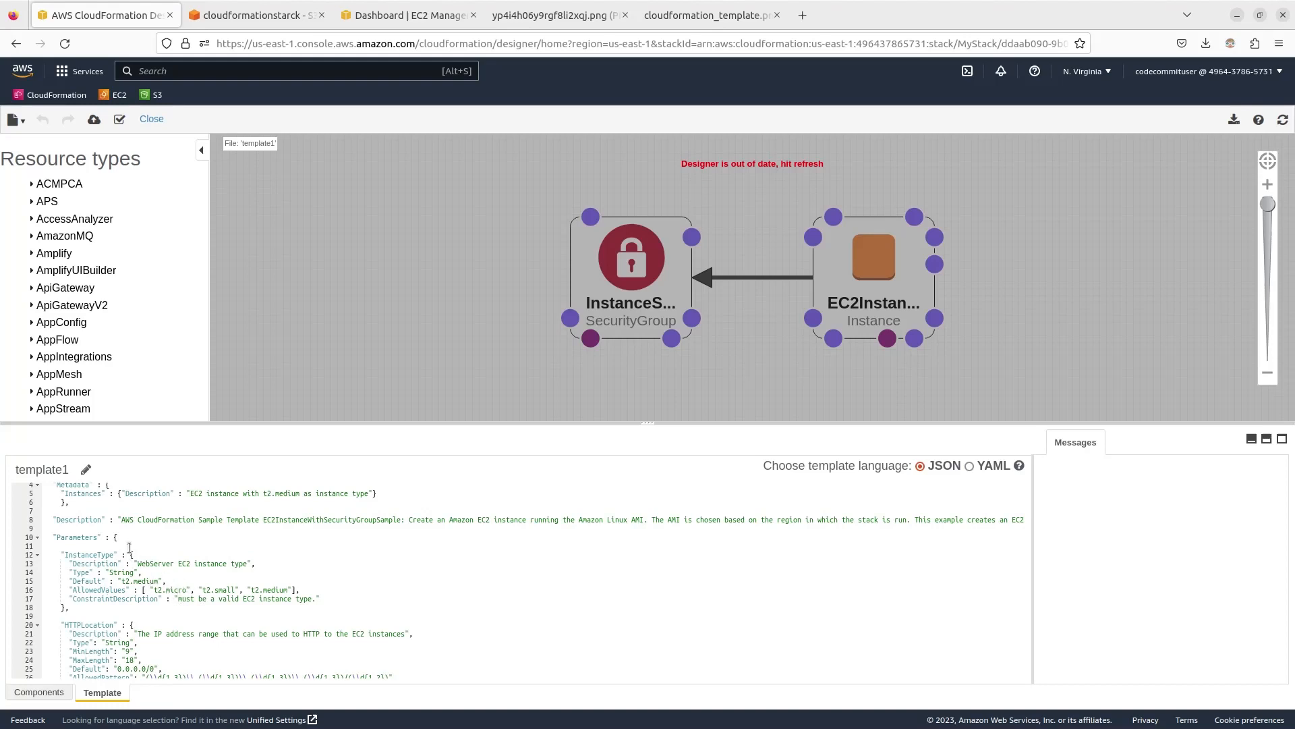
pyautogui.scroll(1, 112, 524)
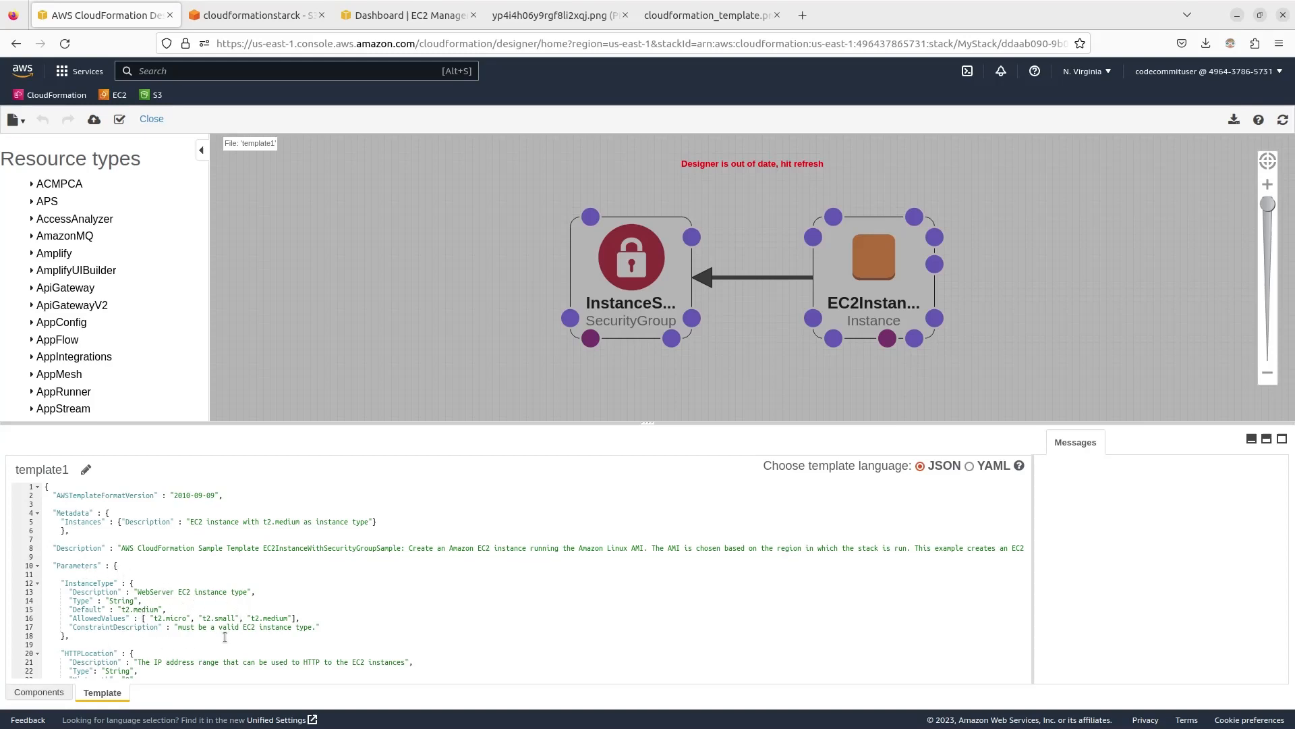
pyautogui.scroll(-3, 214, 654)
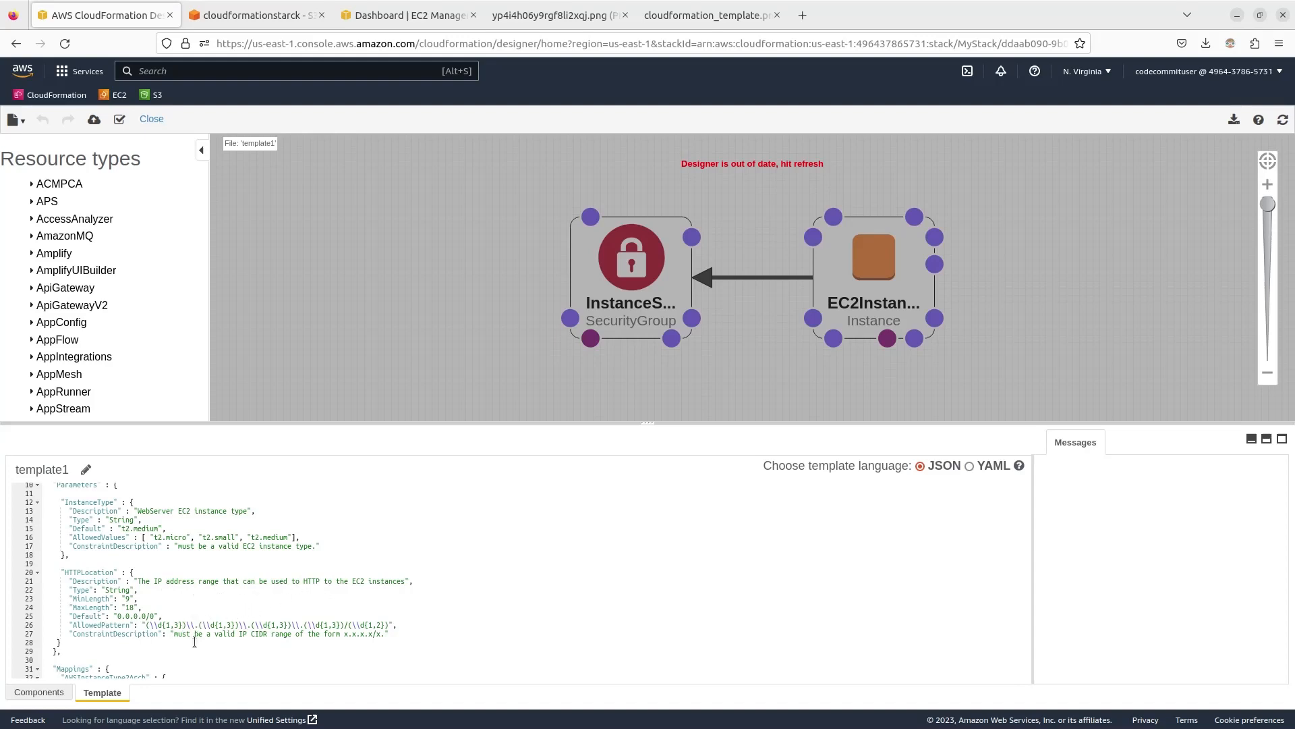
pyautogui.scroll(-3, 194, 641)
pyautogui.scroll(-3, 194, 641)
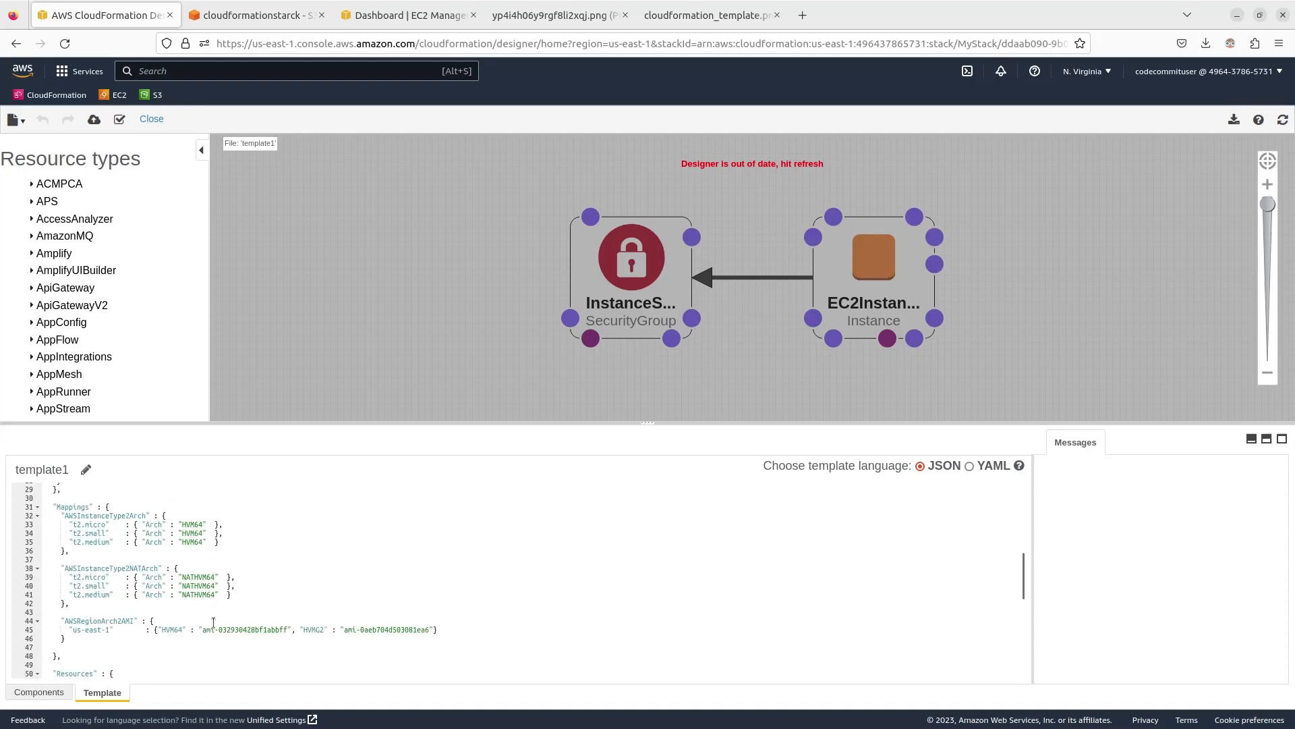
pyautogui.scroll(-3, 224, 624)
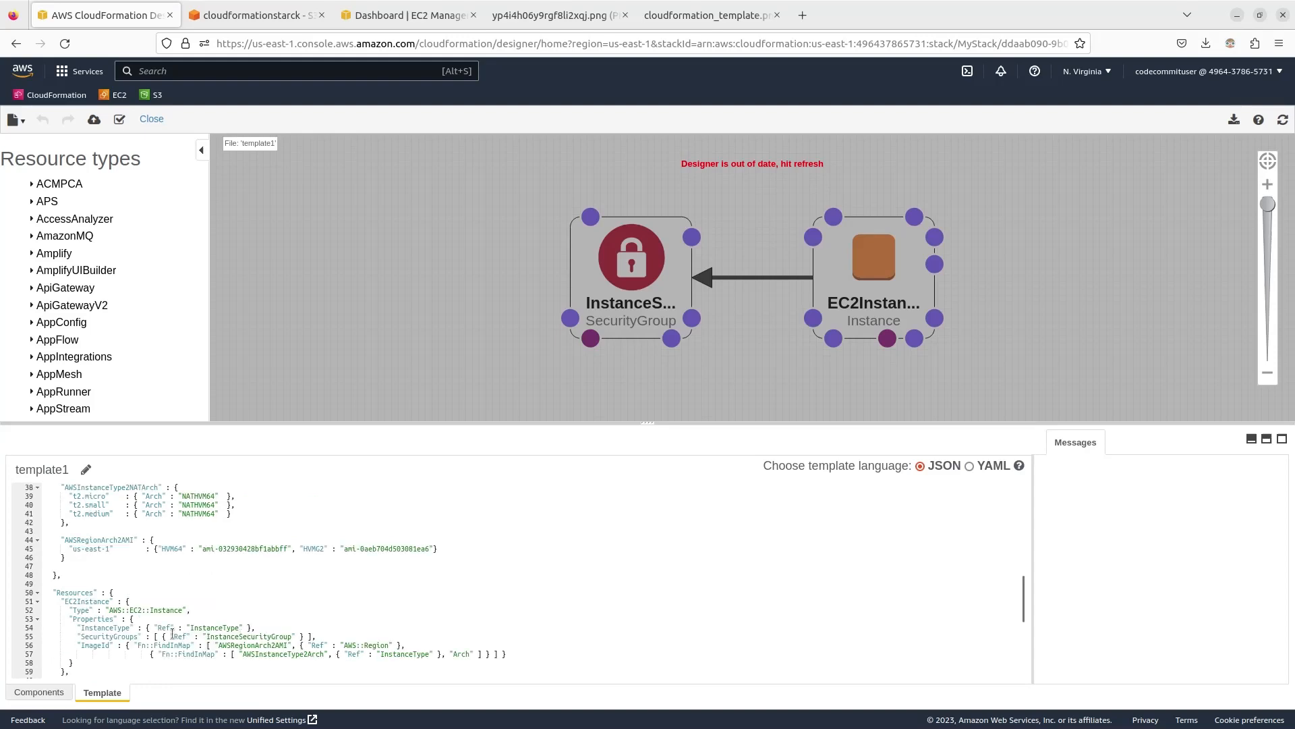
pyautogui.scroll(-6, 253, 638)
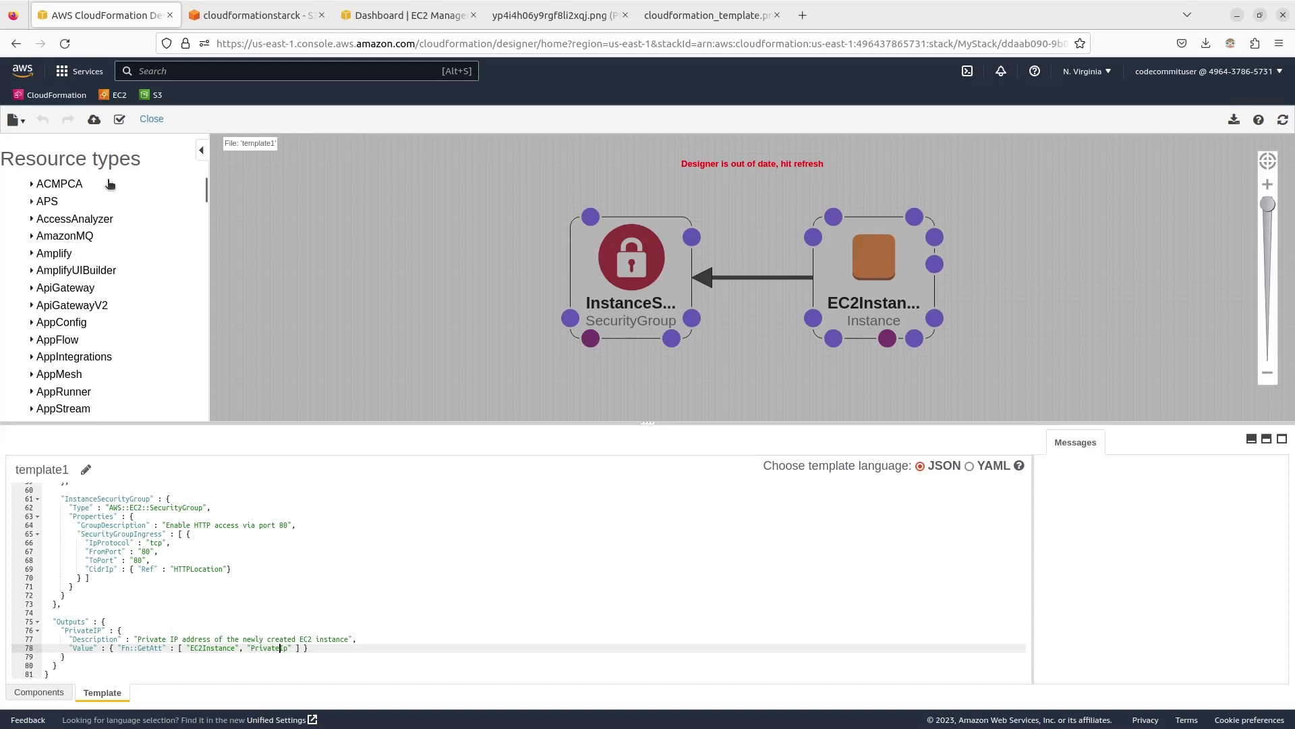
# Validate the edited template and save it to an Amazon S3 bucket under the file name template1
pyautogui.click(118, 119)
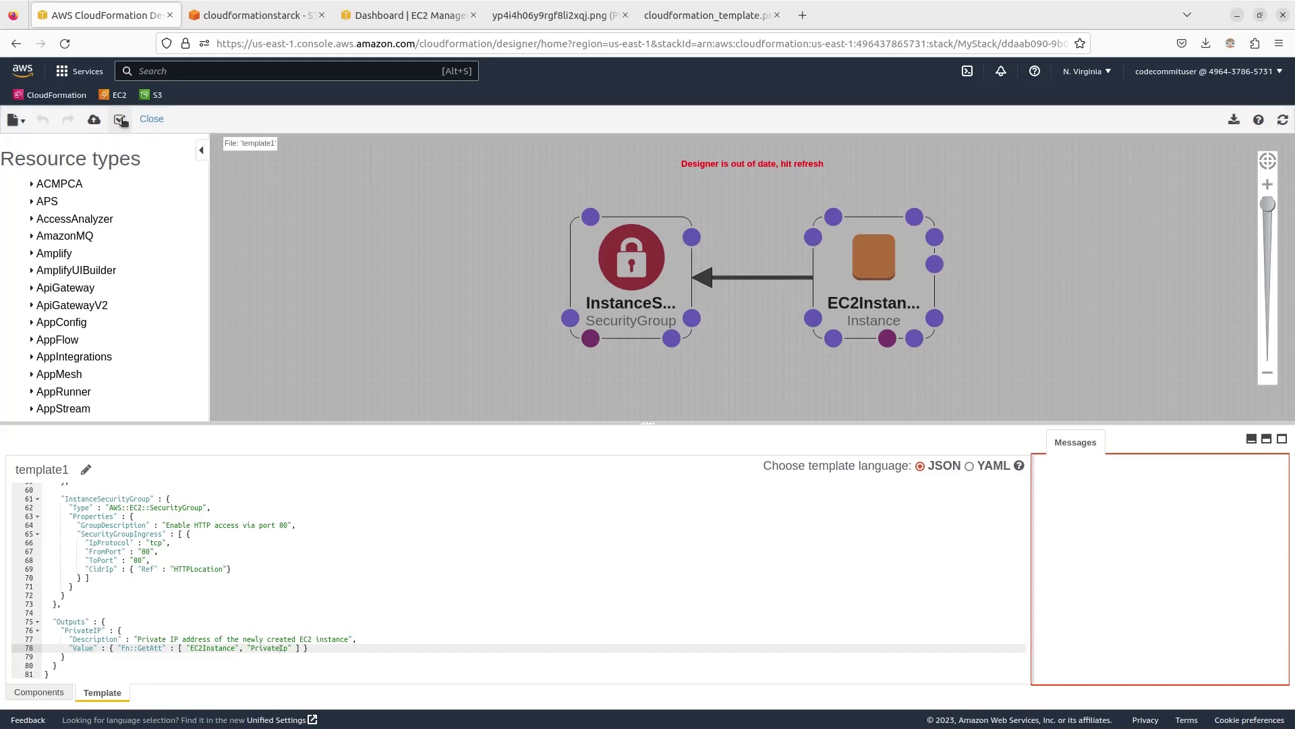
pyautogui.click(120, 120)
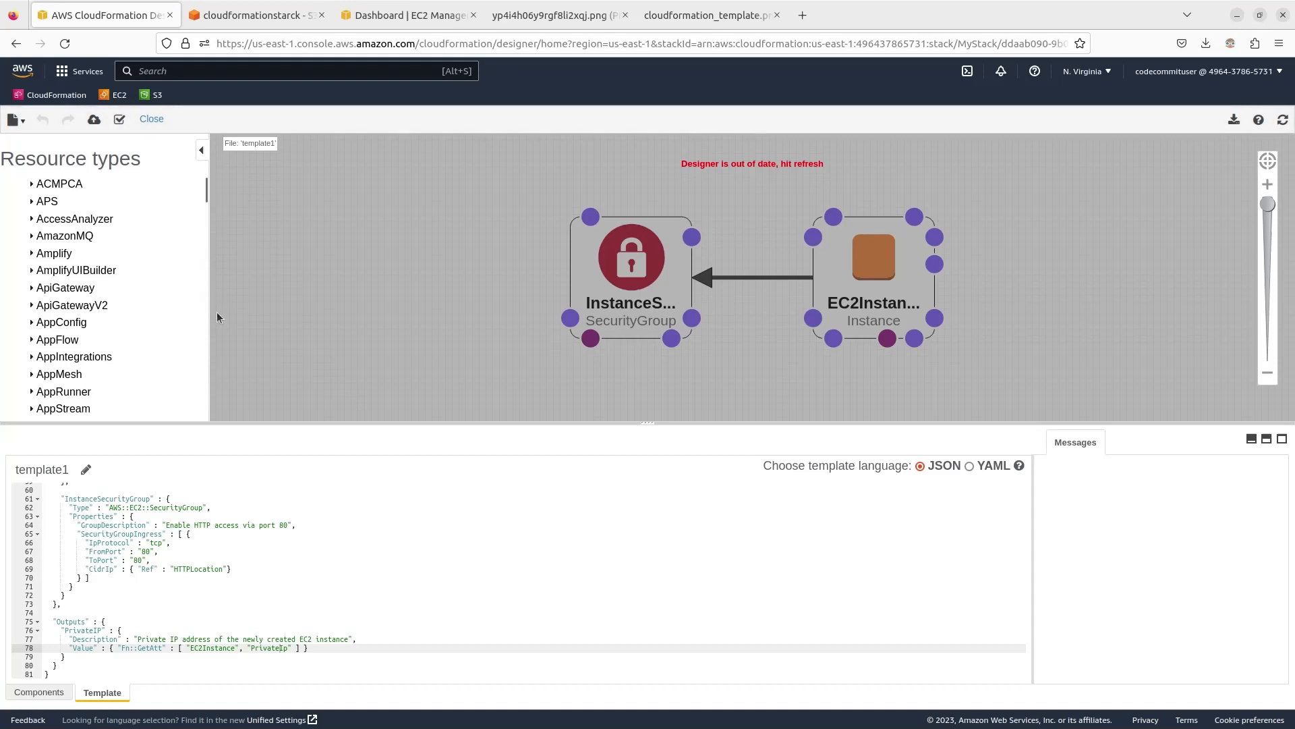
pyautogui.click(16, 120)
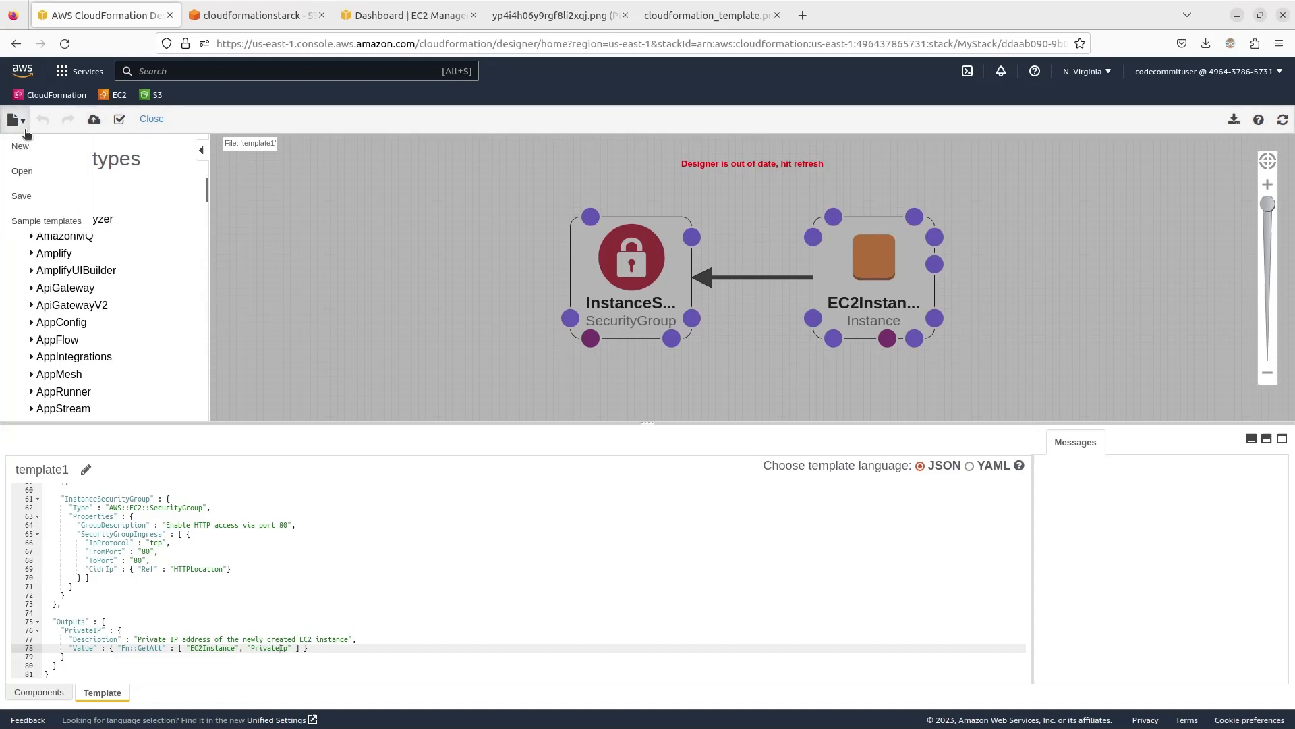
pyautogui.click(21, 197)
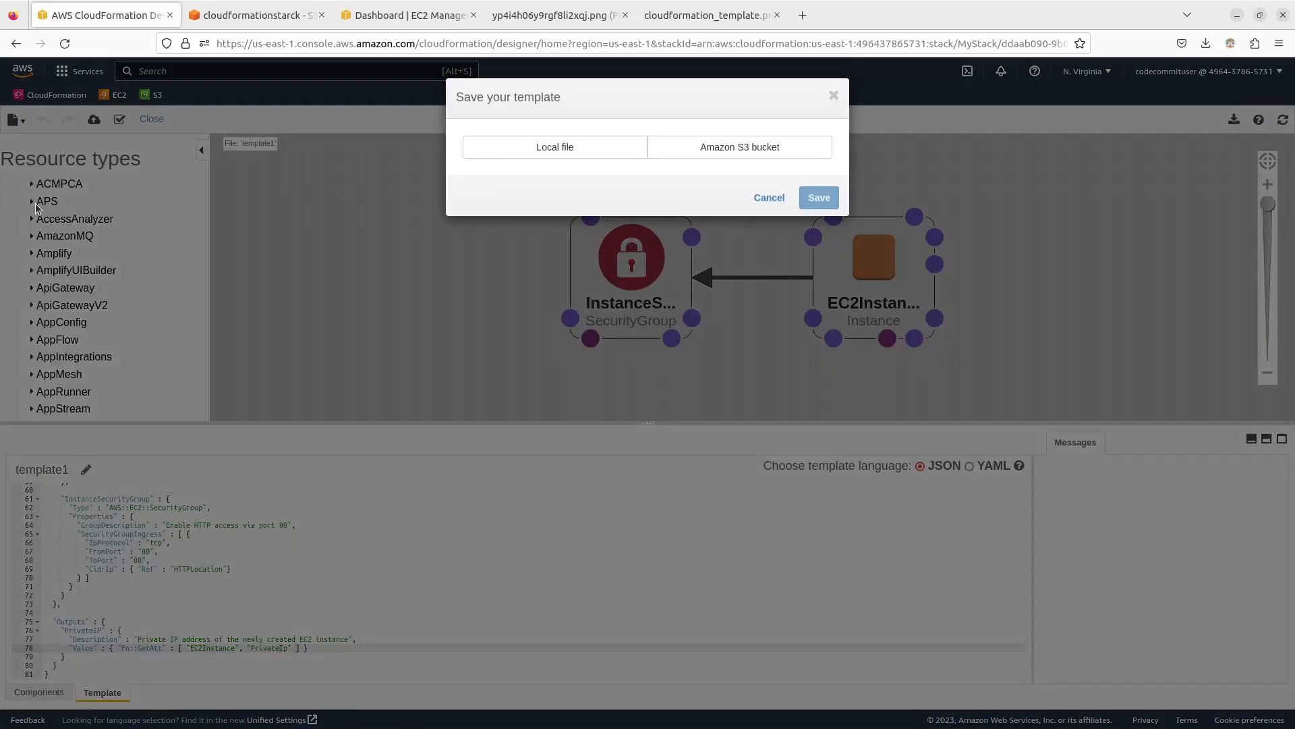
pyautogui.click(747, 151)
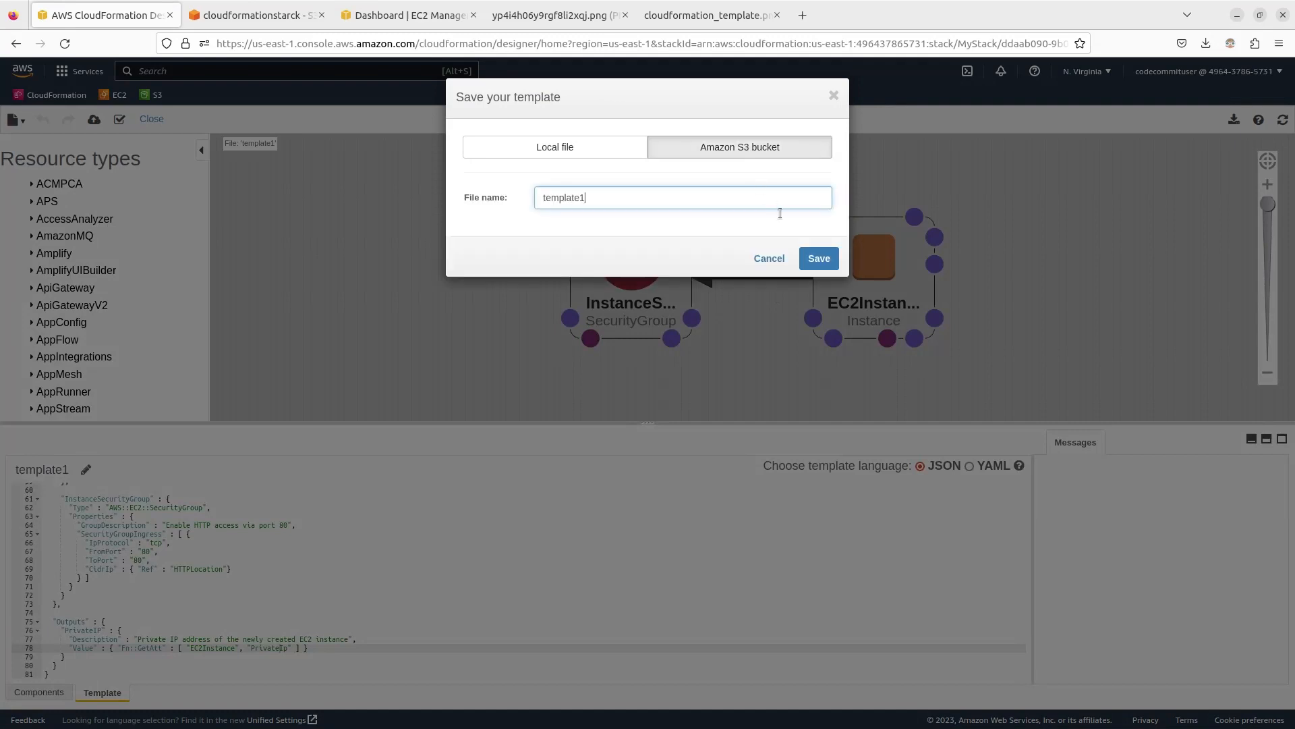
pyautogui.click(820, 260)
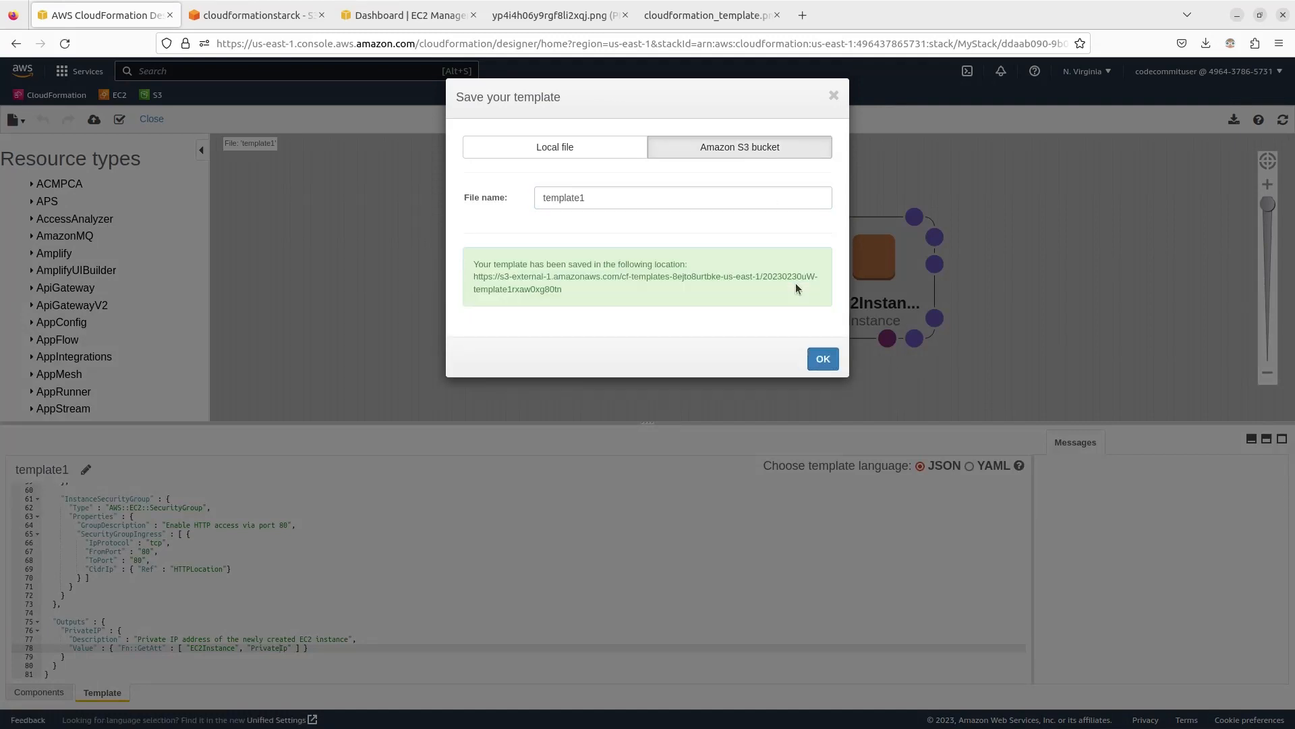
pyautogui.click(827, 363)
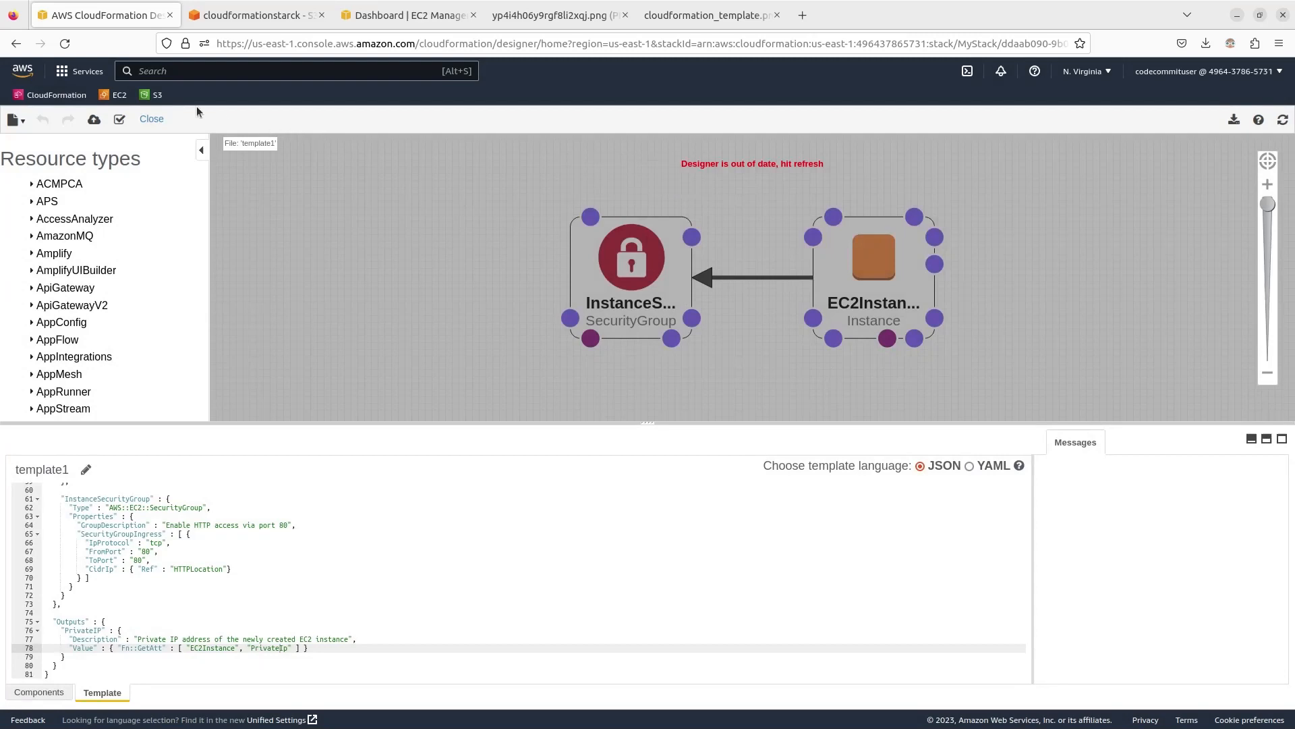
# Submit the designer template to MyStack's change set, replacing the current template through its Amazon S3 URL, and proceed to the stack details
pyautogui.click(91, 122)
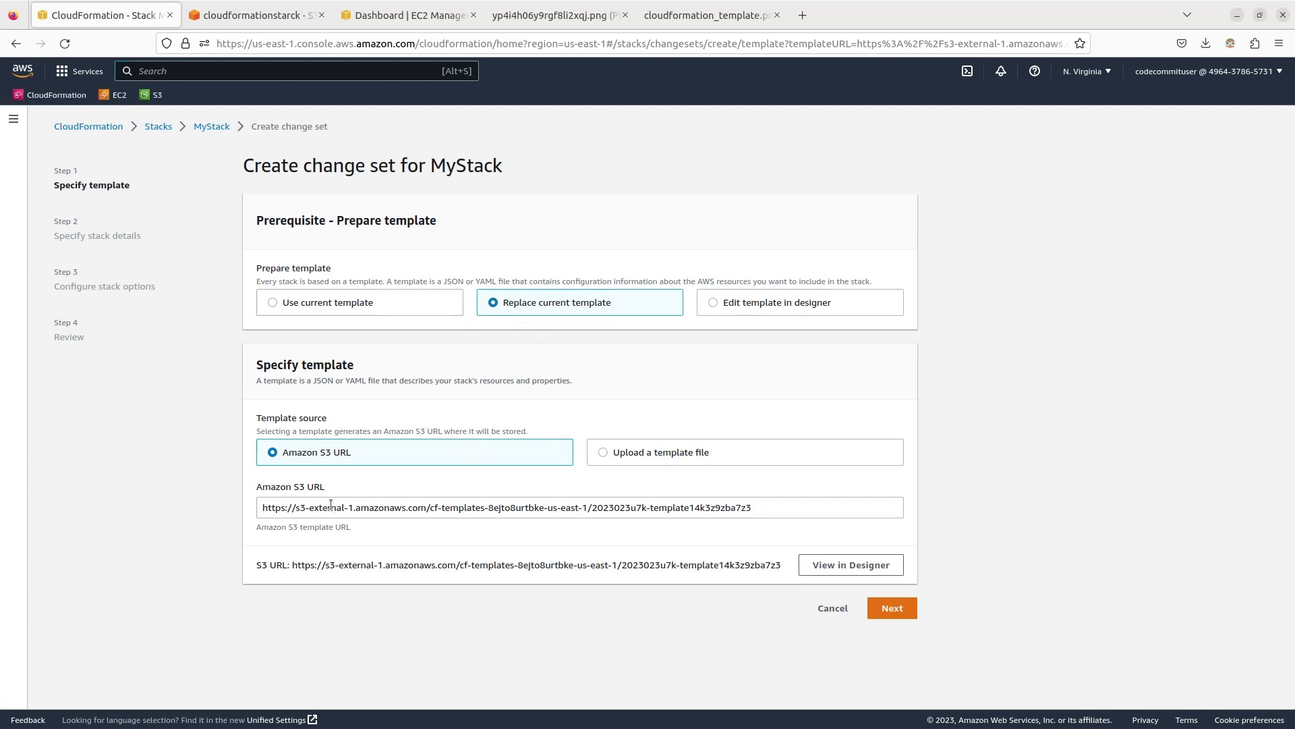
pyautogui.click(352, 508)
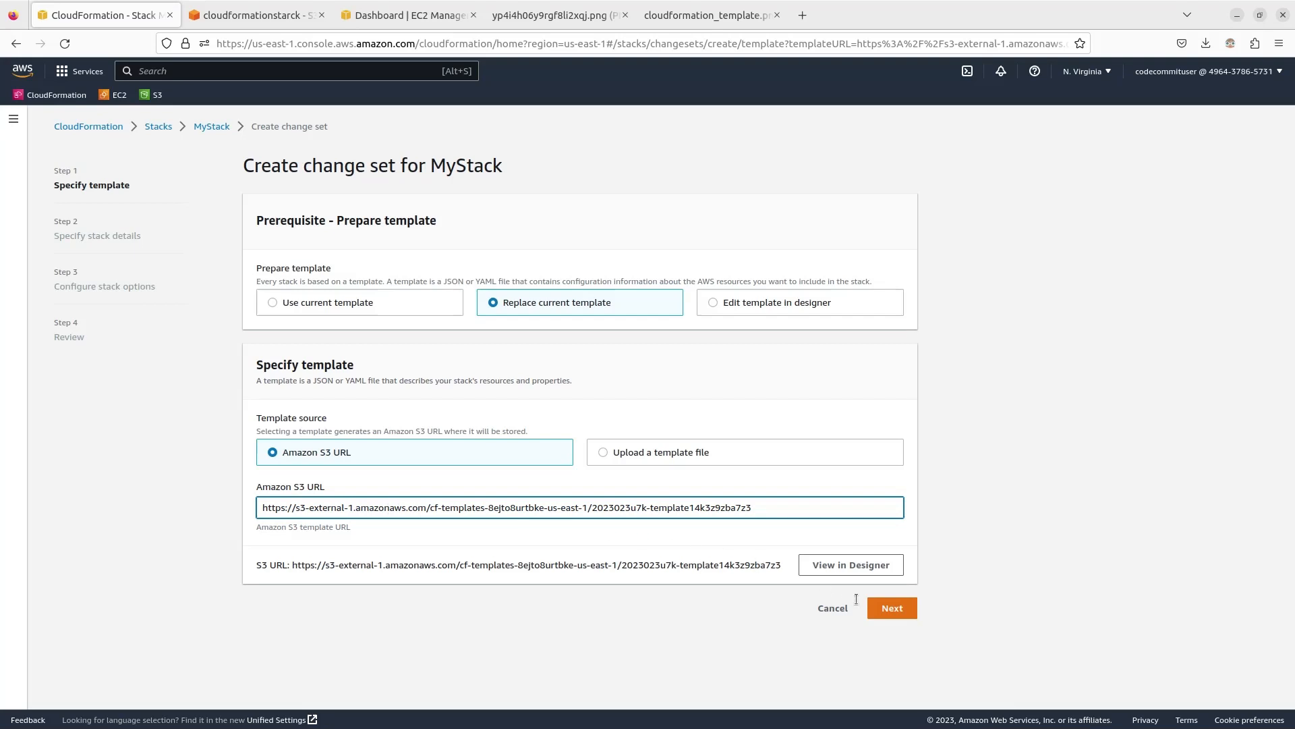
pyautogui.click(891, 611)
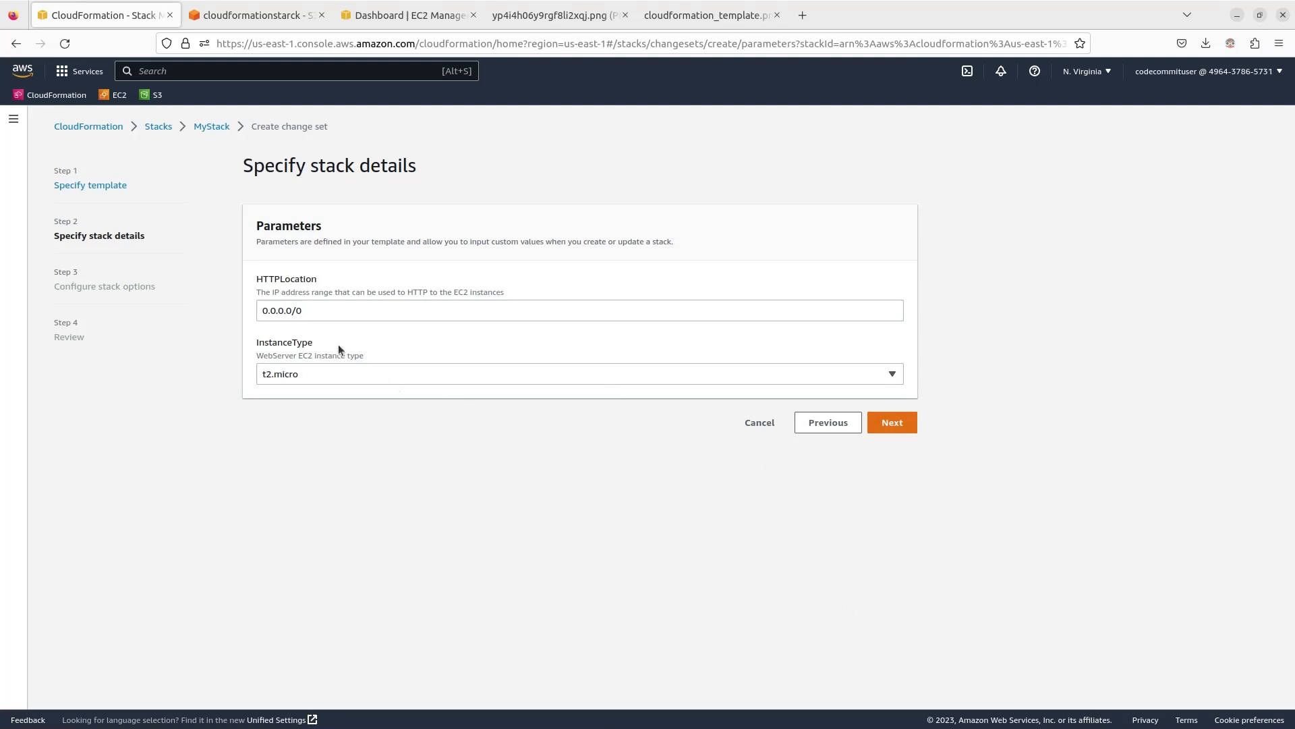
# Set the InstanceType parameter to t2.medium and accept the default stack options to reach the review
pyautogui.click(306, 374)
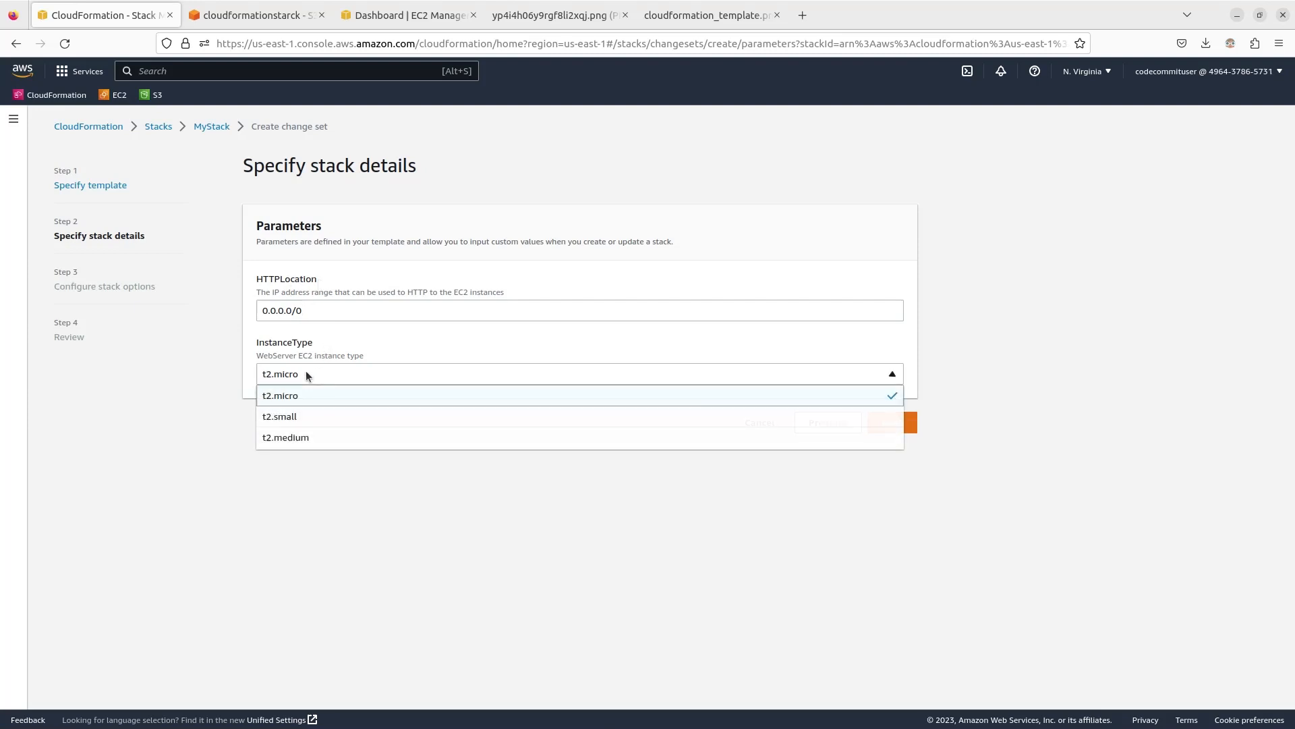
pyautogui.click(306, 438)
pyautogui.click(892, 423)
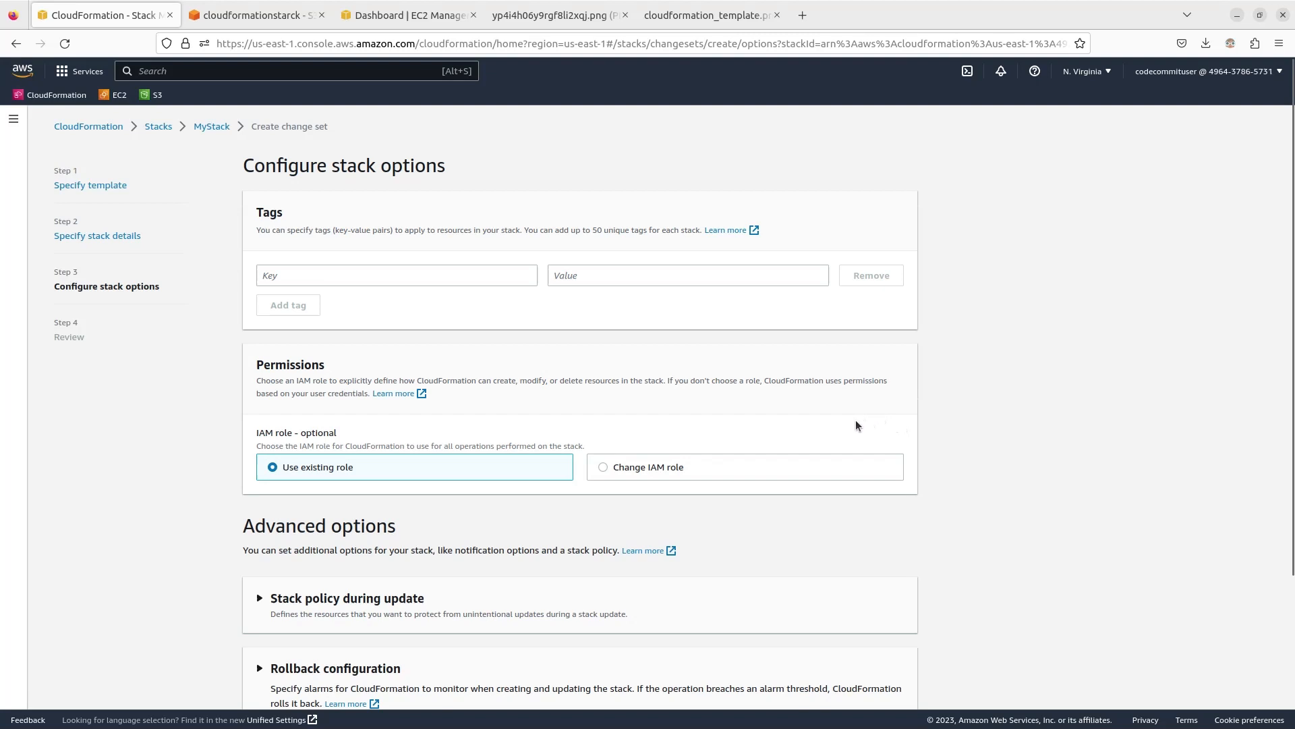
pyautogui.scroll(-2, 827, 468)
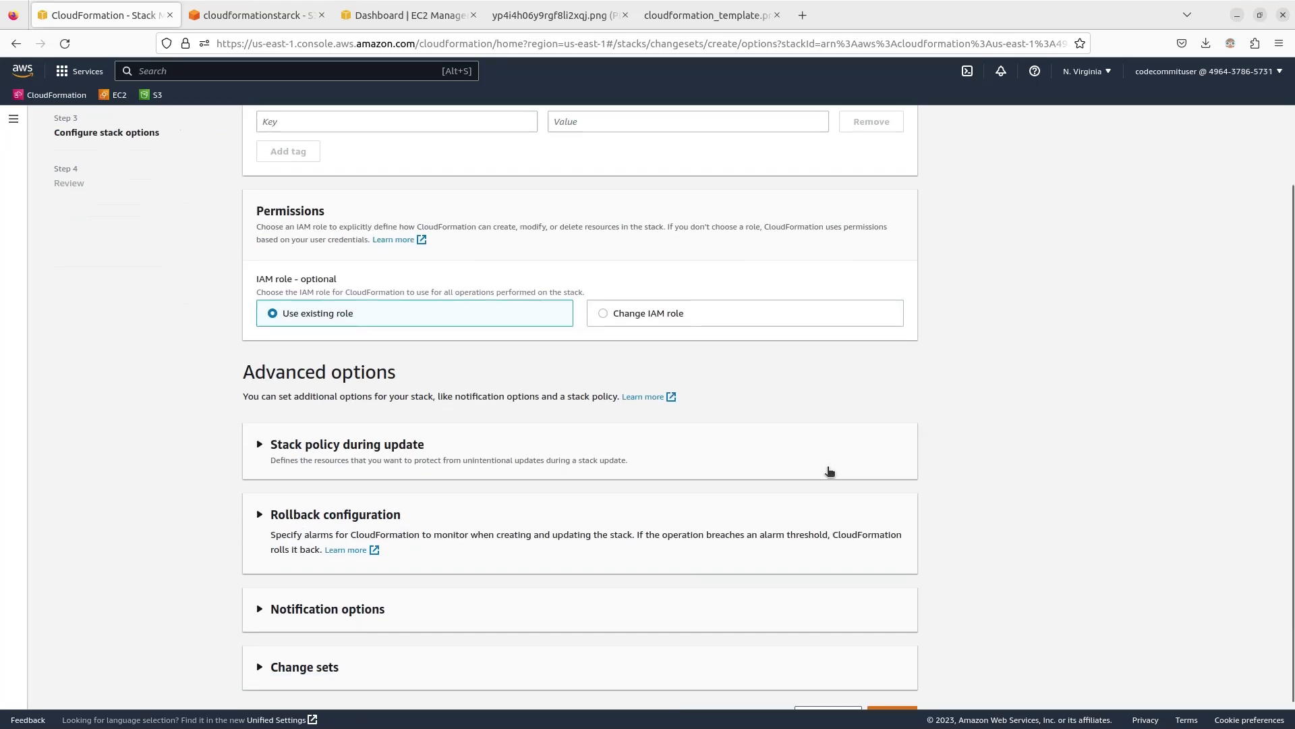
pyautogui.scroll(-1, 826, 487)
pyautogui.click(892, 685)
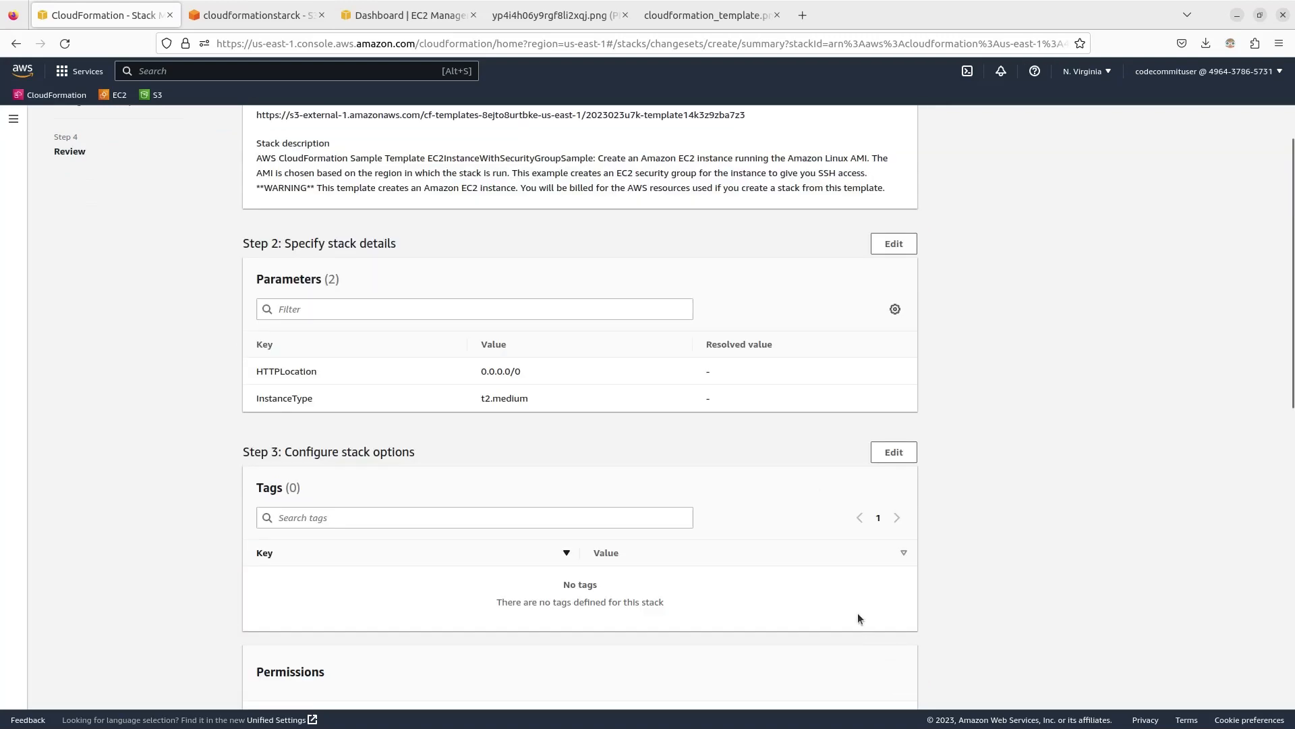
# Review the change set's settings and create the change set for MyStack with the suggested name and no description
pyautogui.scroll(-1, 815, 579)
pyautogui.scroll(4, 824, 573)
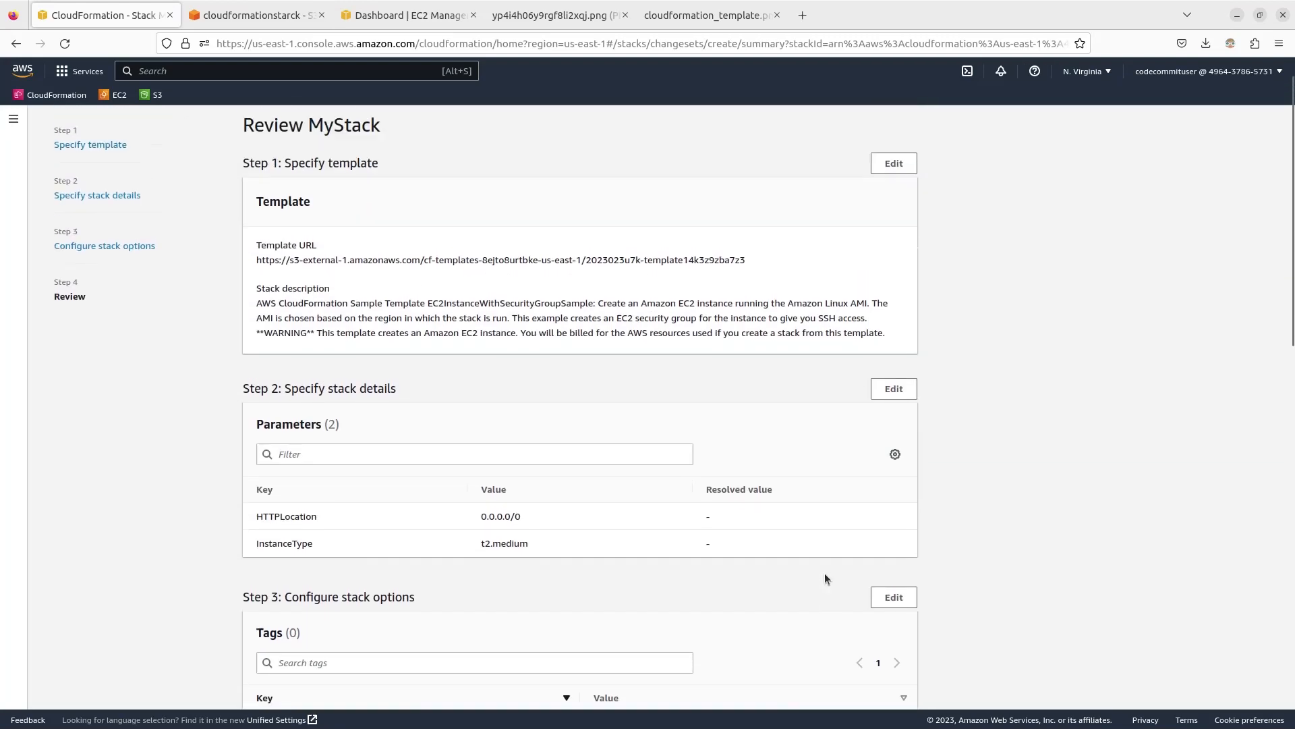
pyautogui.scroll(-8, 823, 577)
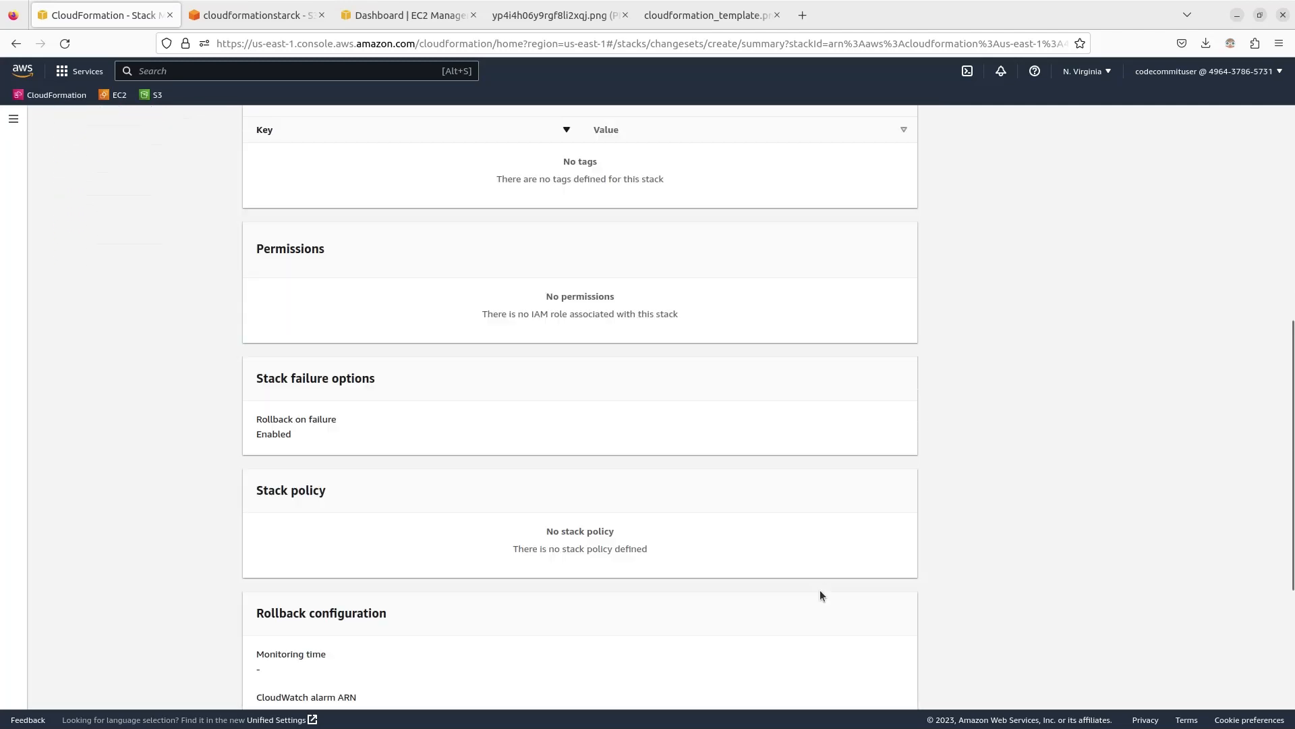
pyautogui.scroll(-5, 820, 591)
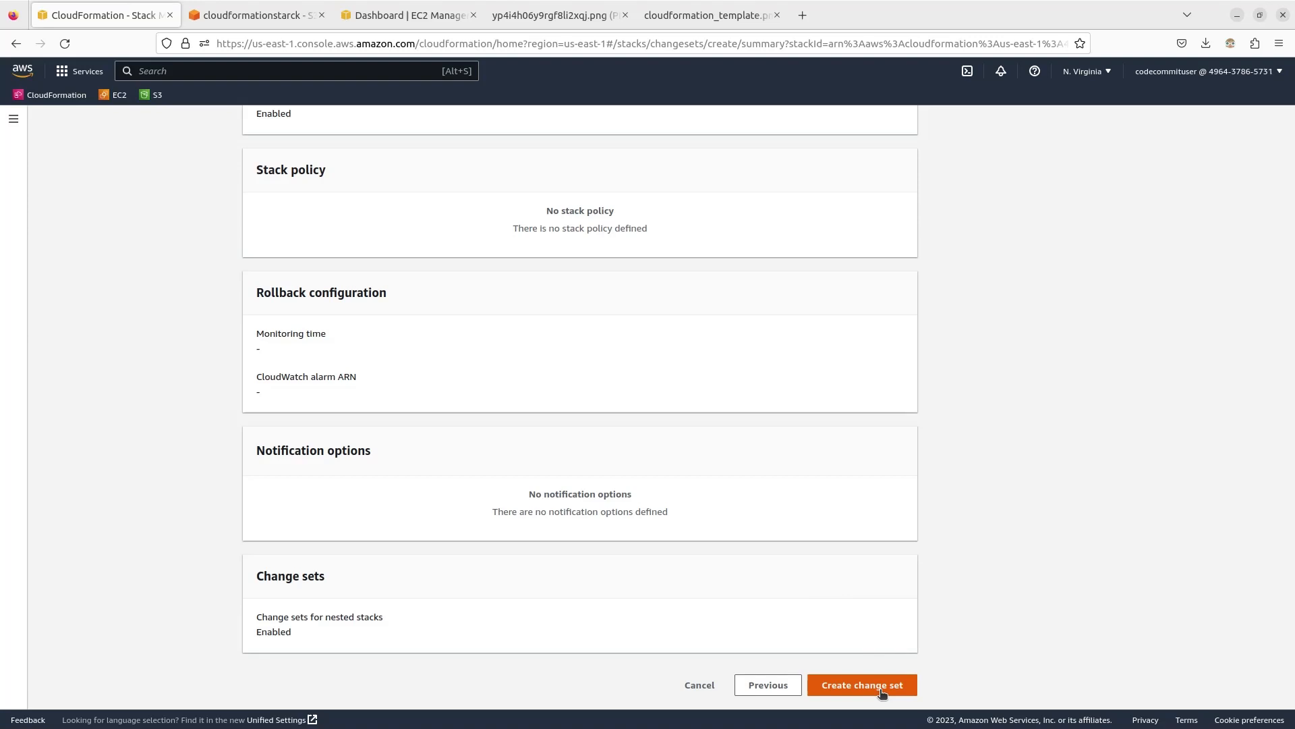
pyautogui.click(881, 692)
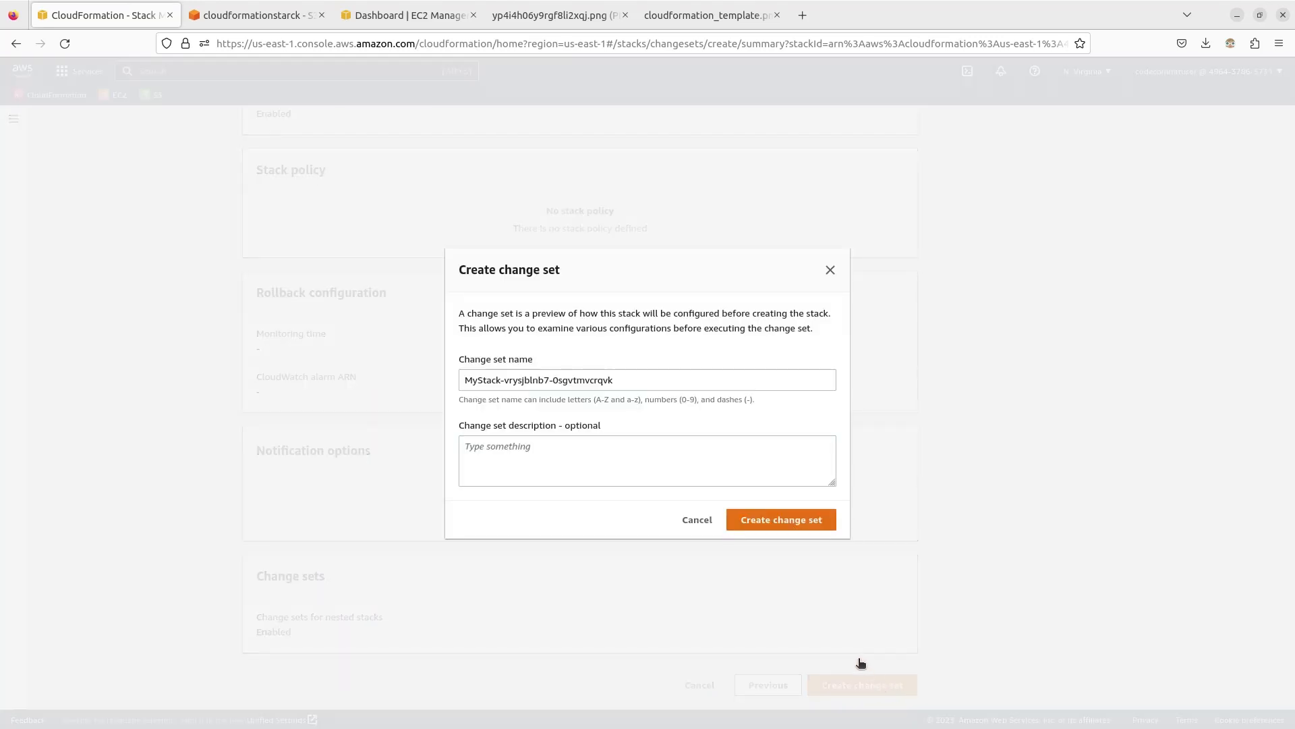
pyautogui.click(800, 527)
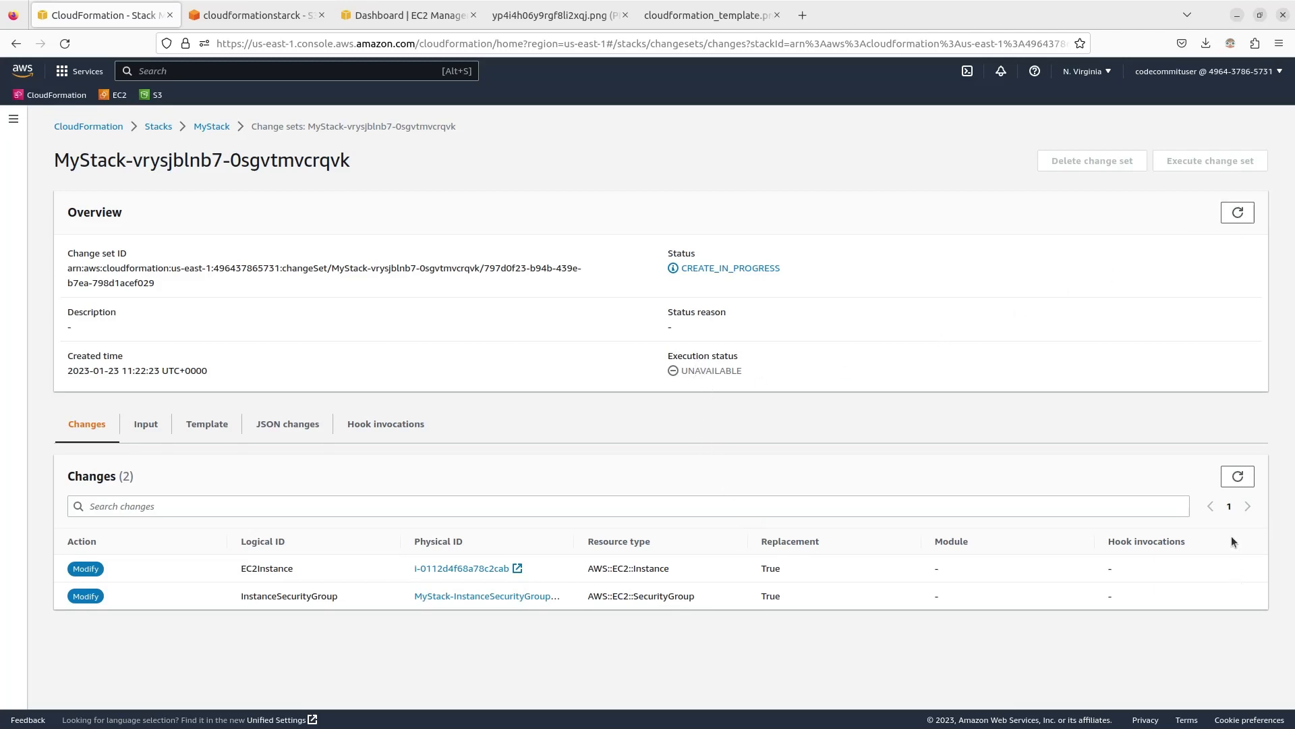
# Refresh the change set's list of changes and check the stack info of MyStack
pyautogui.click(1240, 482)
pyautogui.click(217, 128)
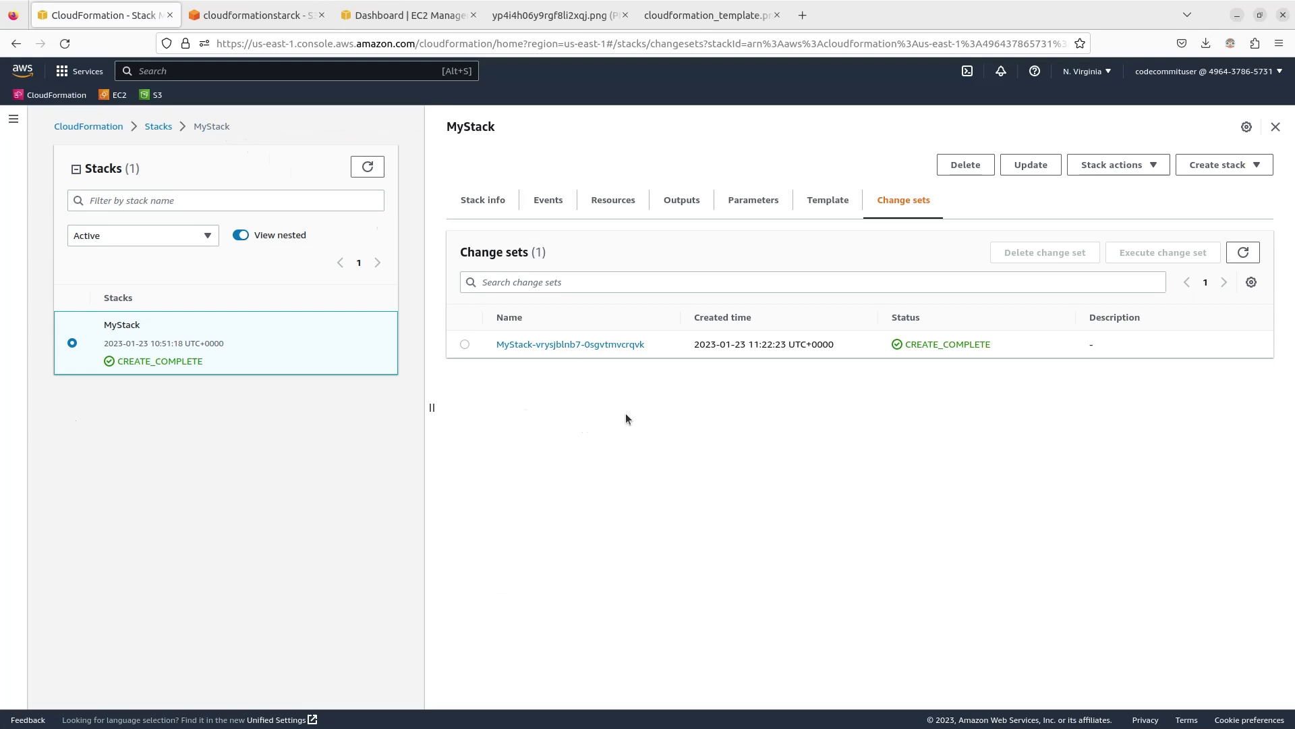
pyautogui.click(472, 202)
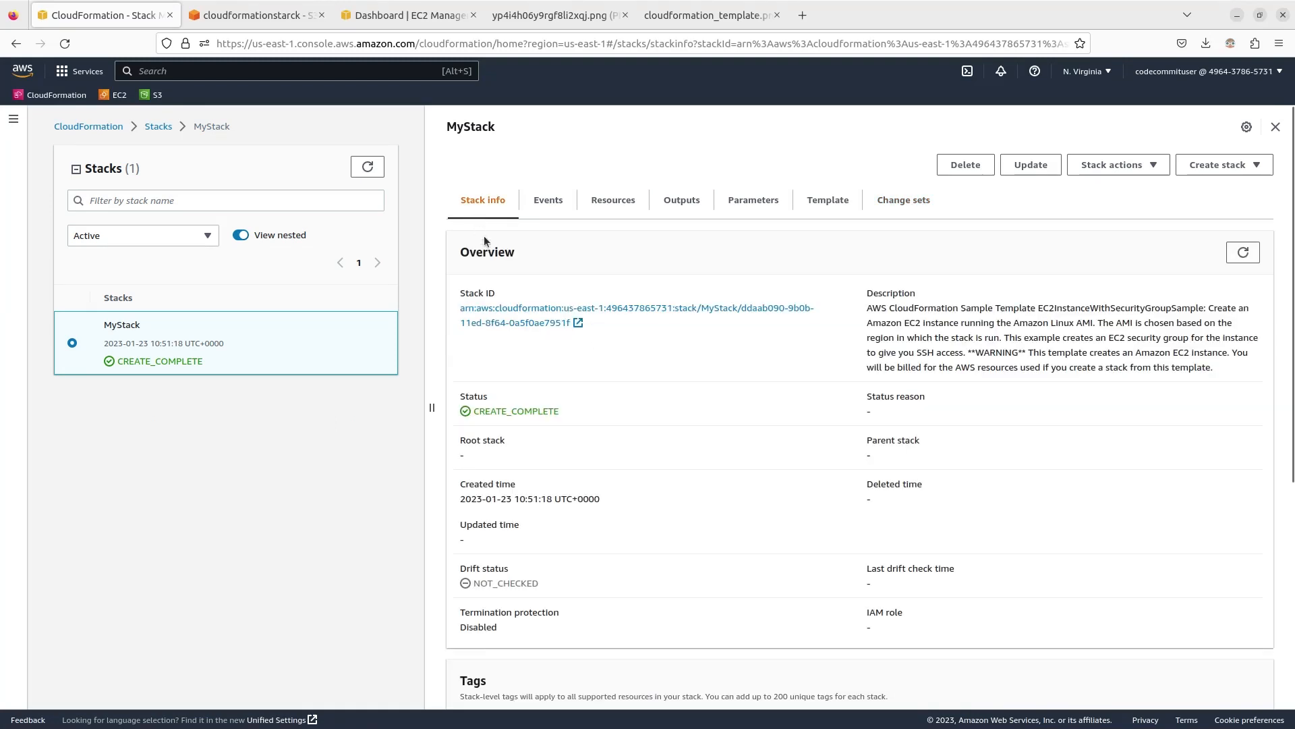
# Execute MyStack's new change set with all stack resources rolled back on provisioning failure
pyautogui.click(902, 203)
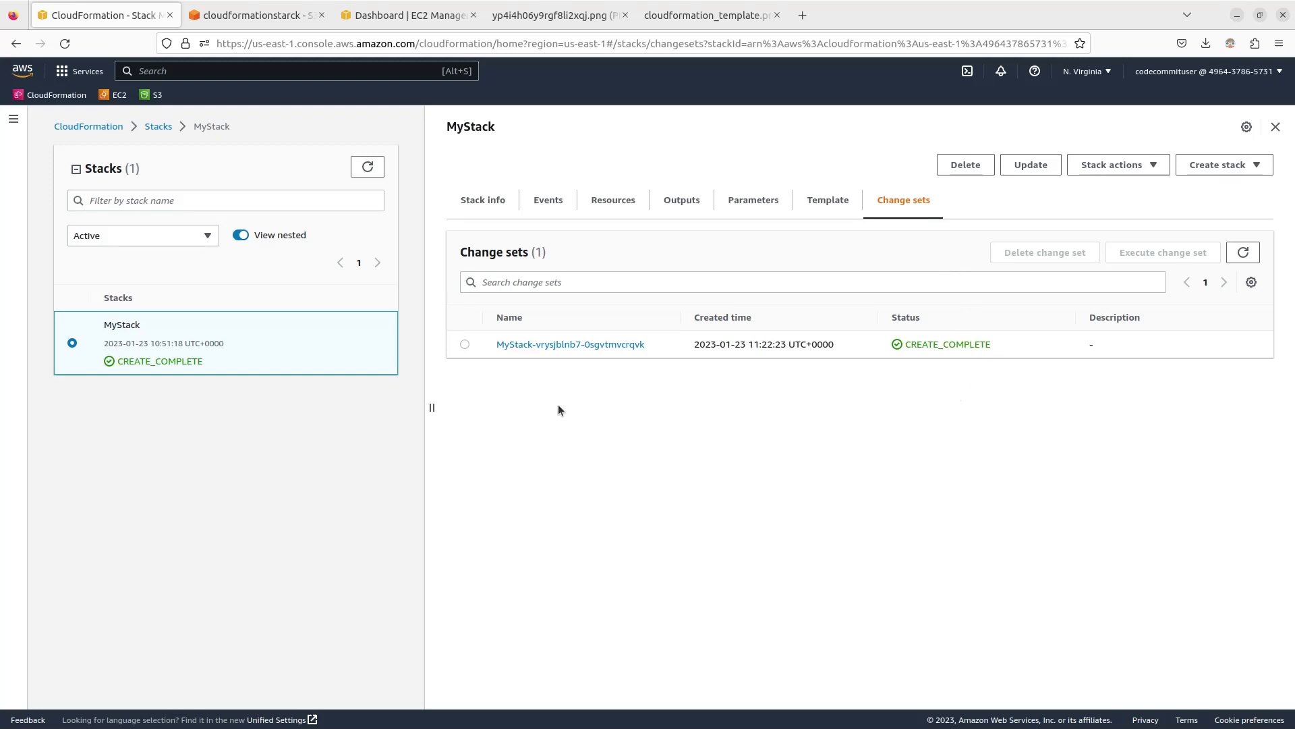
pyautogui.click(465, 344)
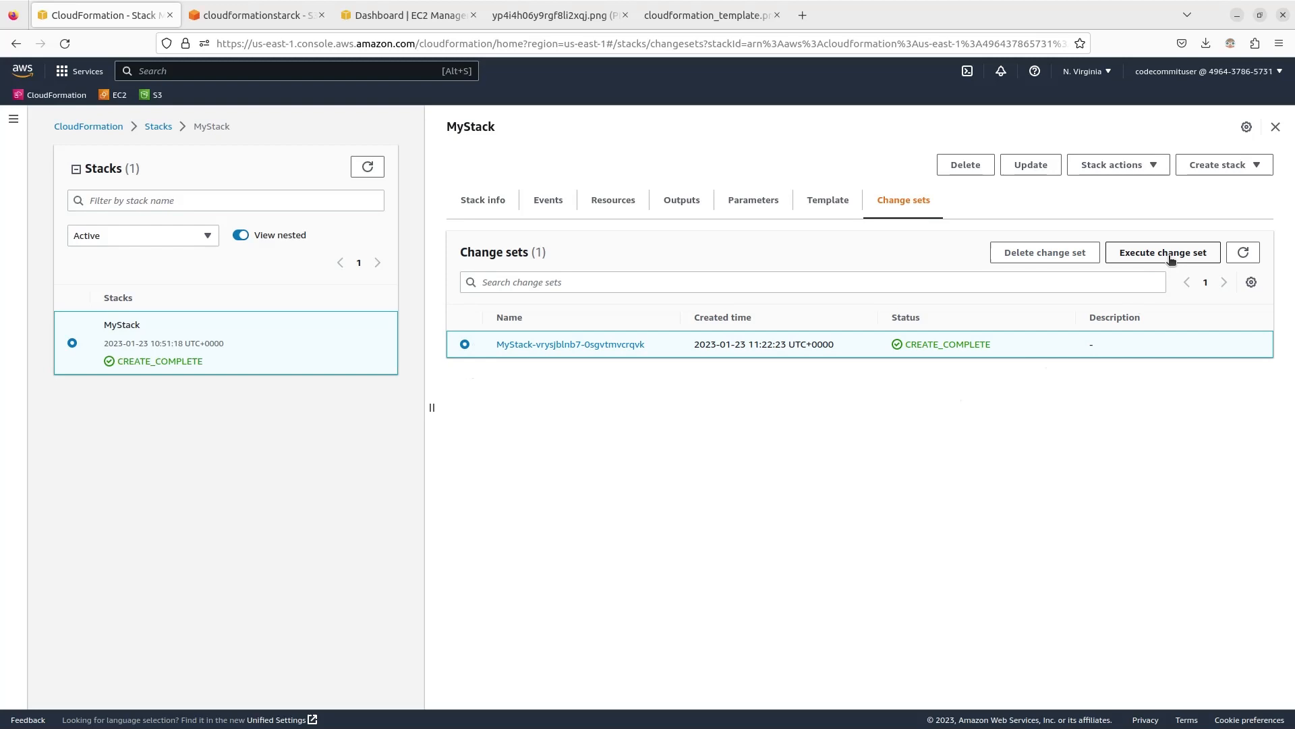
pyautogui.click(1166, 253)
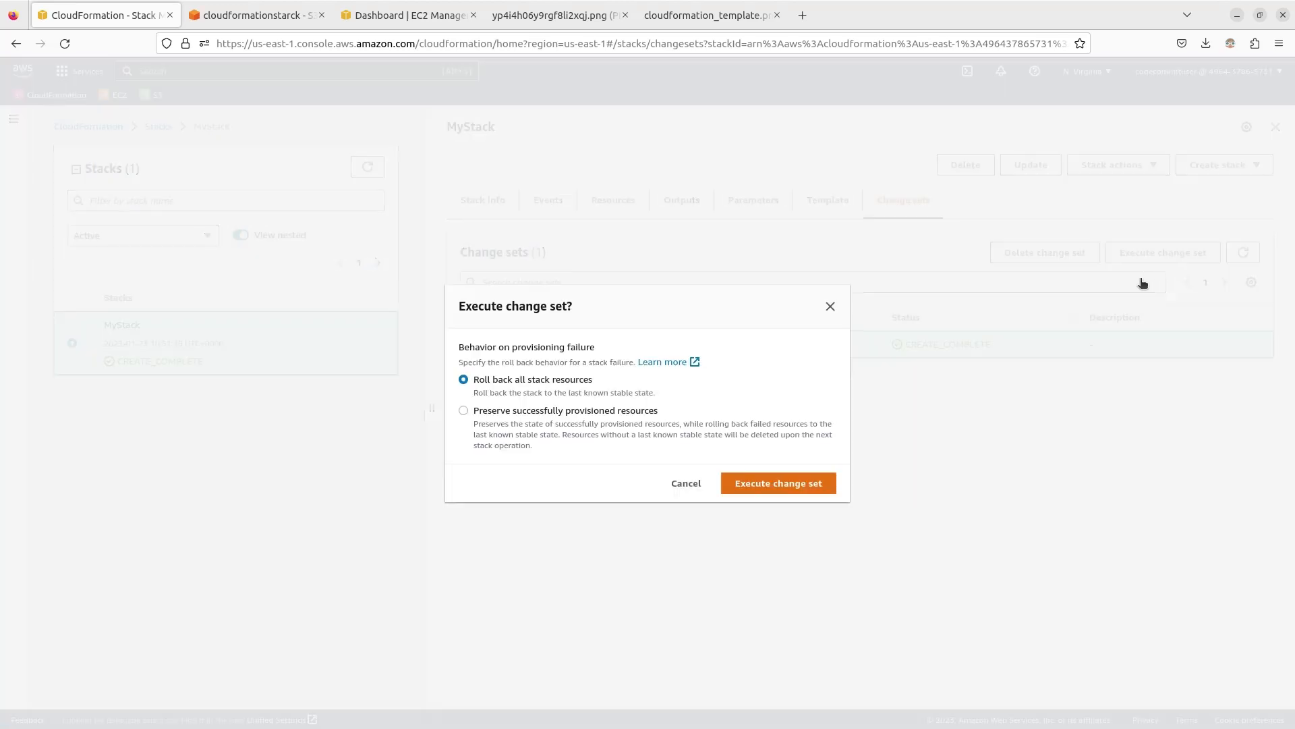
pyautogui.click(792, 487)
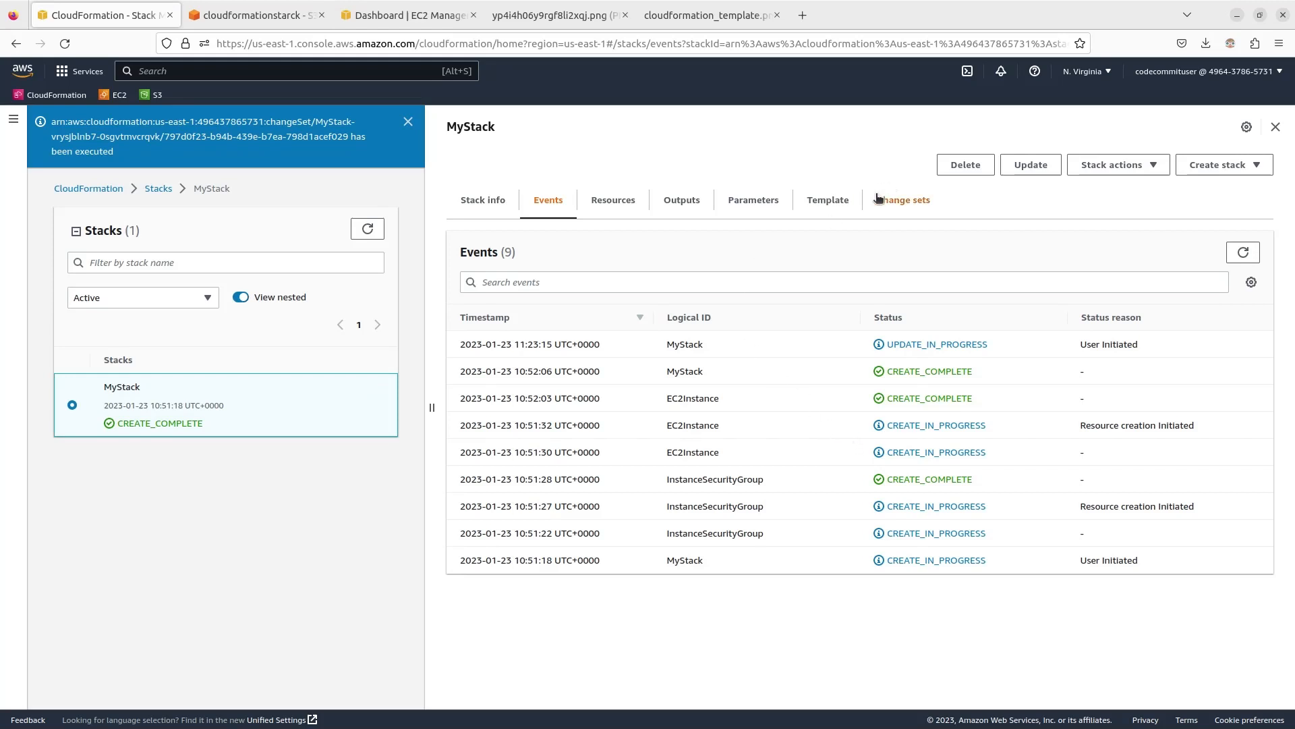
# Check MyStack's change sets and stack info after the execution, and switch to the EC2 dashboard
pyautogui.click(901, 201)
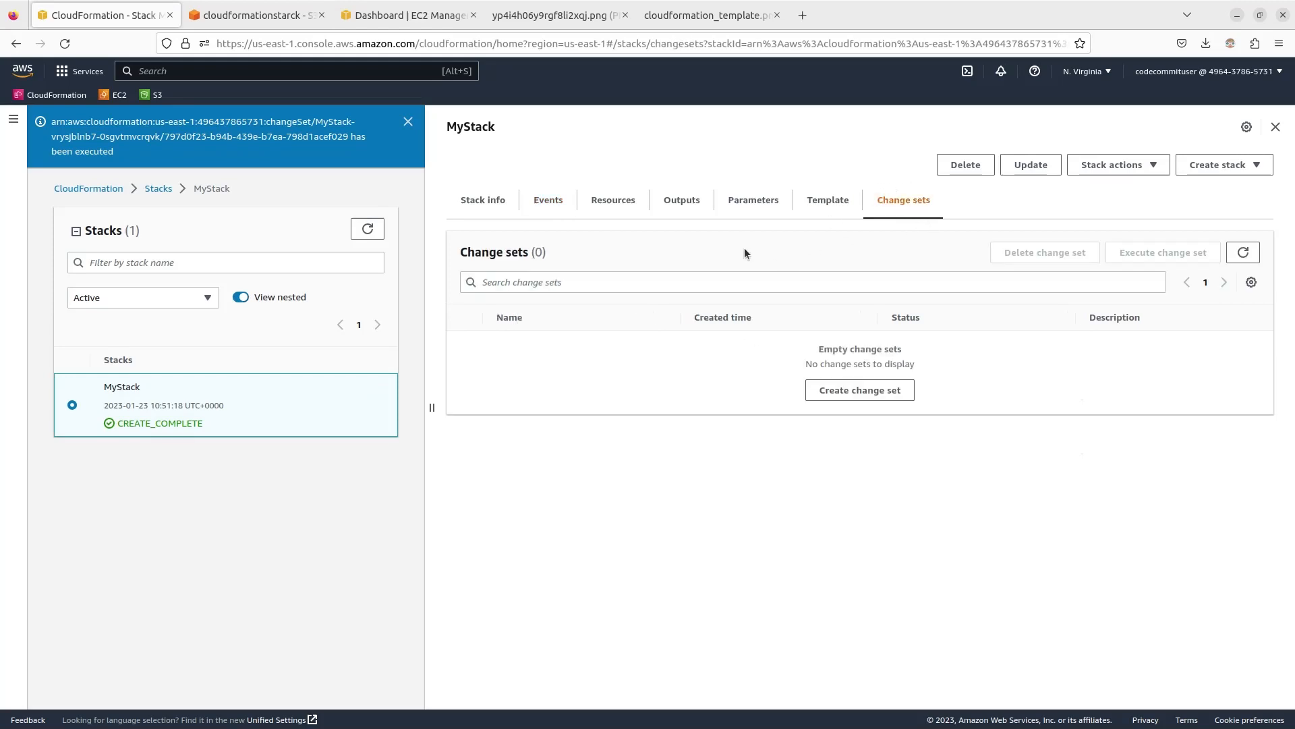
pyautogui.click(481, 203)
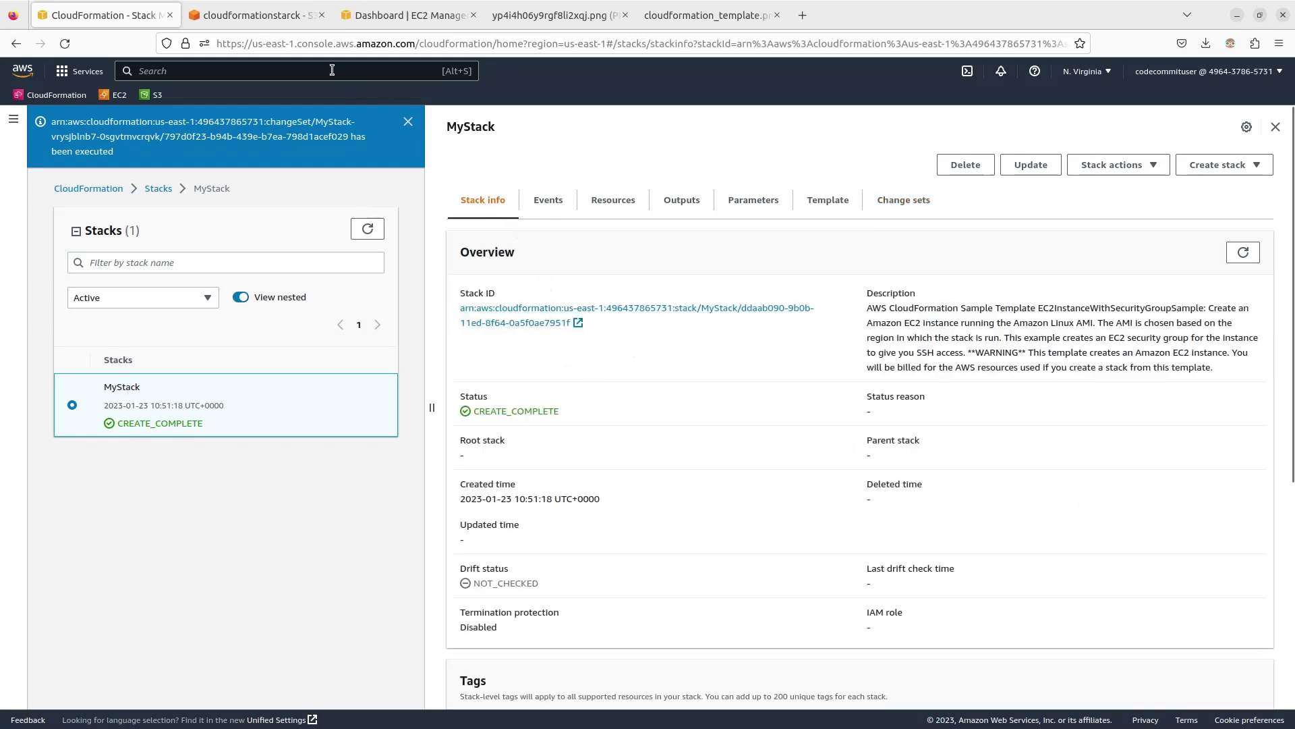
pyautogui.click(393, 15)
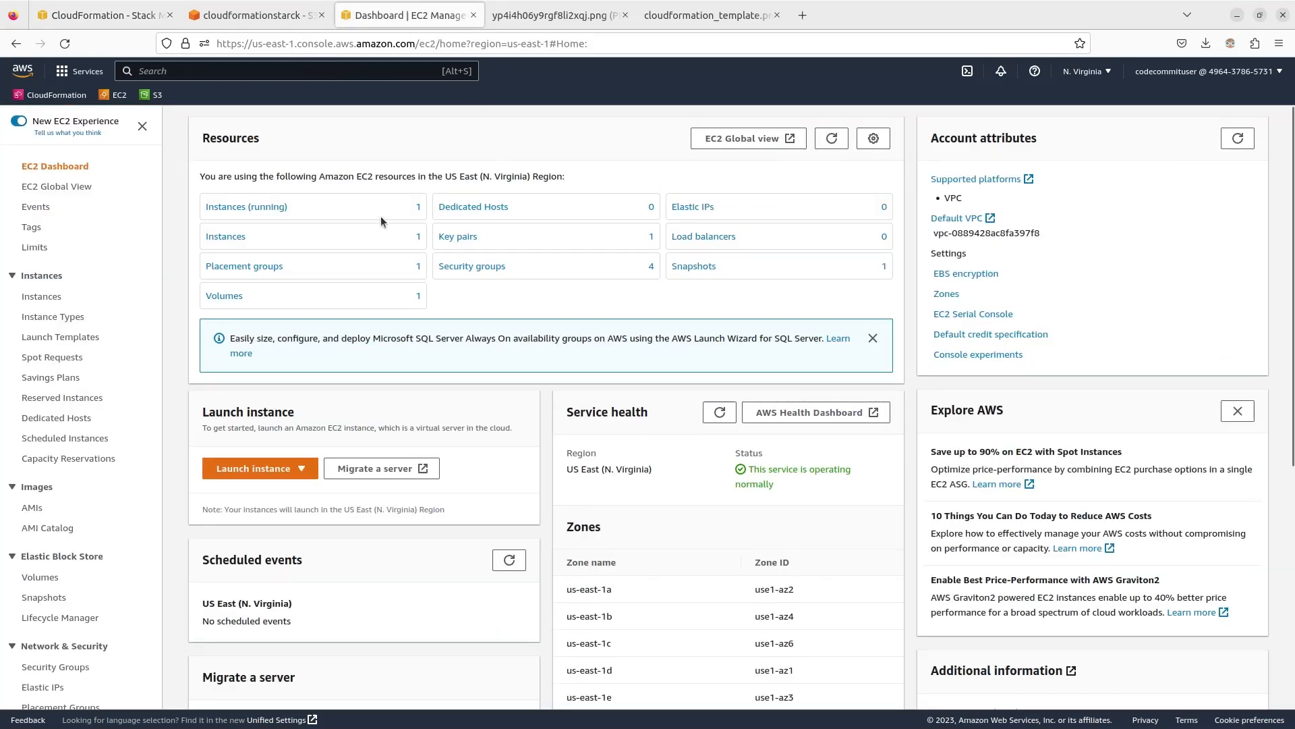
# List the EC2 instances, refresh their states, and examine the details of the t2.medium instance
pyautogui.click(232, 238)
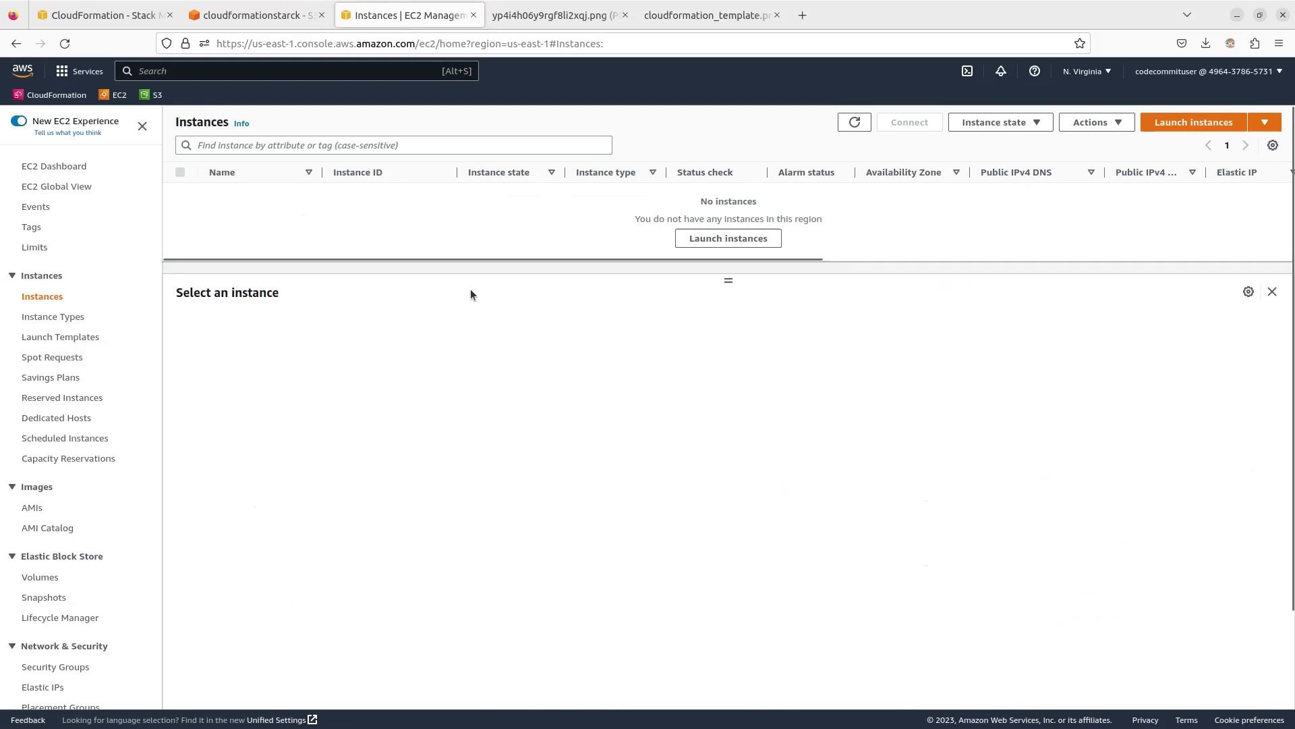
pyautogui.click(853, 122)
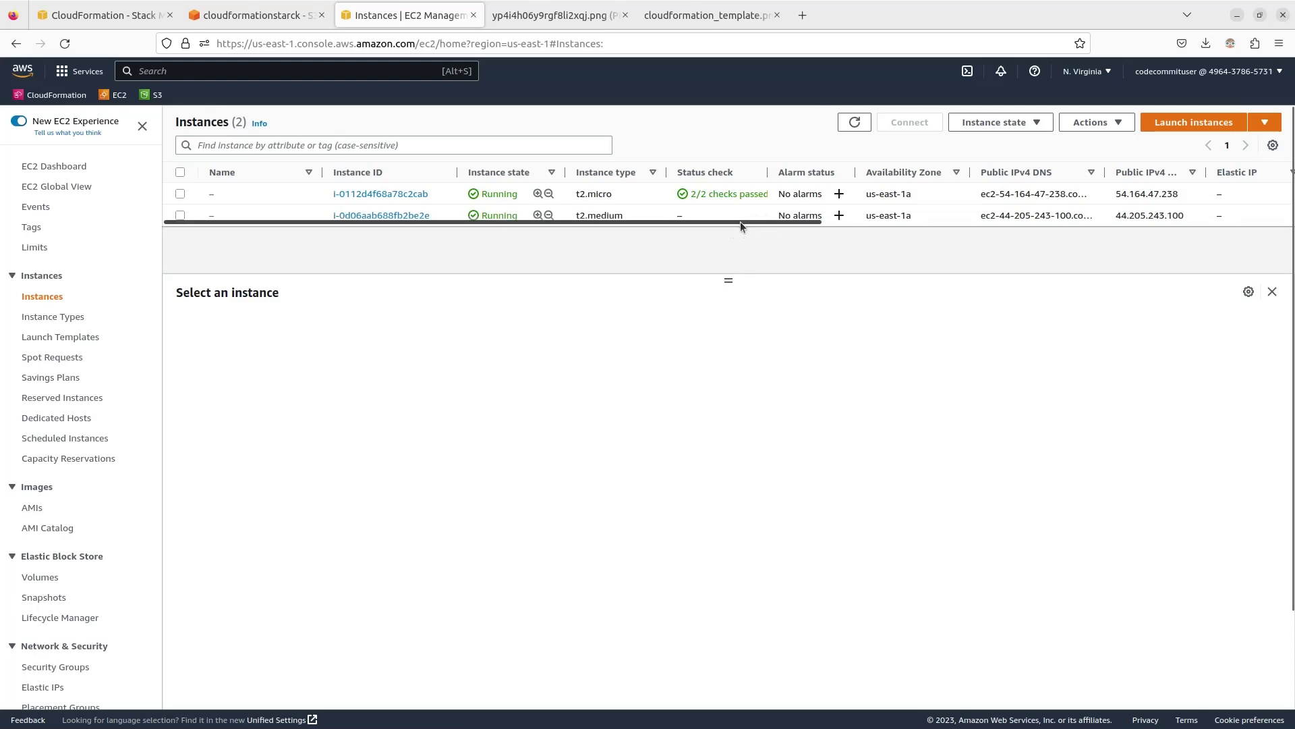
pyautogui.moveTo(740, 221); pyautogui.dragTo(698, 286)
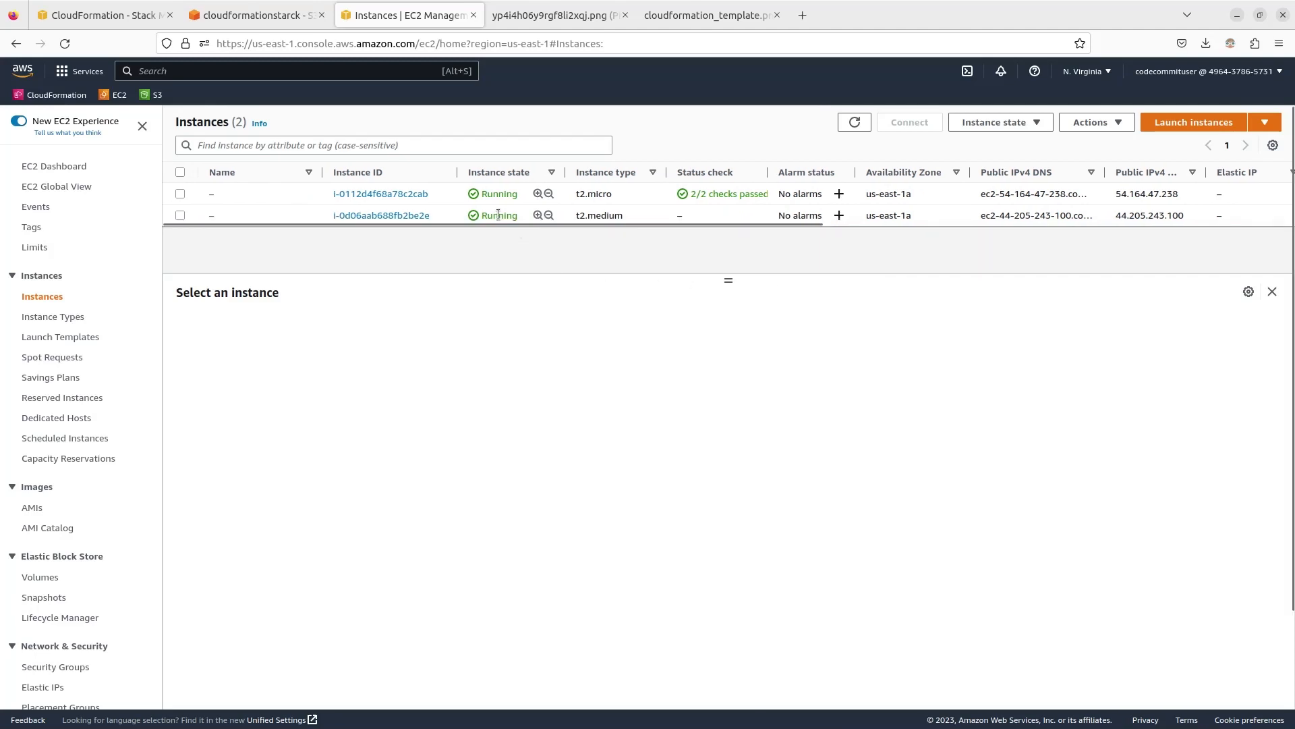
pyautogui.click(853, 124)
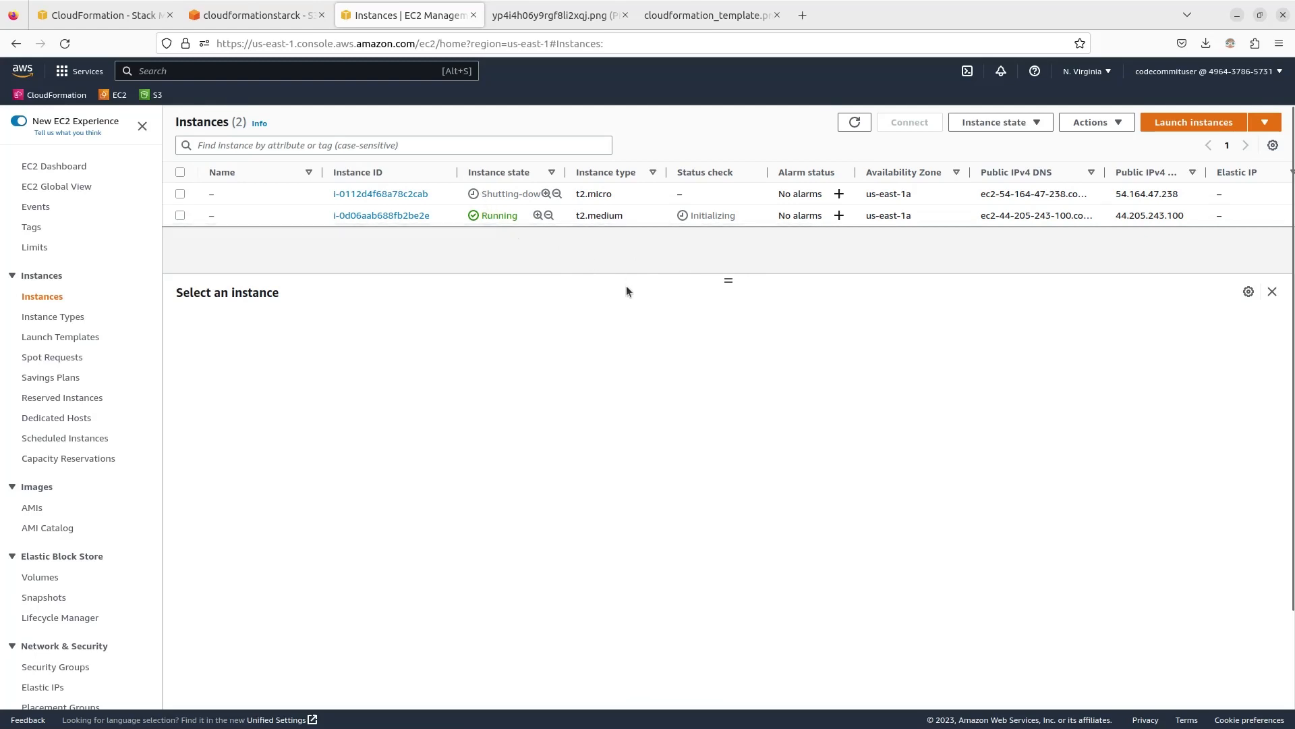
pyautogui.click(181, 216)
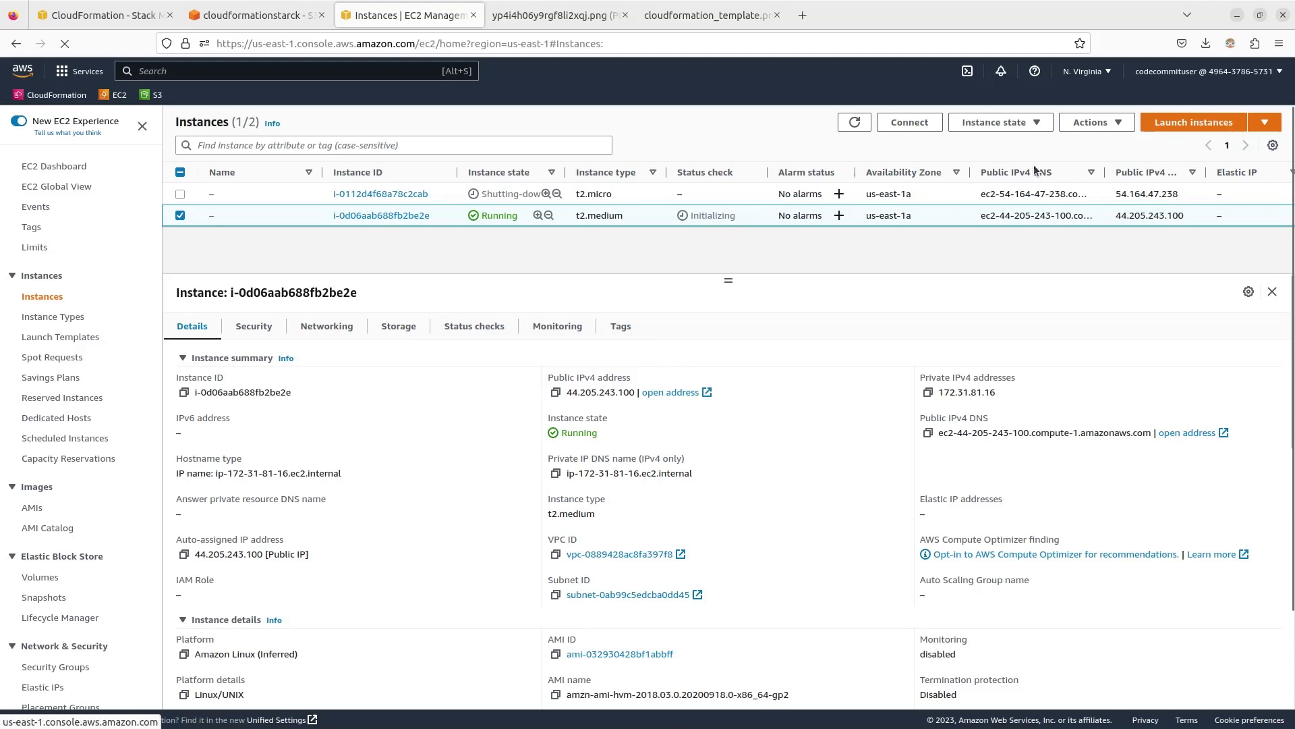
pyautogui.click(855, 122)
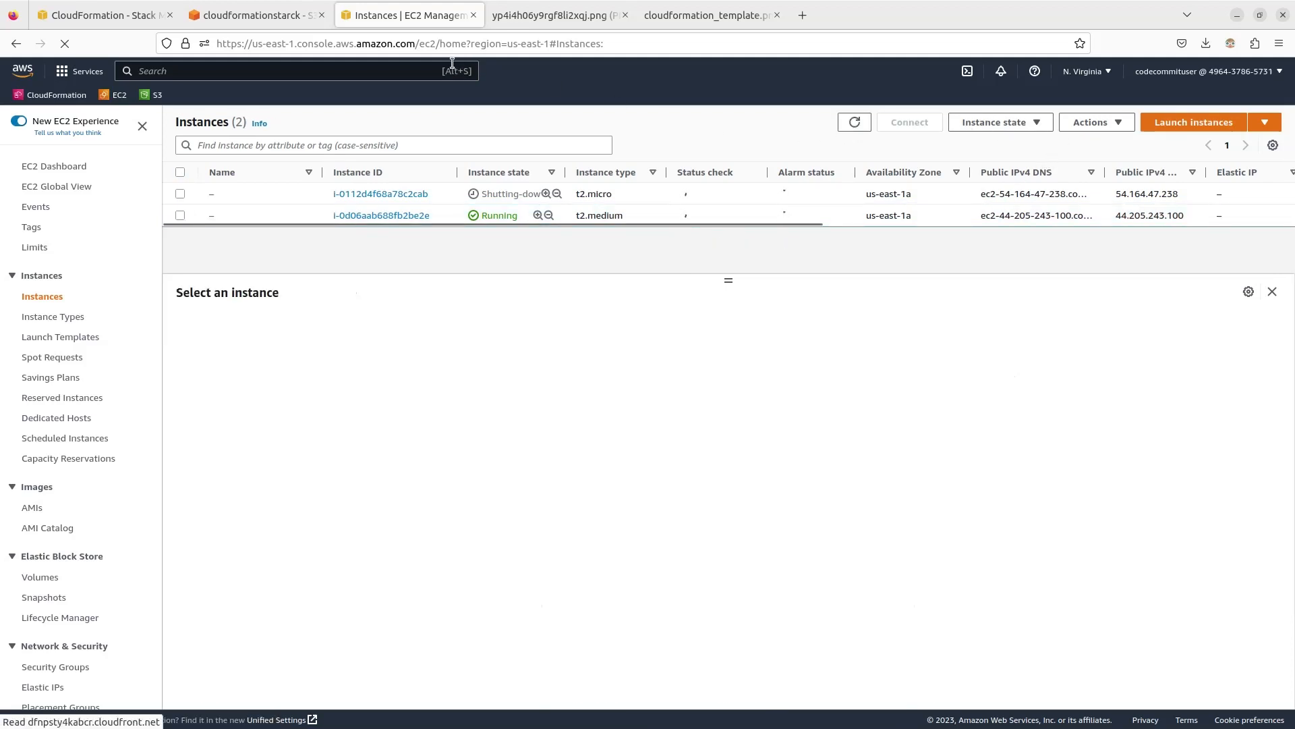
# Return to MyStack in CloudFormation and refresh its outputs to check the exposed IP address
pyautogui.click(255, 17)
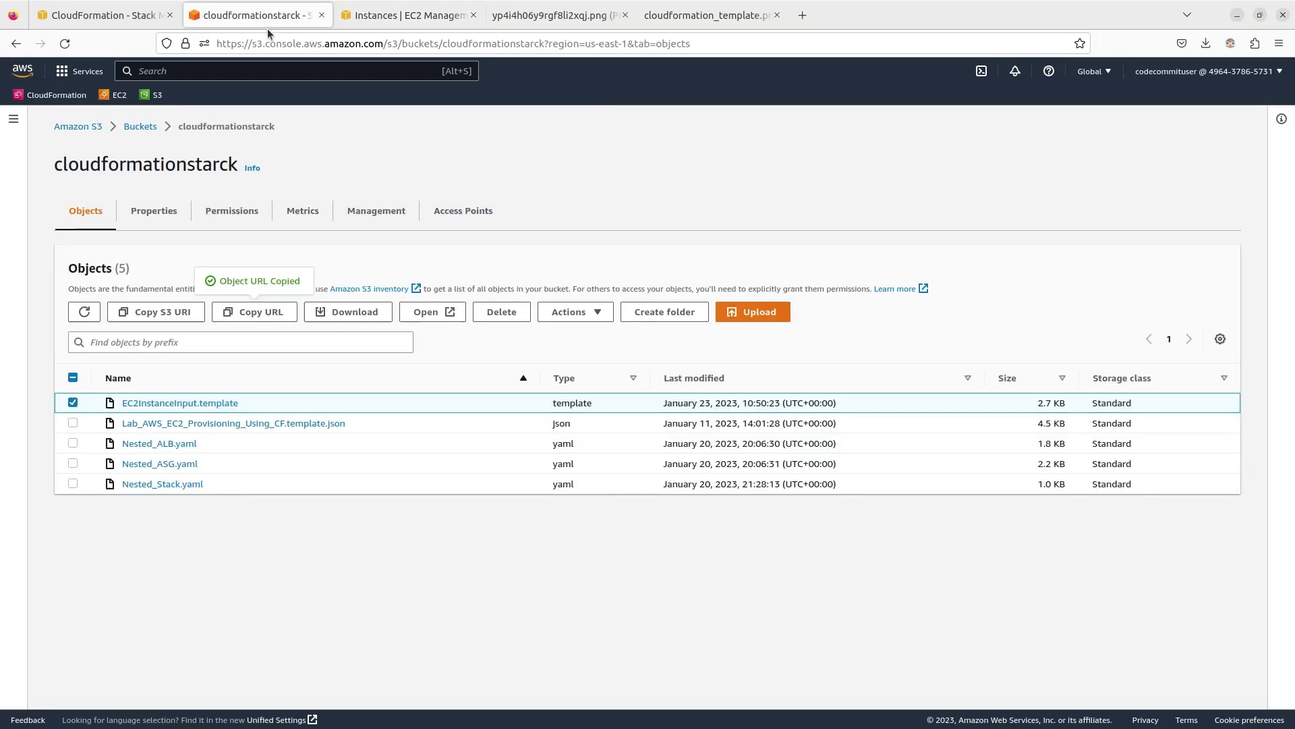
pyautogui.click(106, 18)
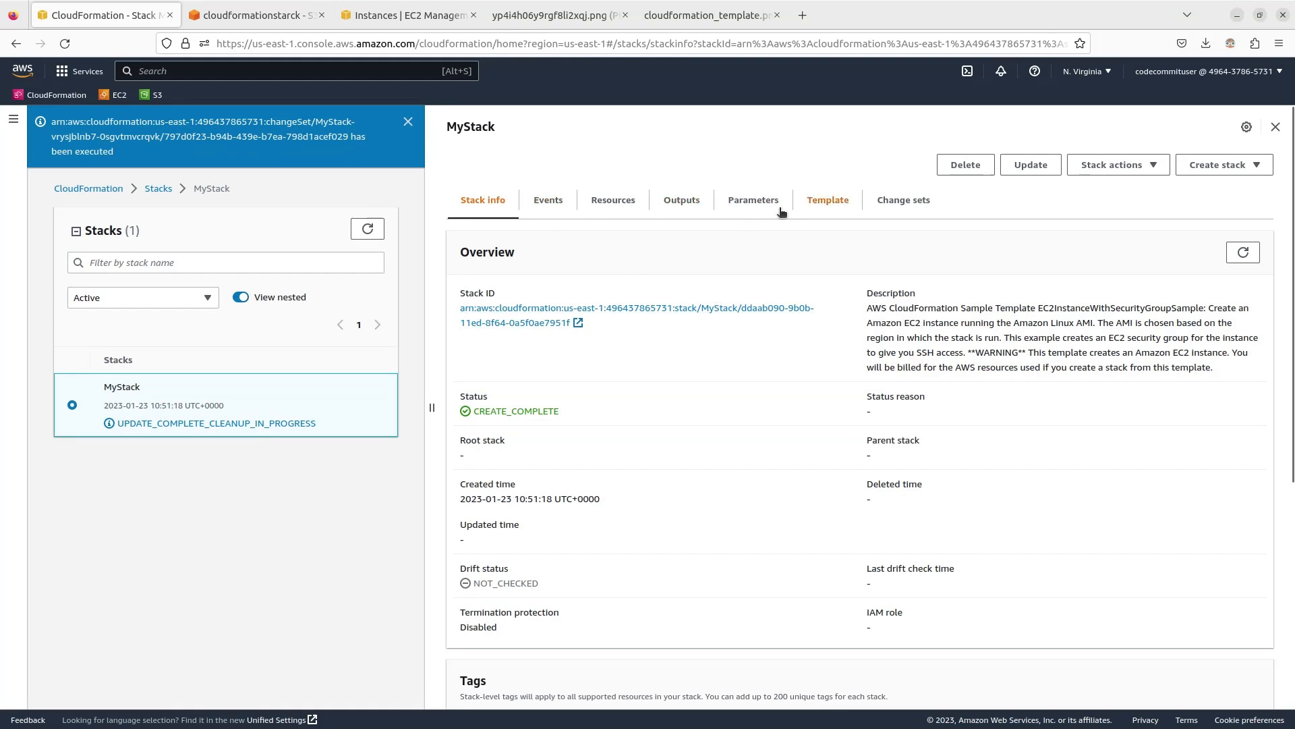
pyautogui.click(683, 201)
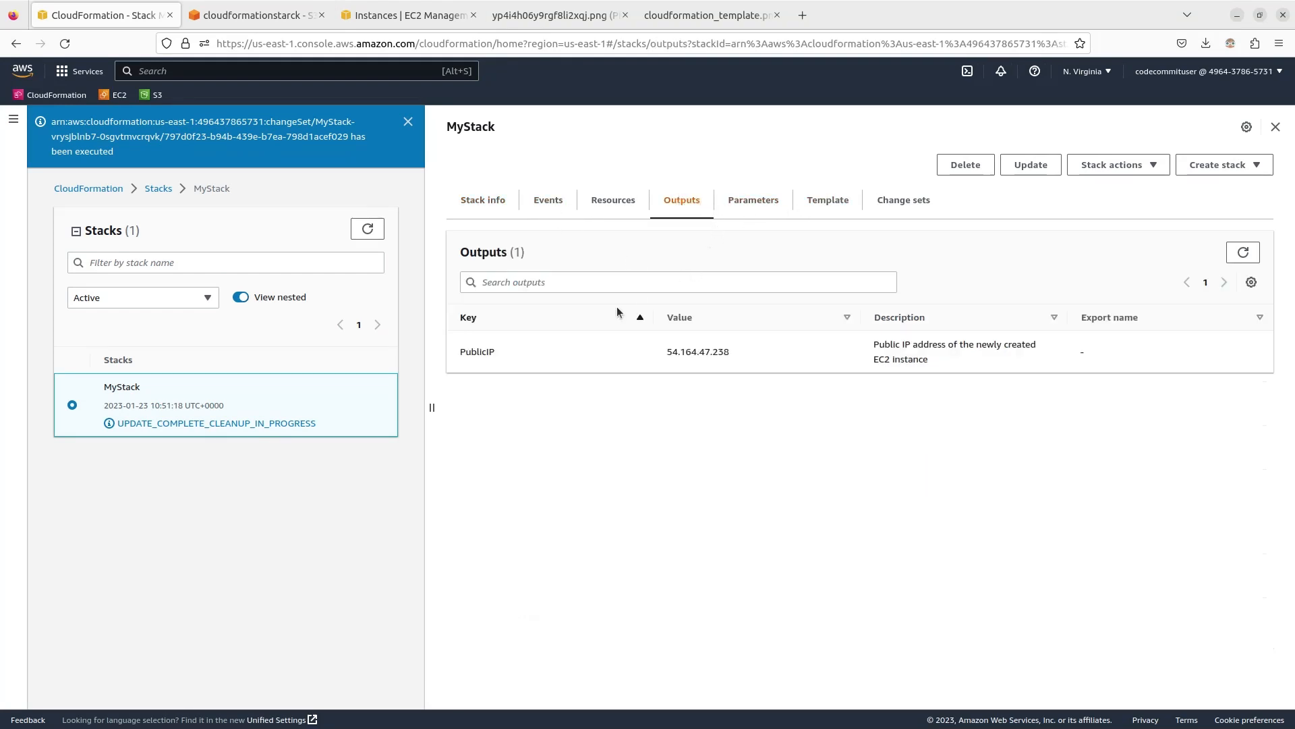
pyautogui.click(1244, 254)
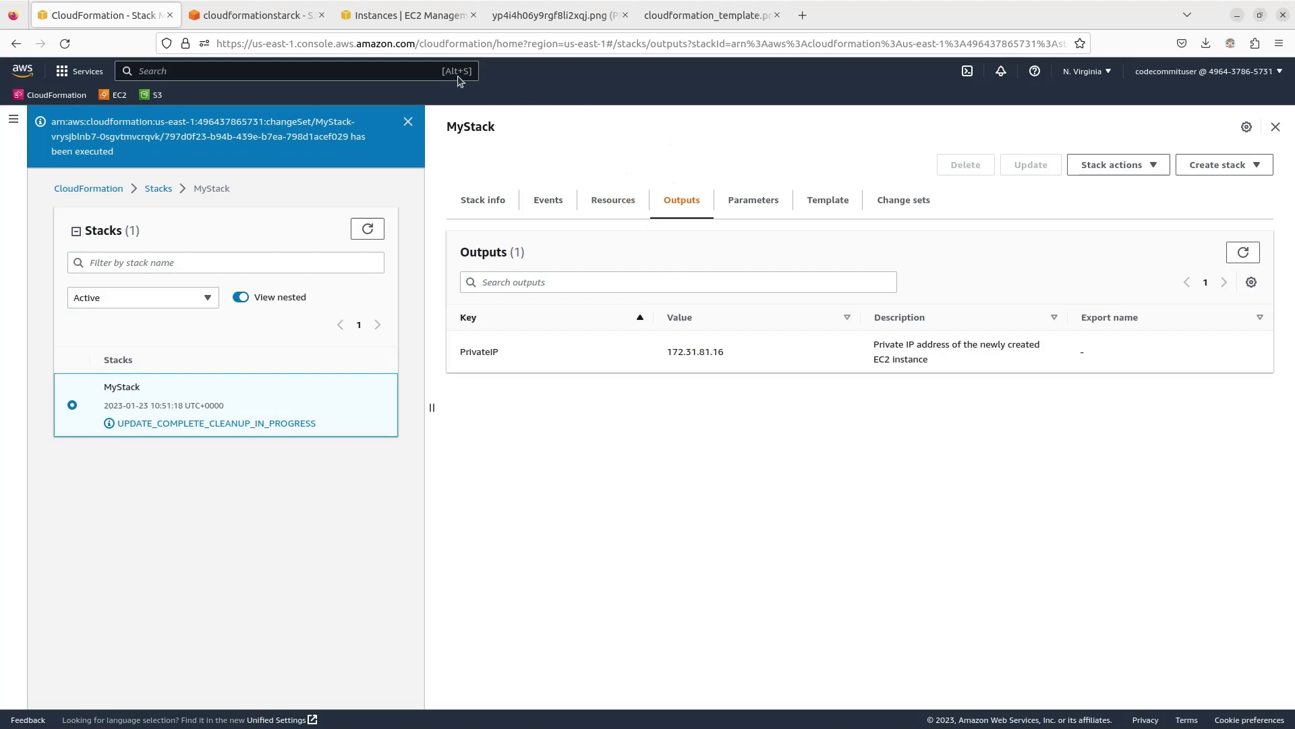
# Review the workflow diagram, then examine MyStack's stack info, change sets, updated template and outputs
pyautogui.click(698, 16)
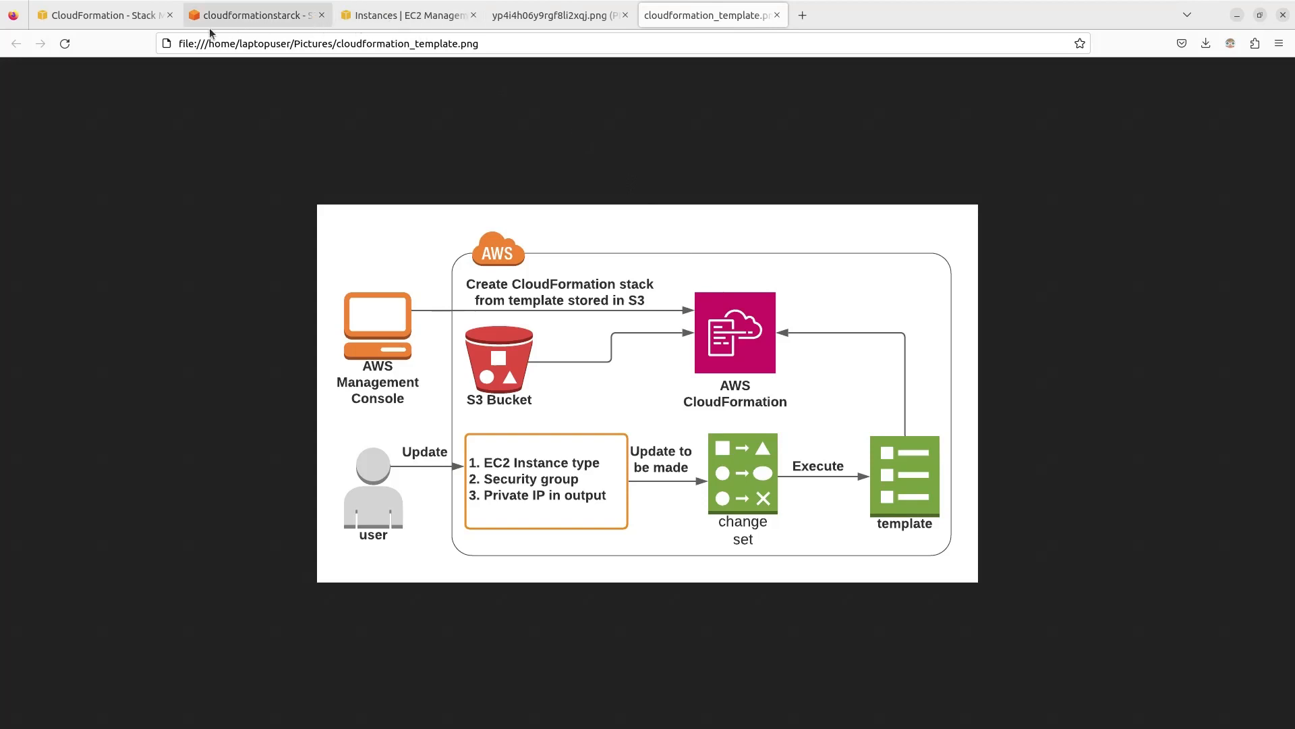
pyautogui.click(102, 17)
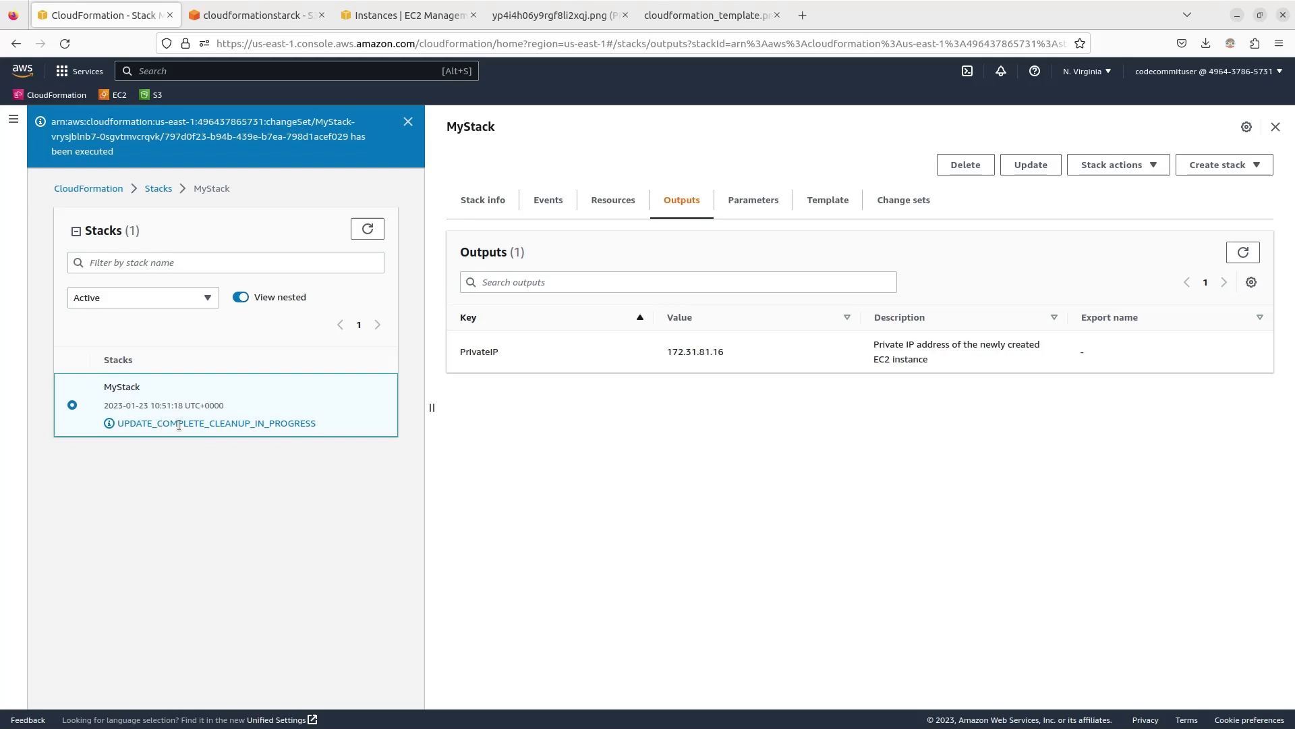
pyautogui.click(483, 206)
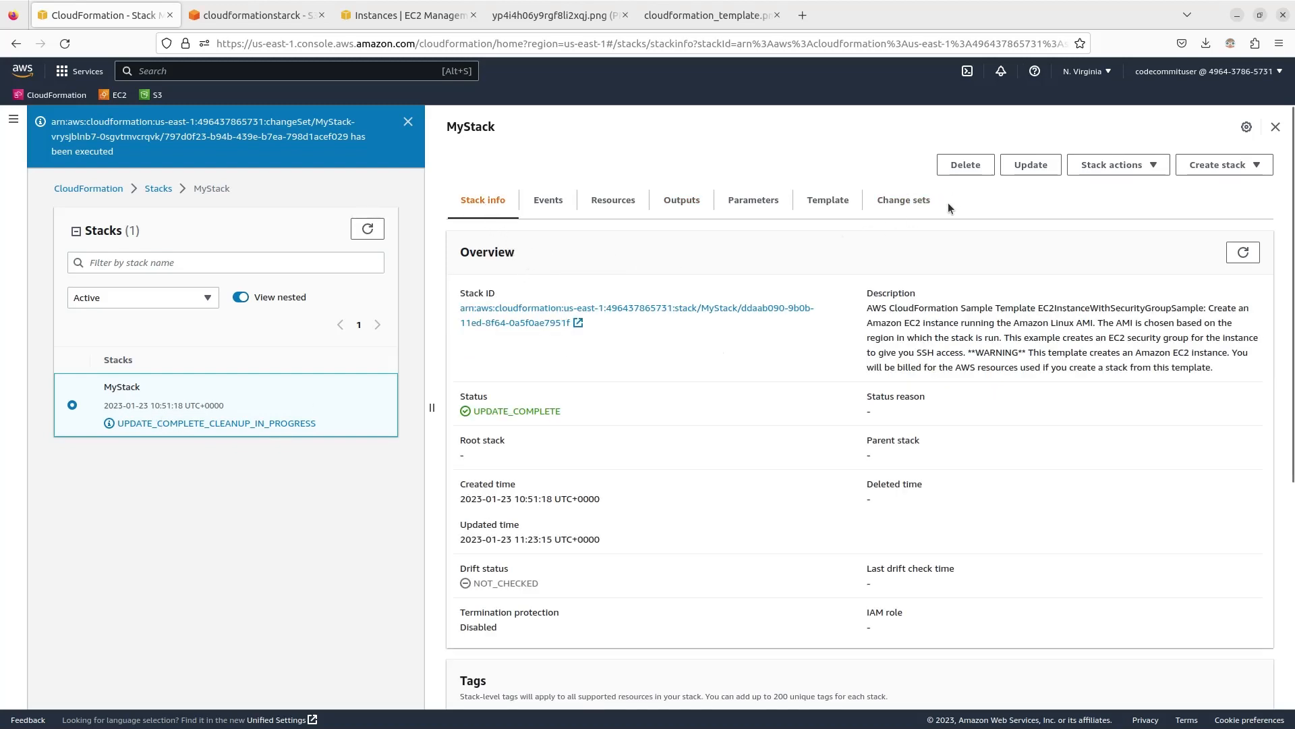
pyautogui.click(925, 207)
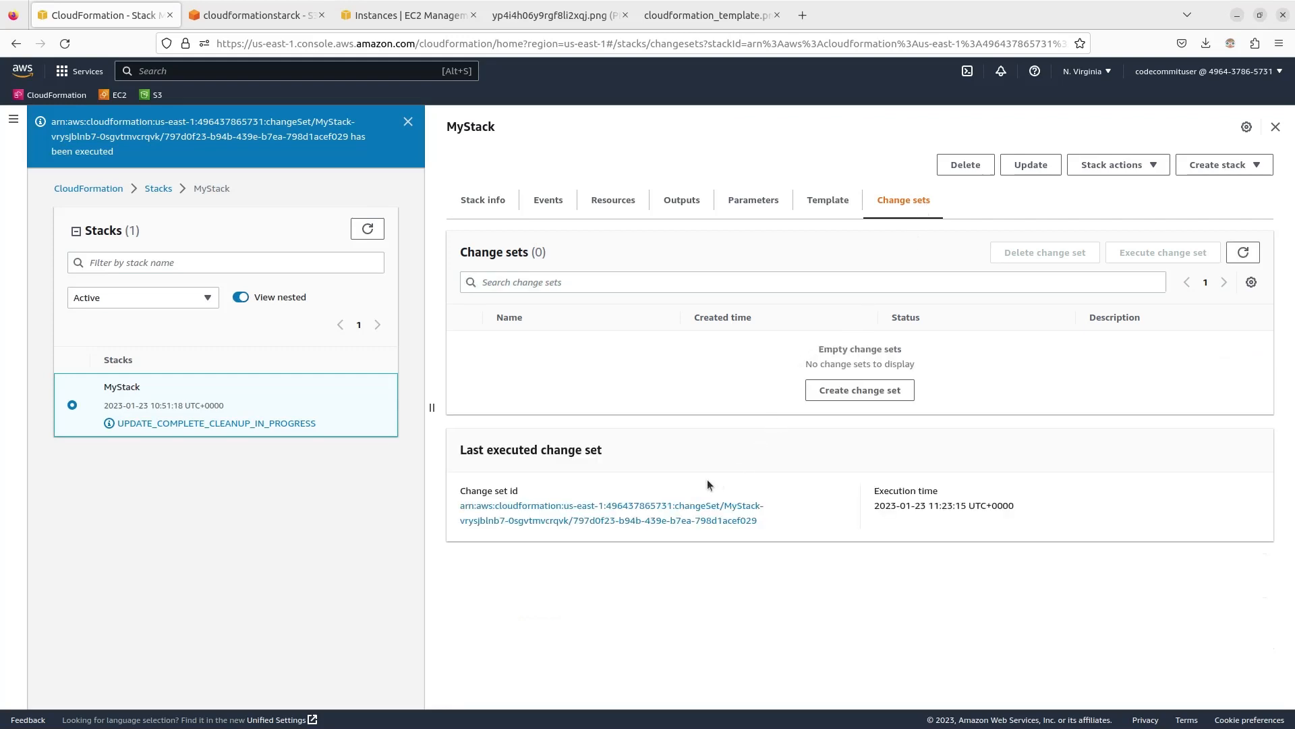
pyautogui.click(825, 202)
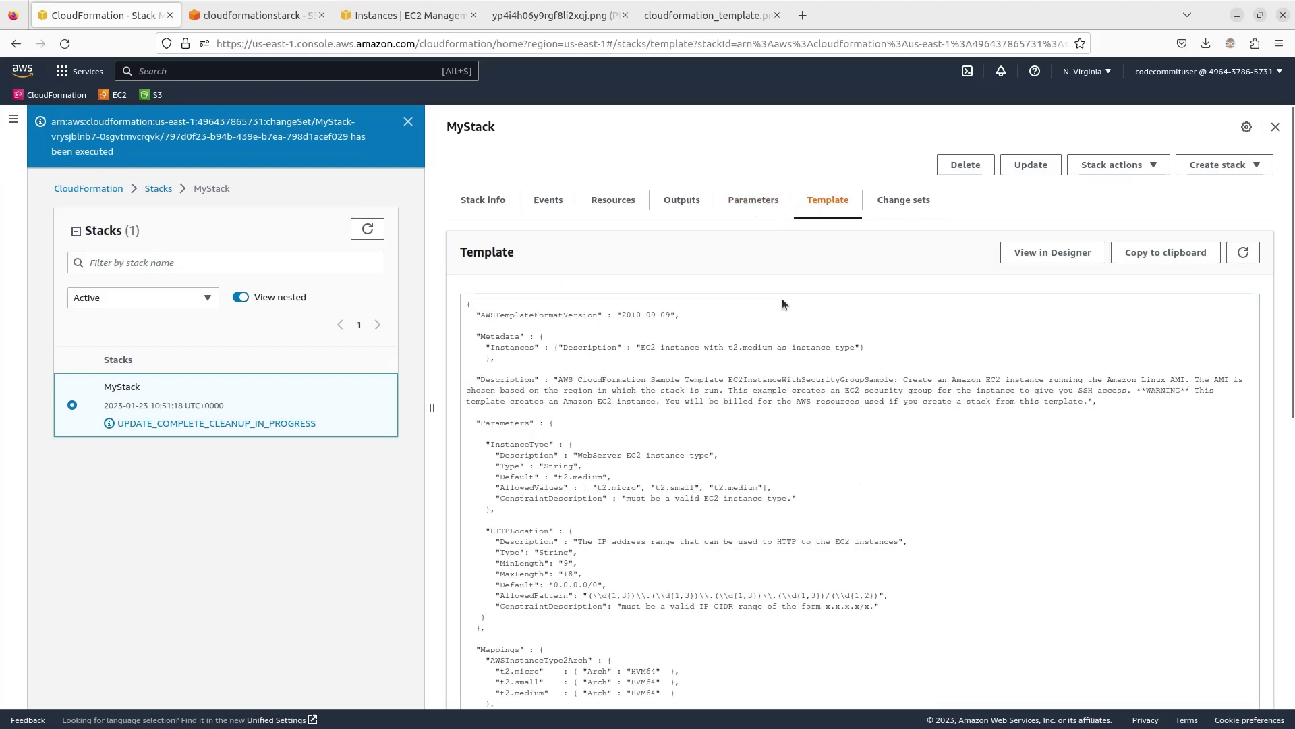
pyautogui.scroll(-2, 669, 180)
pyautogui.click(680, 127)
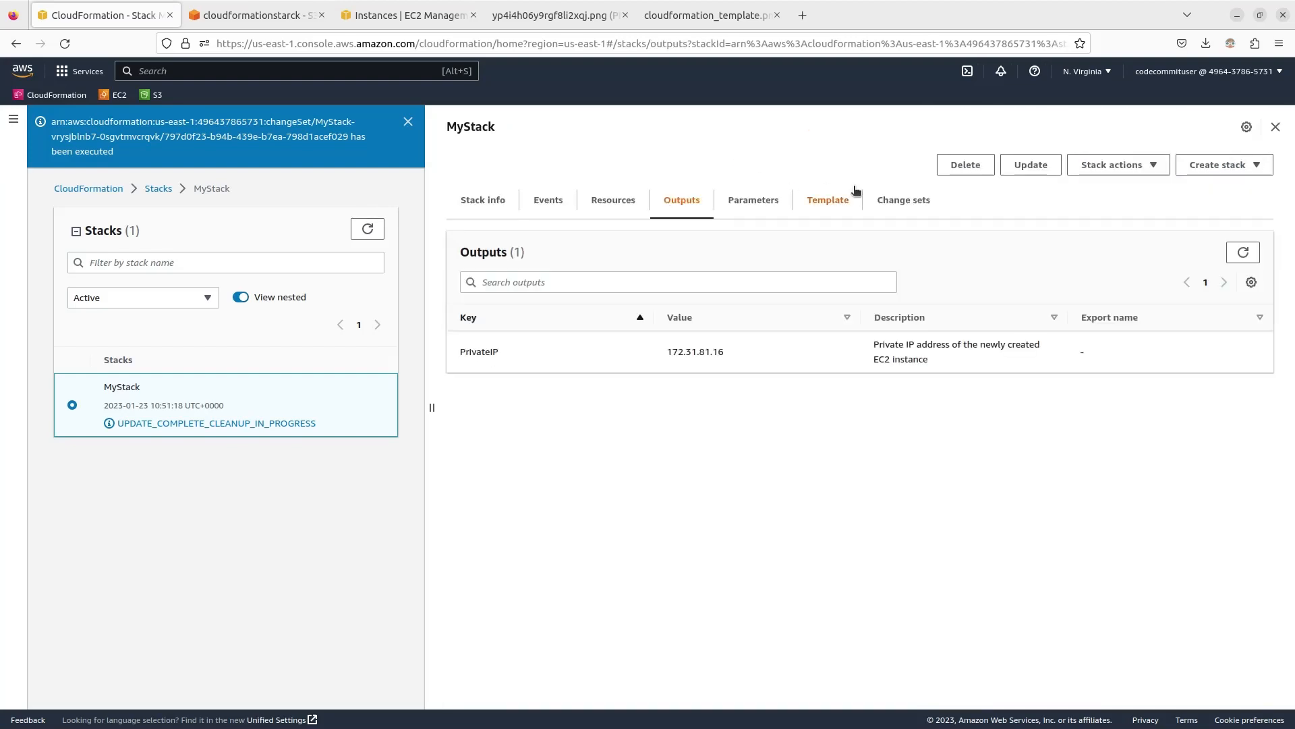
pyautogui.click(1144, 166)
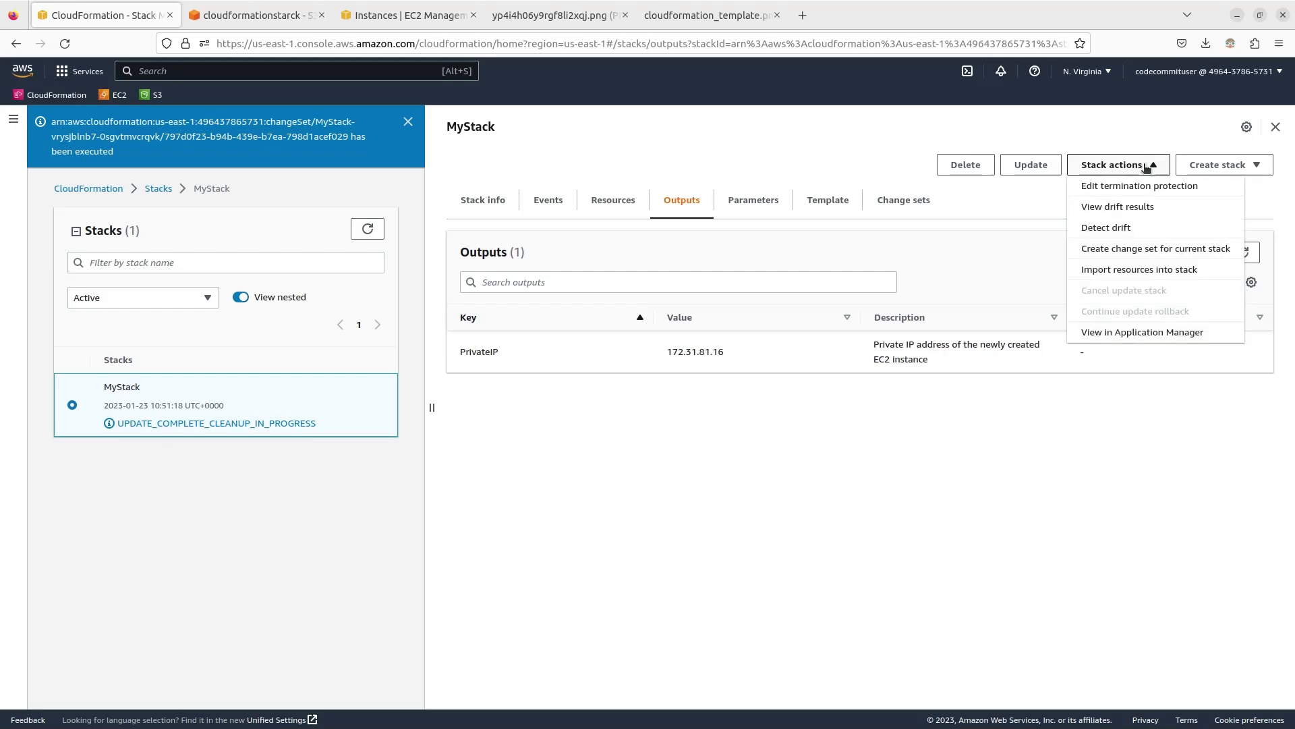
pyautogui.click(1257, 166)
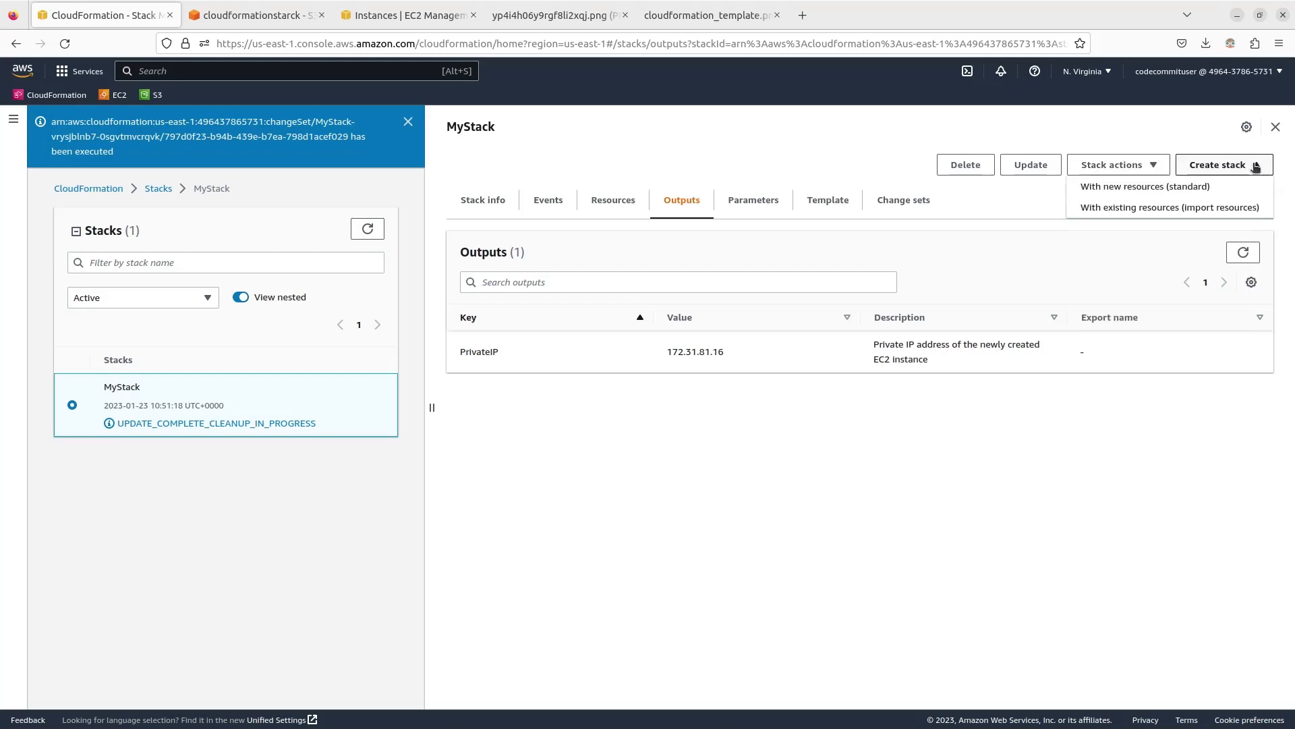
pyautogui.click(1146, 167)
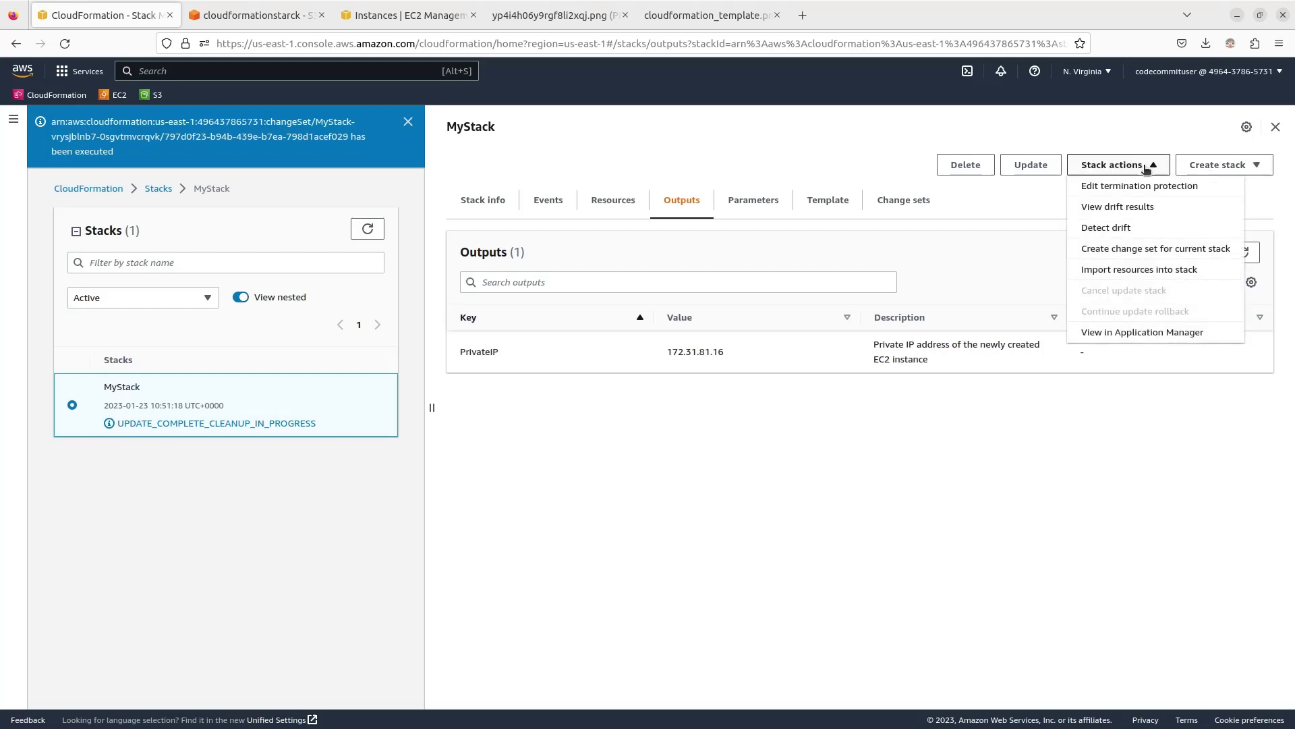
# Delete MyStack, refresh the stack list, and check the stack's events
pyautogui.click(965, 169)
pyautogui.click(803, 443)
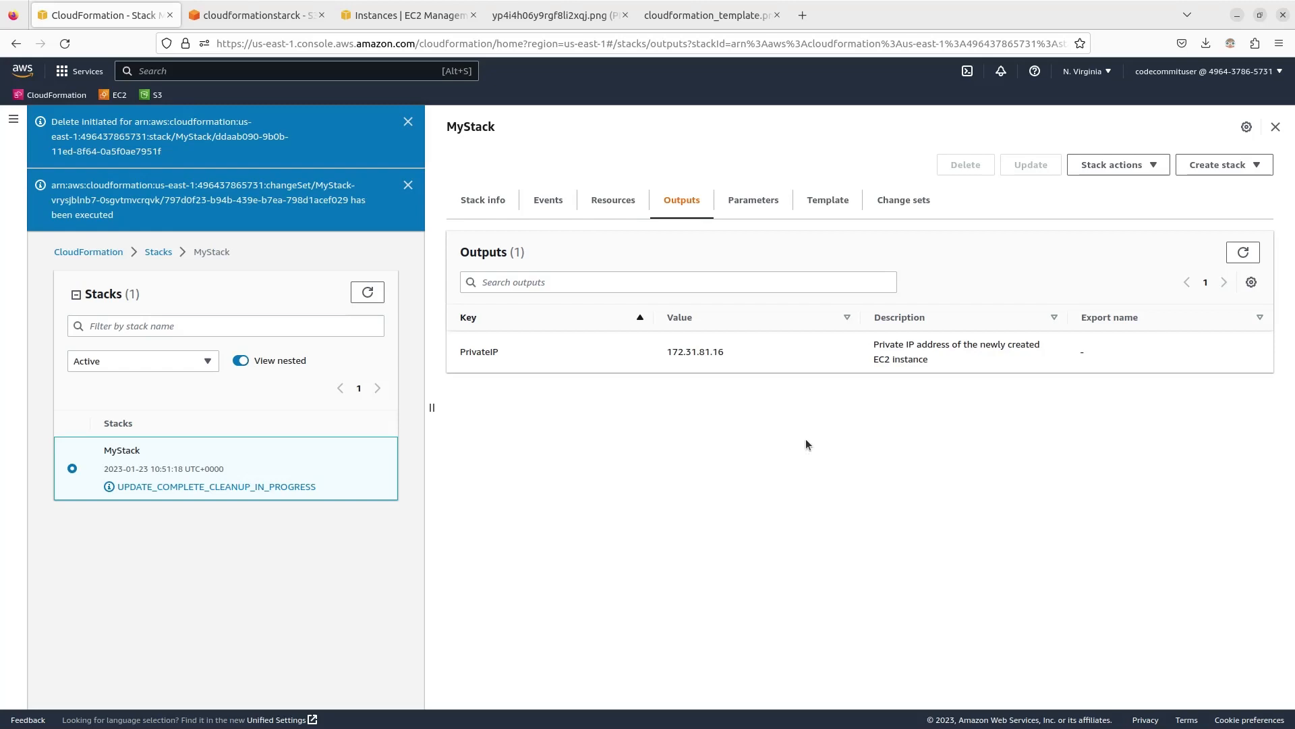
pyautogui.click(376, 294)
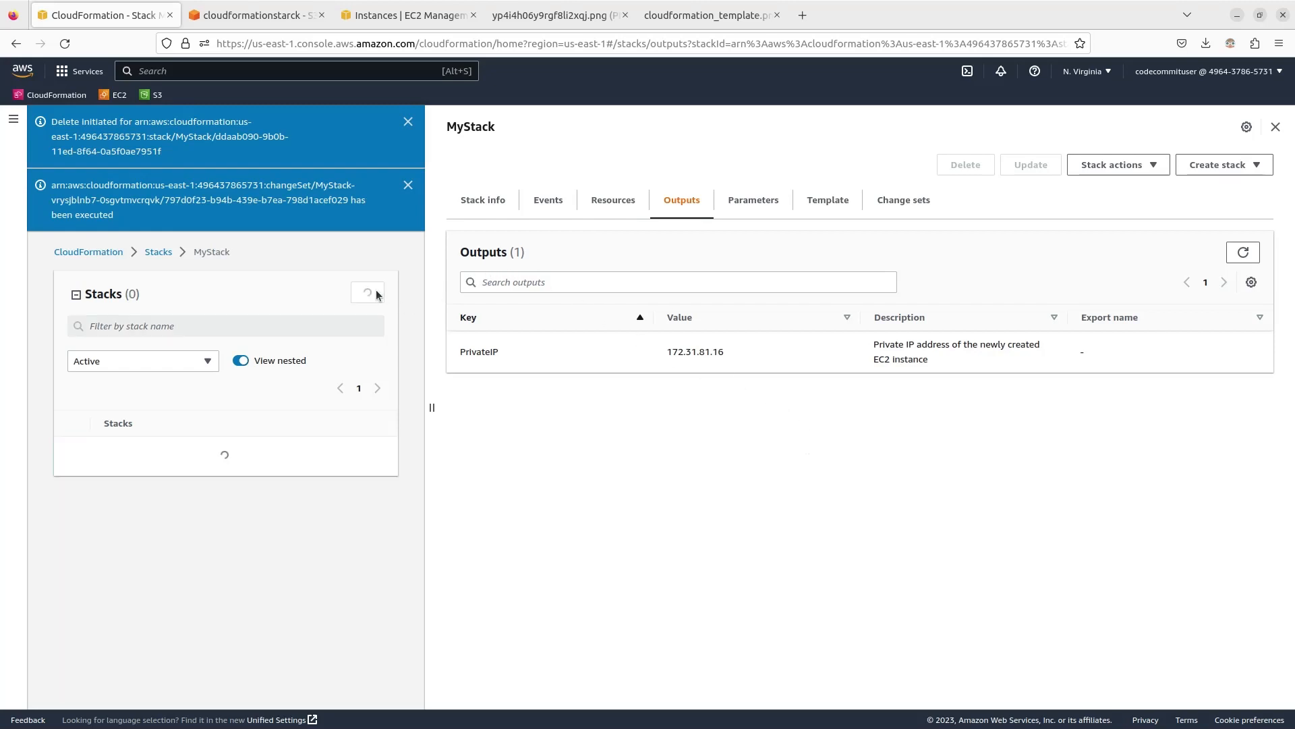
pyautogui.click(535, 210)
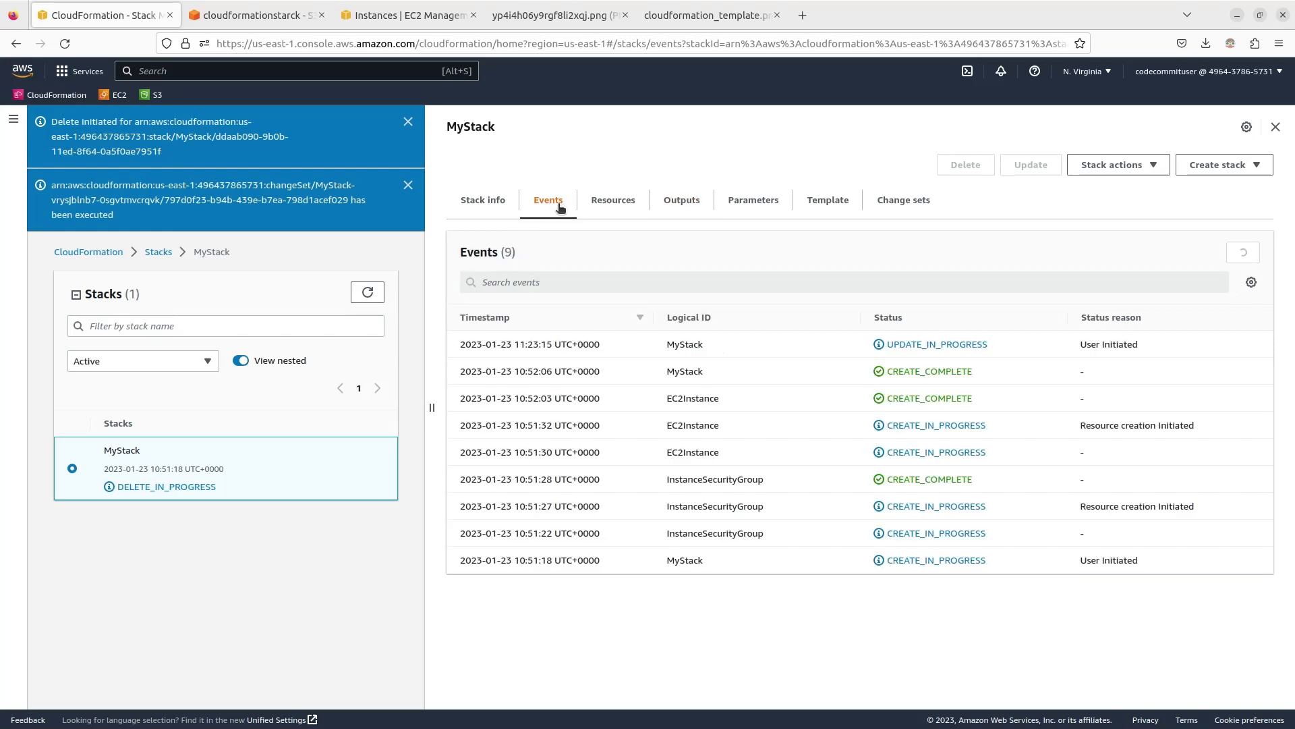